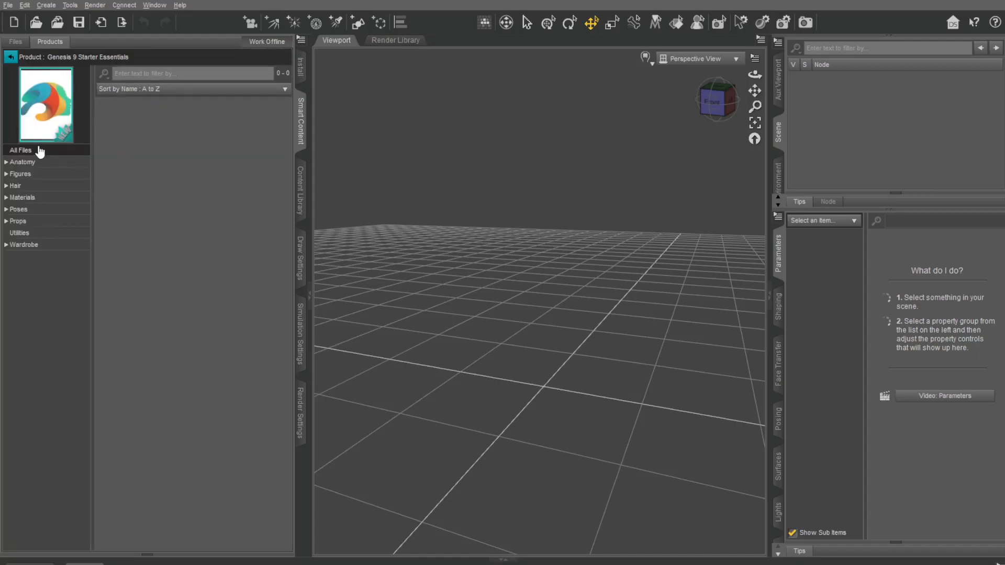
# Step: Look through the Anatomy attachments of Genesis 9 Starter Essentials, from the eyebrow styles to Genesis 9 Tear
pyautogui.click(34, 163)
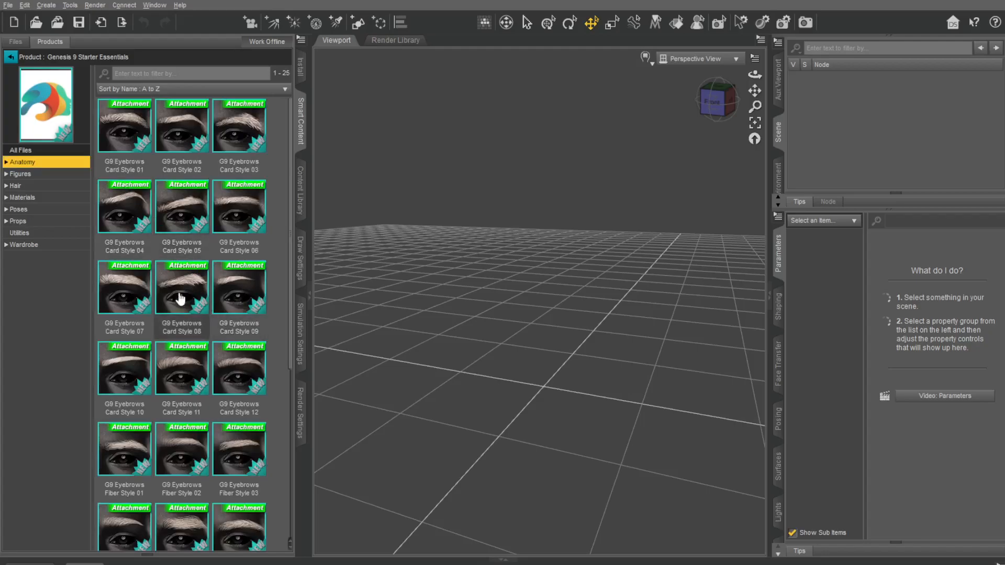
pyautogui.scroll(-3, 178, 296)
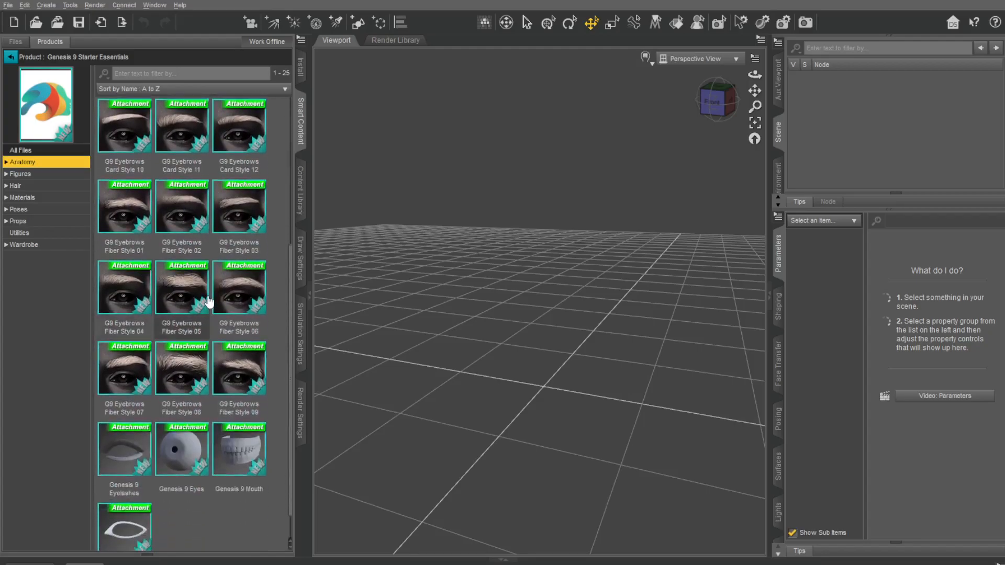
pyautogui.scroll(3, 242, 248)
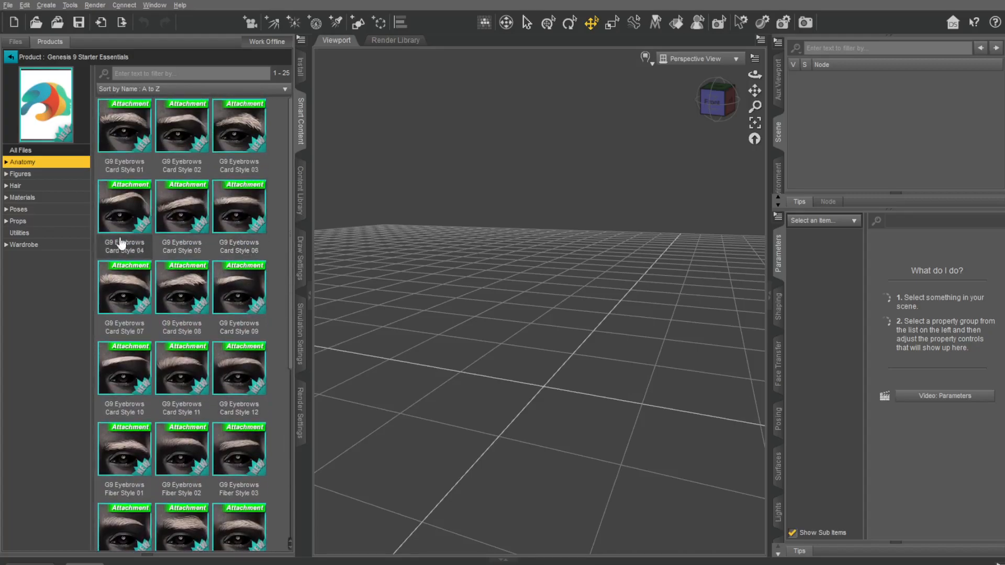
pyautogui.scroll(-3, 191, 303)
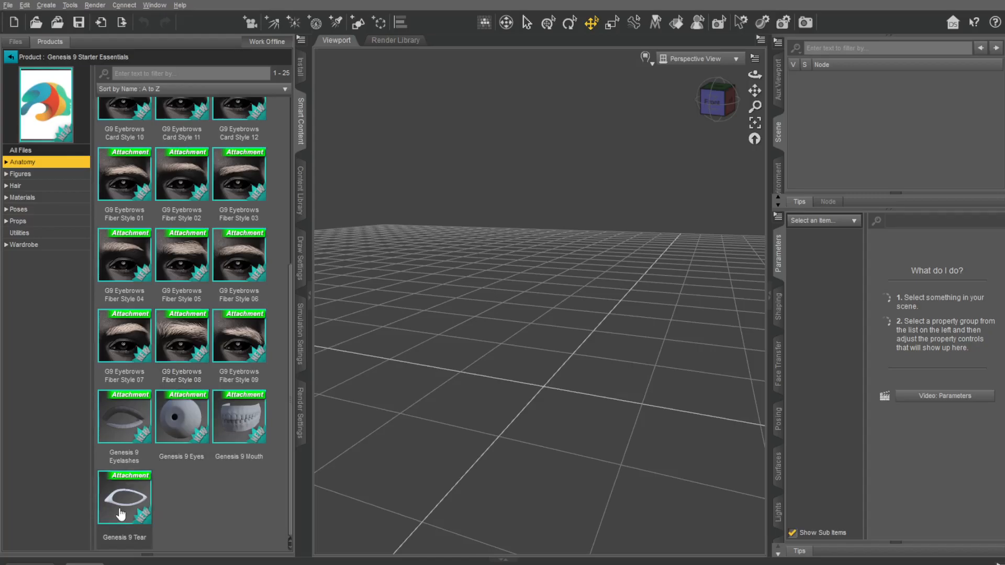
# Step: Load the Genesis 9 actor from the Figures content into the empty scene and select it
pyautogui.click(25, 174)
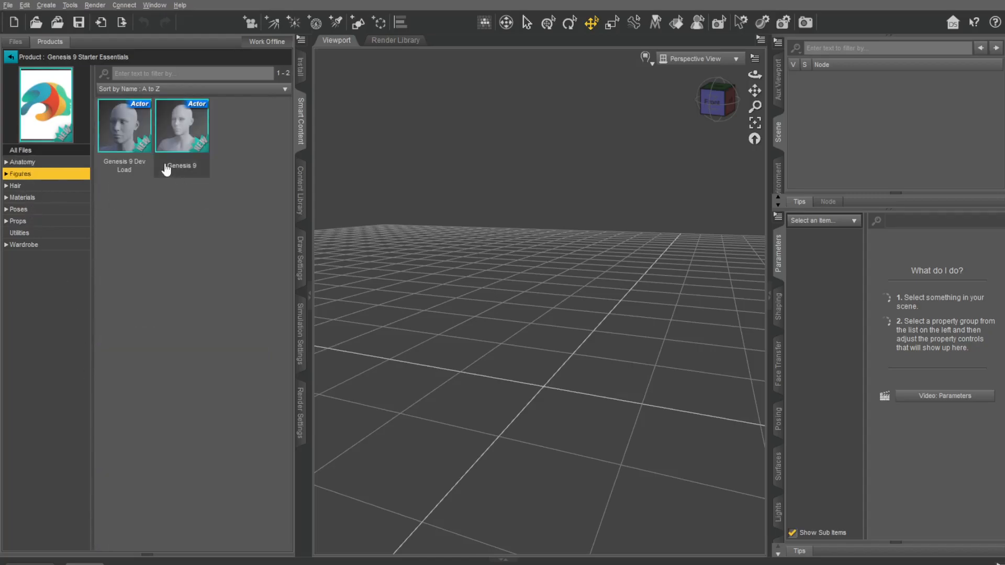
pyautogui.doubleClick(178, 137)
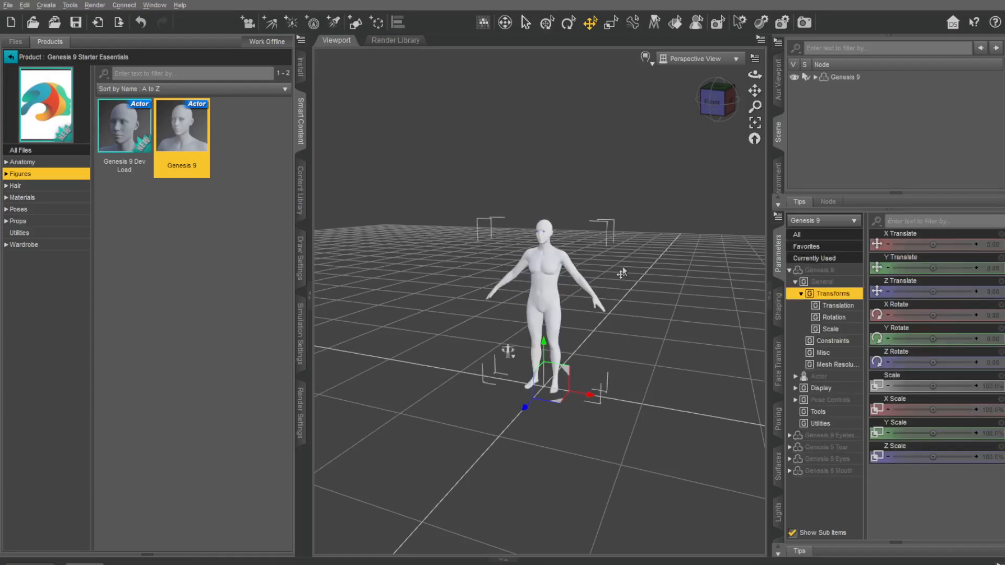
pyautogui.click(596, 278)
pyautogui.scroll(3, 601, 274)
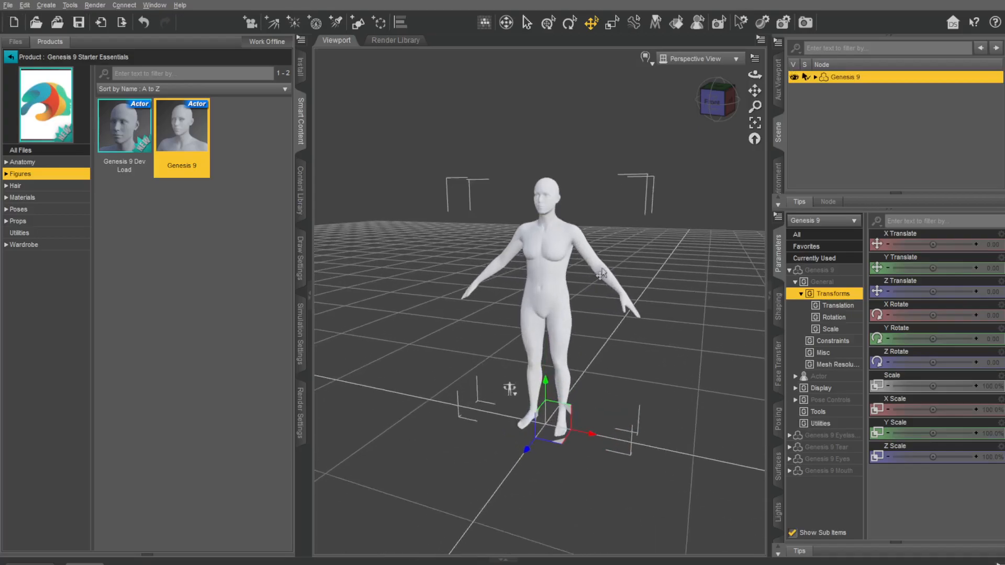
pyautogui.scroll(5, 600, 275)
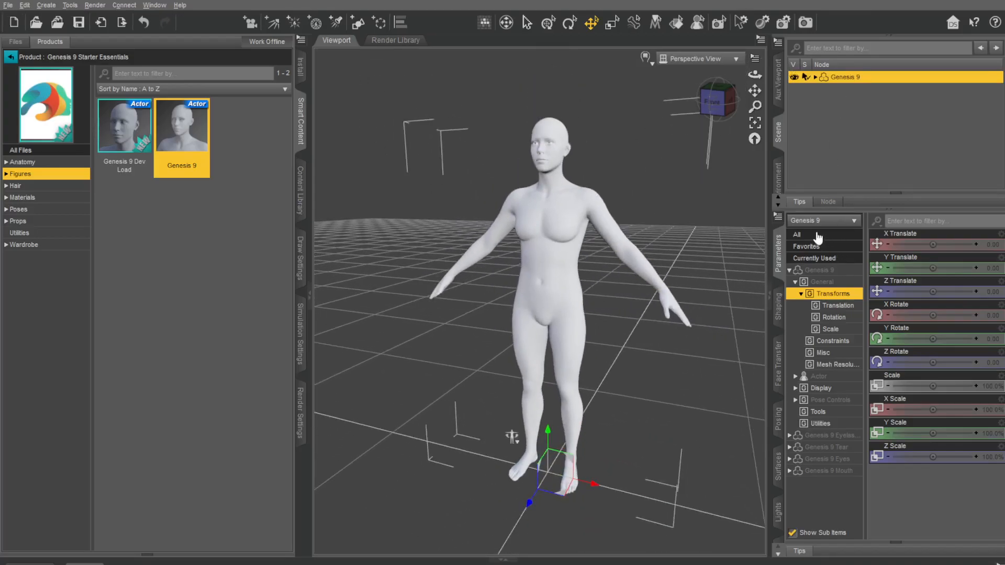
# Step: List all parameters of the Genesis 9 figure and look through them as far as the chest proportions
pyautogui.click(810, 235)
pyautogui.scroll(-5, 937, 376)
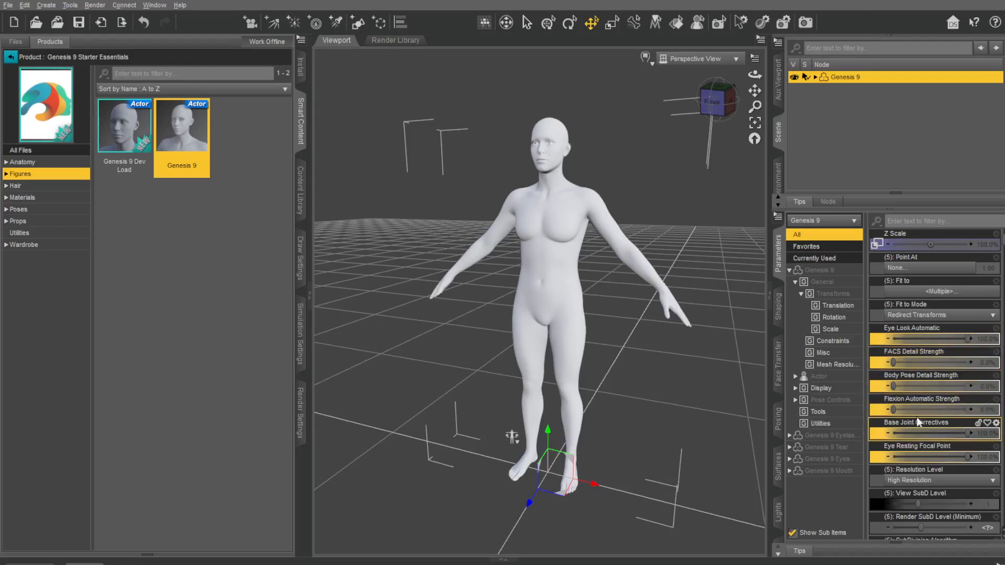
pyautogui.scroll(-1, 927, 406)
pyautogui.scroll(-1, 926, 407)
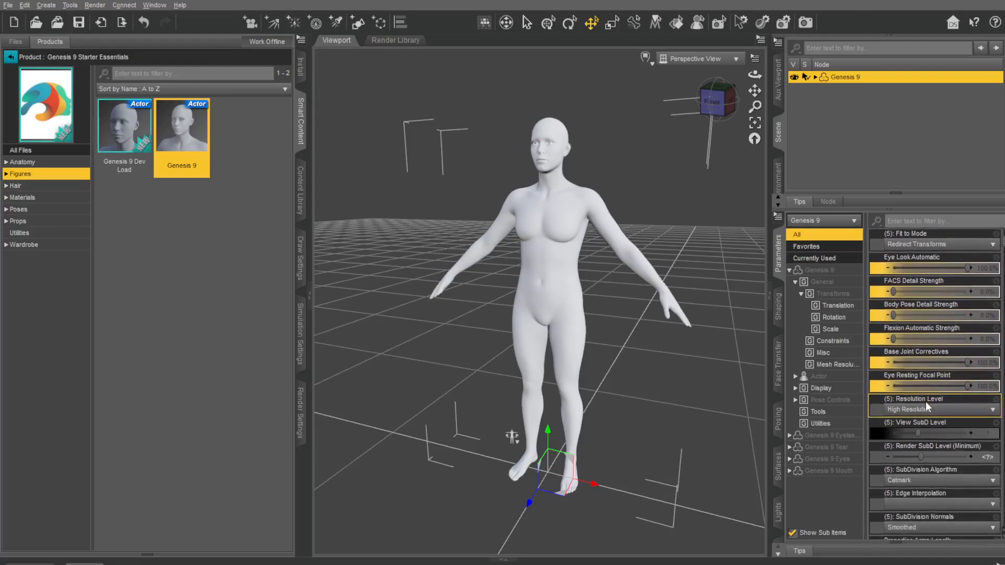
pyautogui.scroll(-6, 927, 406)
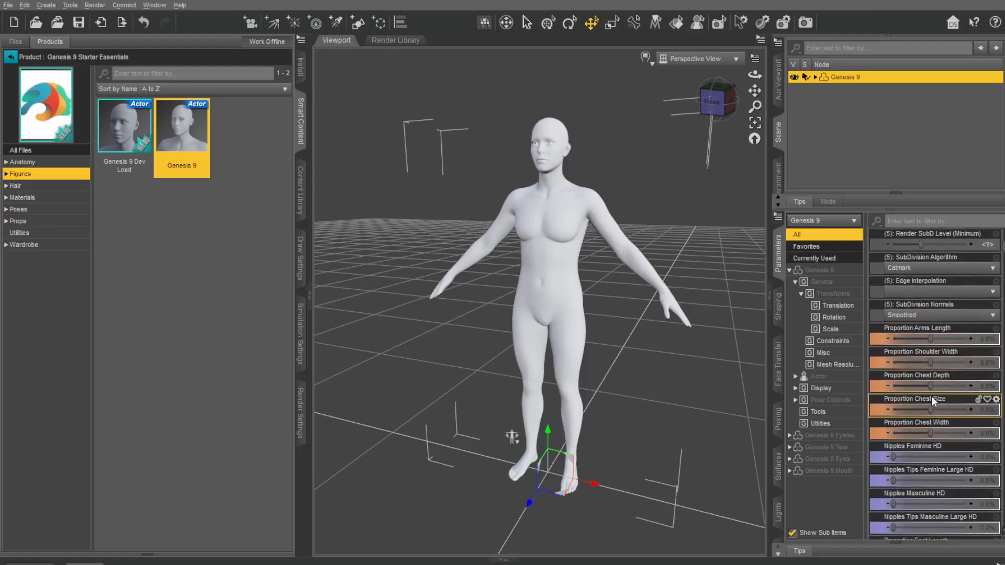
# Step: Try higher Proportion Chest Size and Proportion Chest Width values on the figure, undoing each change
pyautogui.moveTo(932, 410); pyautogui.dragTo(984, 399)
pyautogui.hotkey('ctrl', 'z')
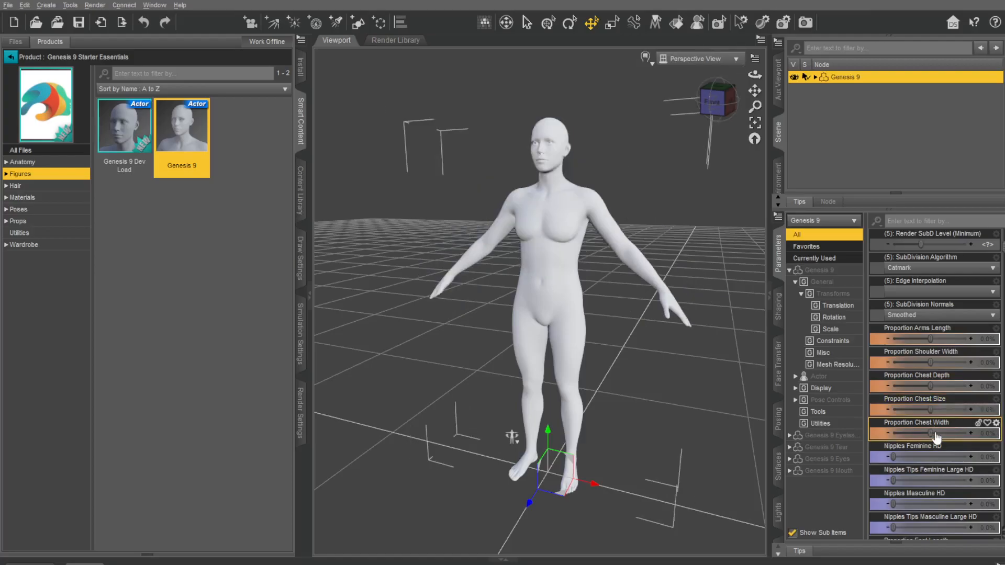
pyautogui.moveTo(930, 433)
pyautogui.mouseDown()
pyautogui.moveTo(969, 433)
pyautogui.moveTo(784, 430)
pyautogui.moveTo(942, 433)
pyautogui.mouseUp()
pyautogui.hotkey('ctrl', 'z')
# Step: Try the nipple HD morphs, setting Nipples Feminine HD to 100% and returning it to 0%
pyautogui.scroll(-1, 907, 444)
pyautogui.scroll(-5, 908, 444)
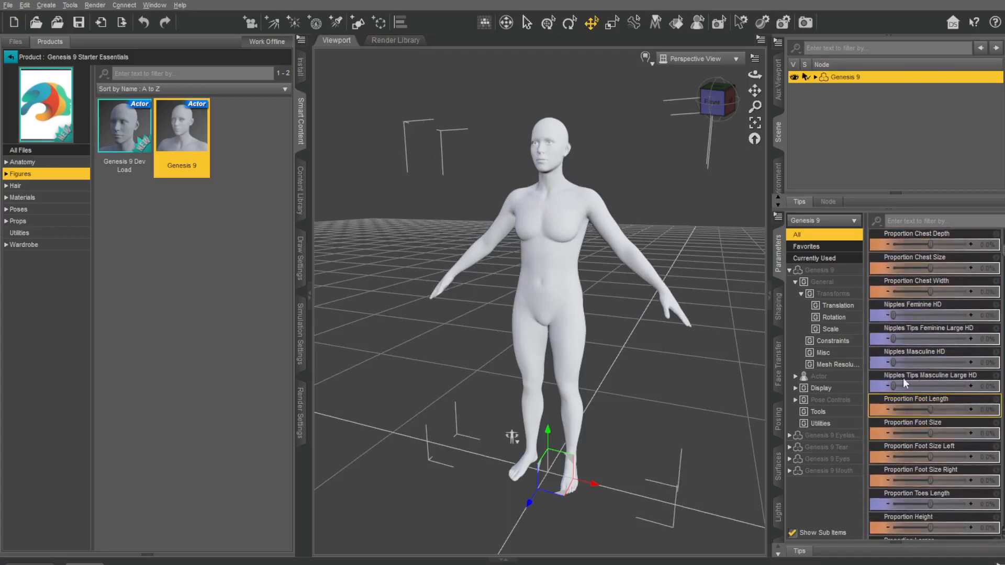
pyautogui.moveTo(894, 362); pyautogui.dragTo(823, 371)
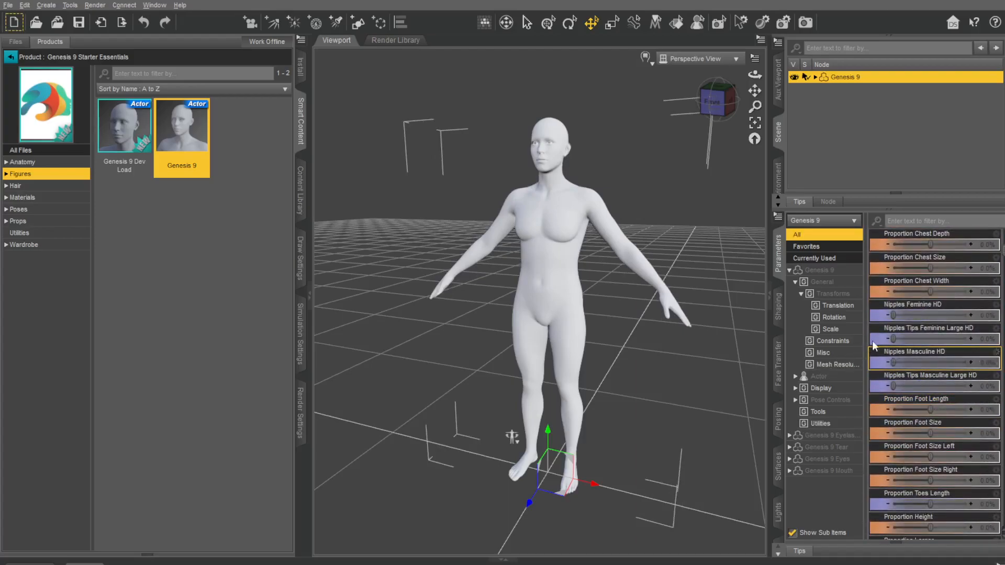
pyautogui.moveTo(893, 339); pyautogui.dragTo(819, 358)
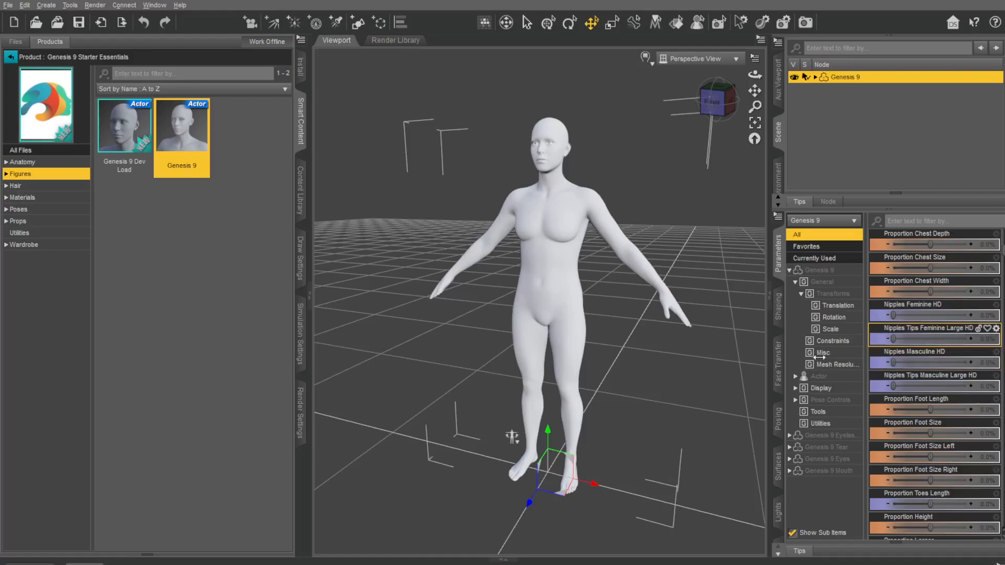
pyautogui.moveTo(893, 315); pyautogui.dragTo(969, 316)
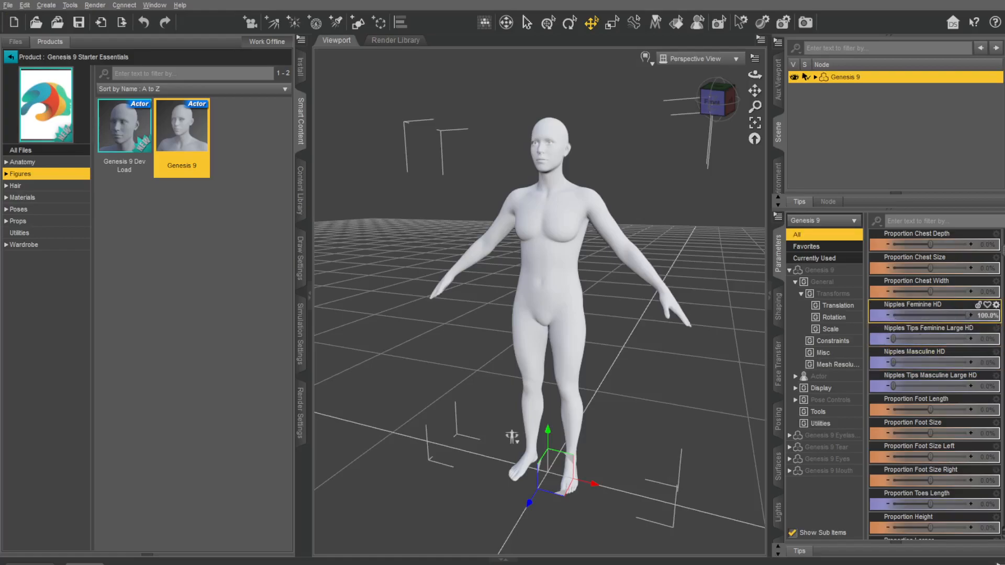
pyautogui.moveTo(893, 340)
pyautogui.mouseDown()
pyautogui.moveTo(968, 339)
pyautogui.moveTo(880, 341)
pyautogui.mouseUp()
pyautogui.moveTo(968, 315); pyautogui.dragTo(893, 316)
# Step: Try out the Asymmetry Brow Height Left morph with the figure's face in close view
pyautogui.scroll(-3, 938, 414)
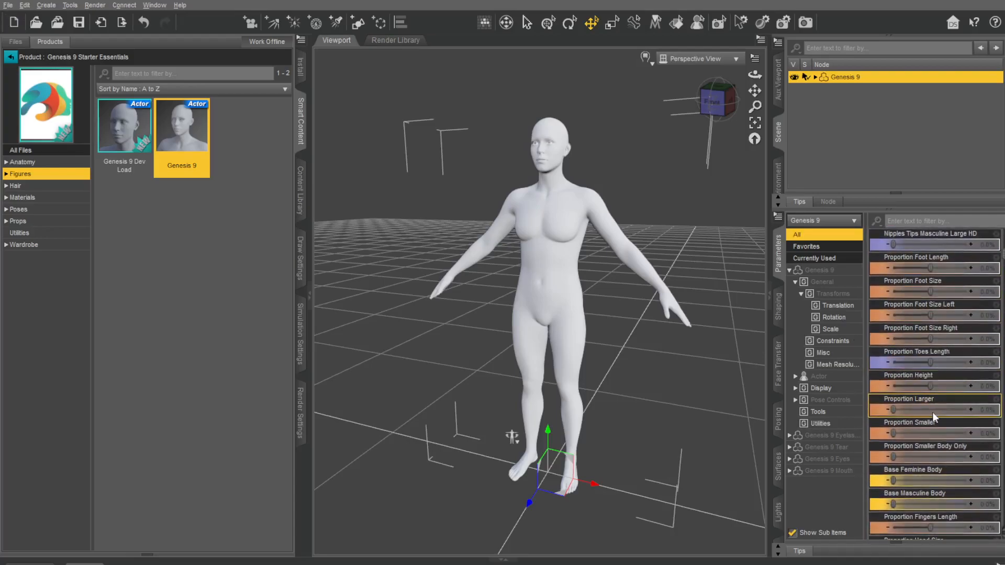
pyautogui.scroll(-6, 939, 407)
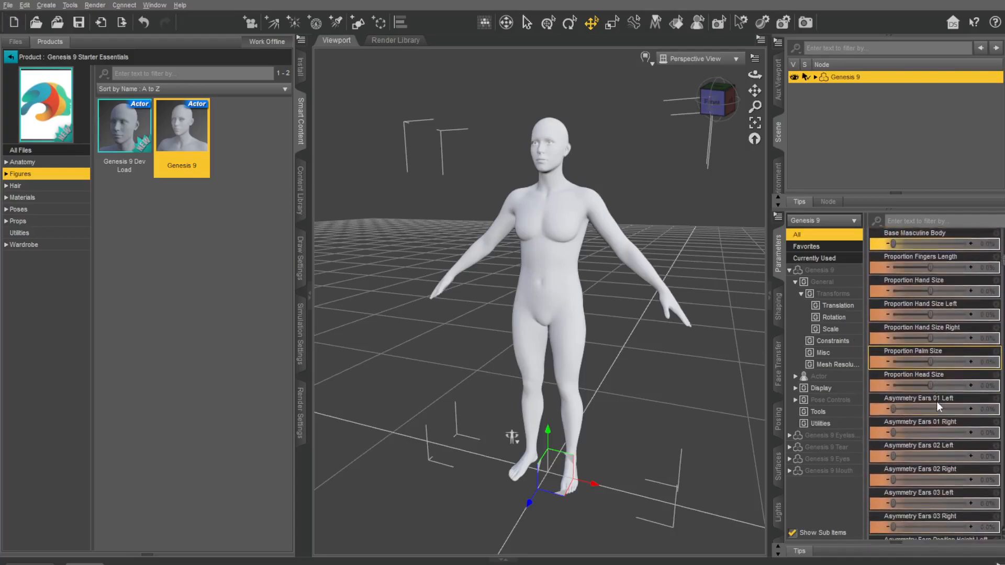
pyautogui.scroll(-5, 924, 383)
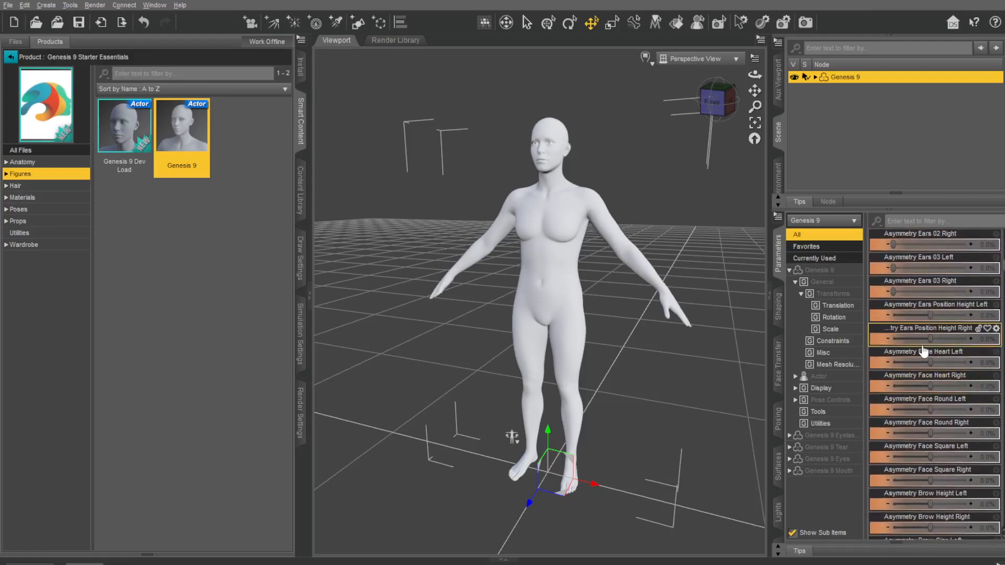
pyautogui.scroll(-3, 916, 359)
pyautogui.scroll(4, 542, 241)
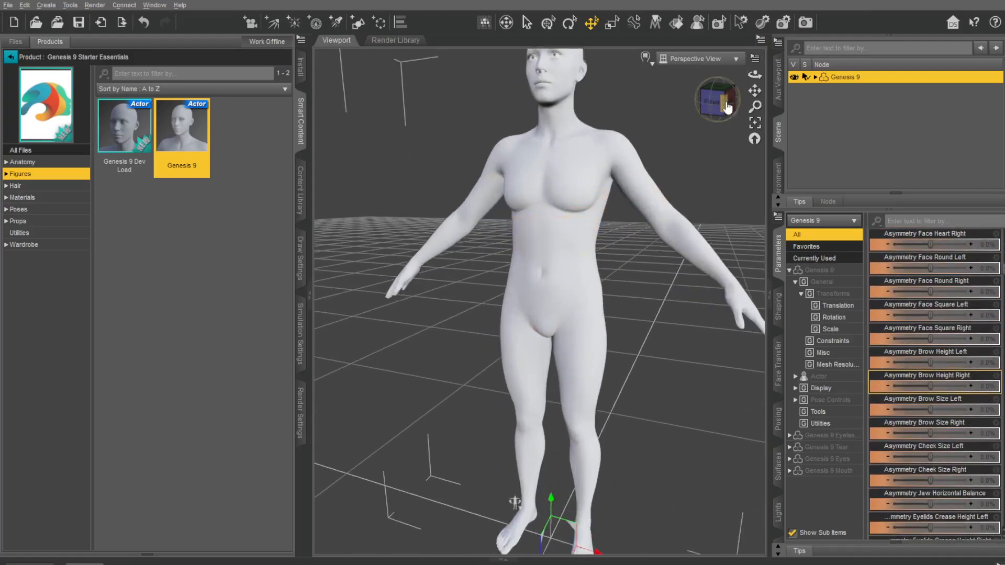
pyautogui.moveTo(754, 91); pyautogui.dragTo(718, 181)
pyautogui.scroll(4, 632, 124)
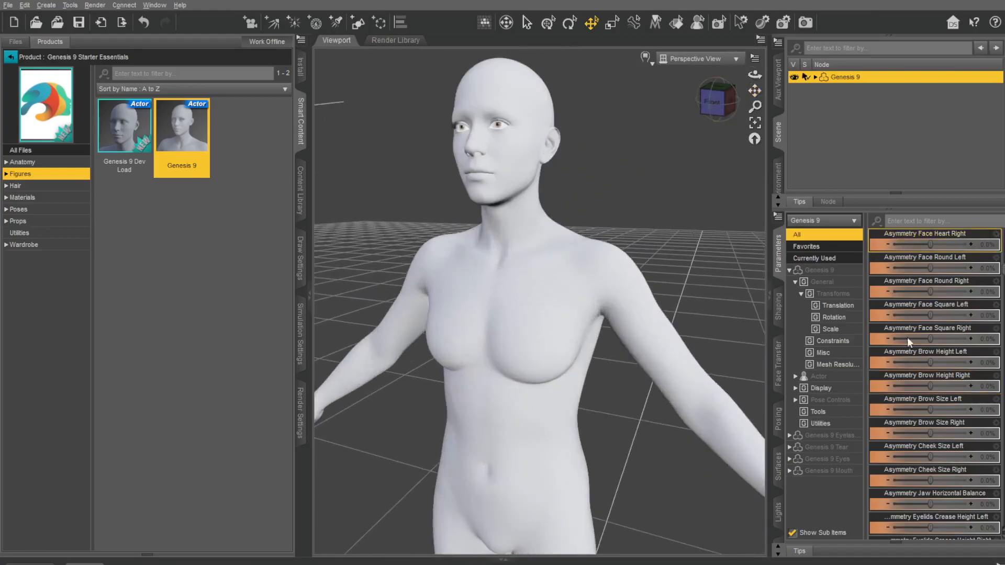
pyautogui.moveTo(926, 363); pyautogui.dragTo(934, 363)
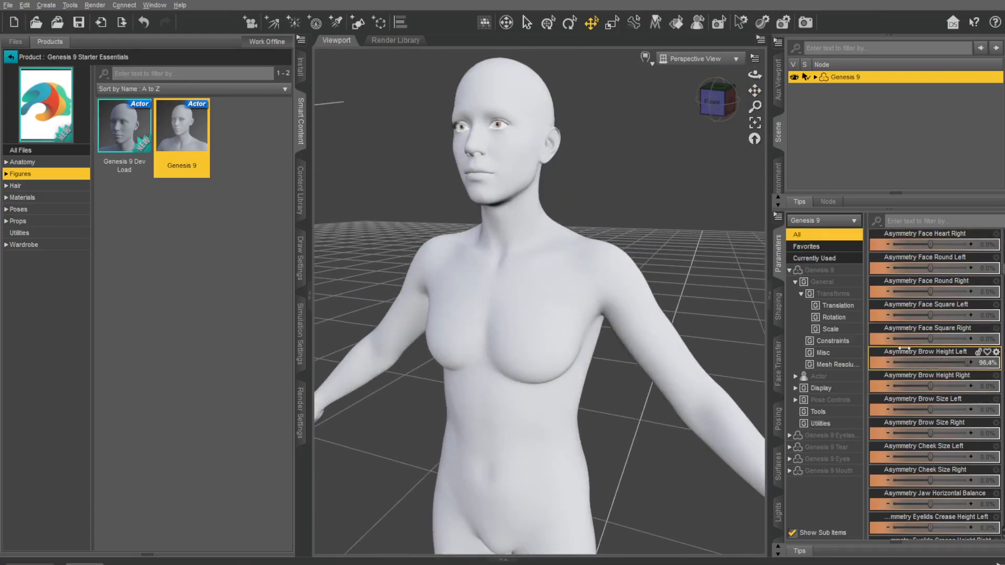
# Step: Look through the figure's asymmetry, eyelash, mouth and nose morph parameters
pyautogui.scroll(-8, 925, 377)
pyautogui.scroll(-5, 922, 398)
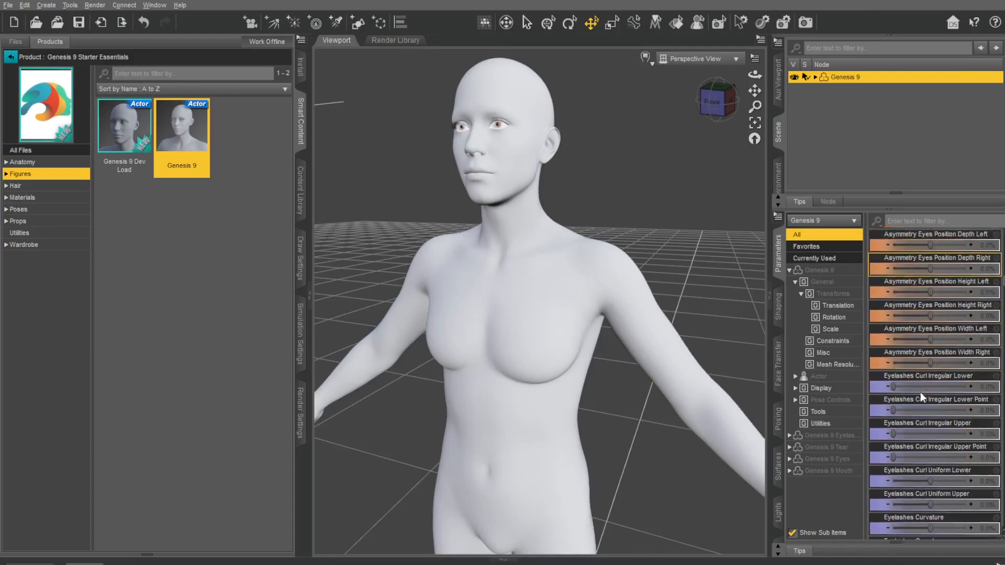
pyautogui.scroll(-8, 932, 375)
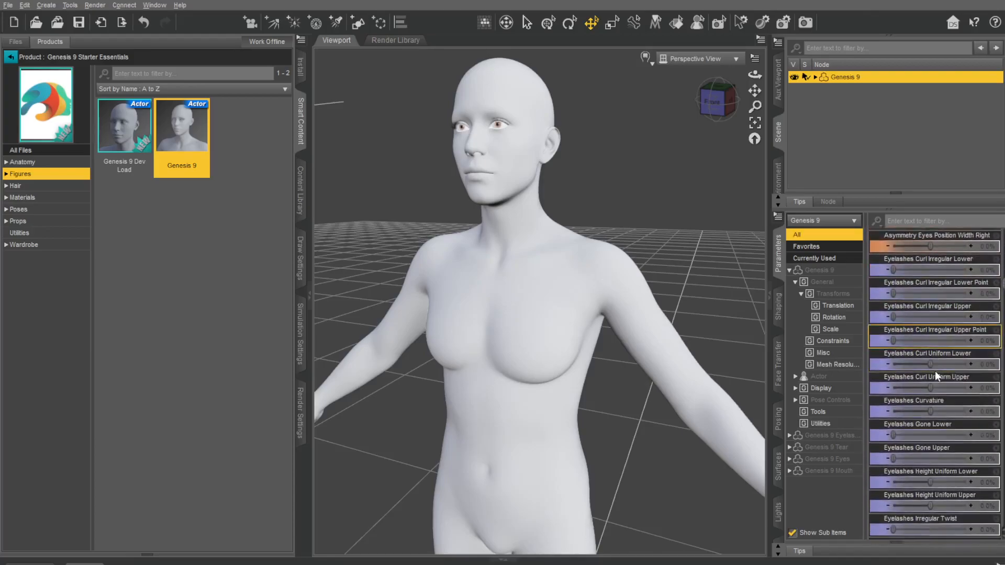
pyautogui.scroll(-3, 936, 378)
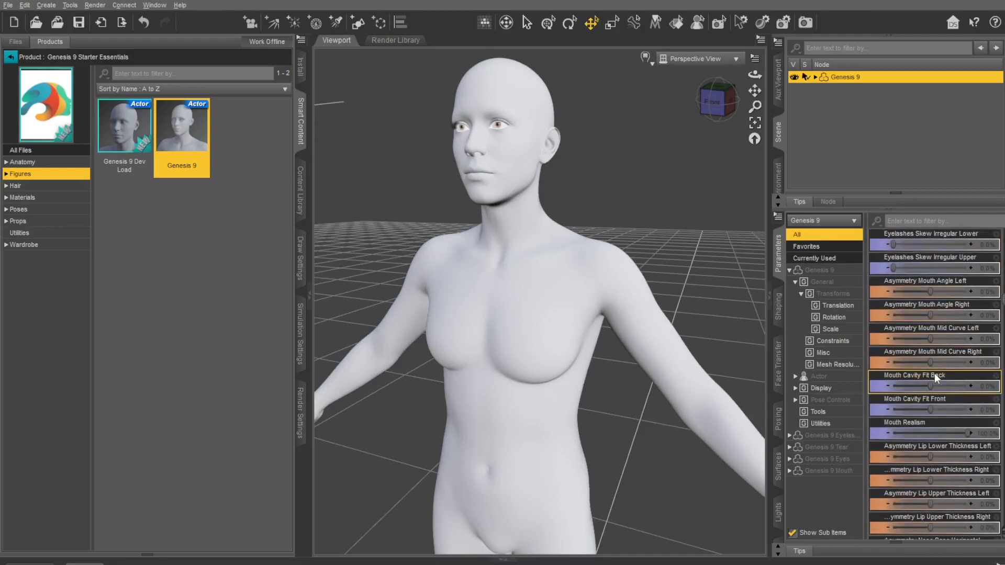
pyautogui.scroll(-4, 954, 393)
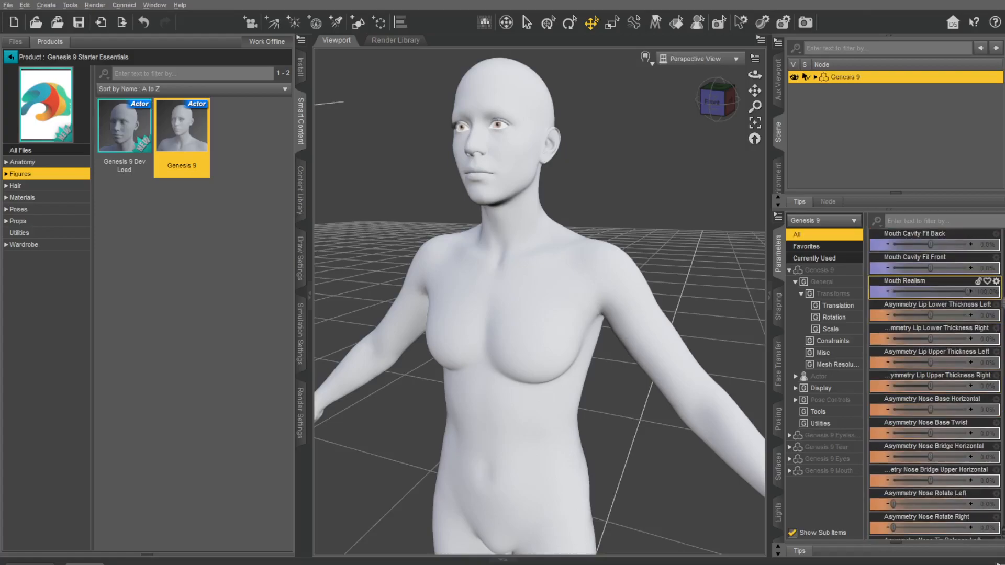
# Step: Add G9 Base dForce Pixie Hair to the figure and turn on Preview PR Hairs for its hair cap
pyautogui.click(15, 186)
pyautogui.doubleClick(126, 119)
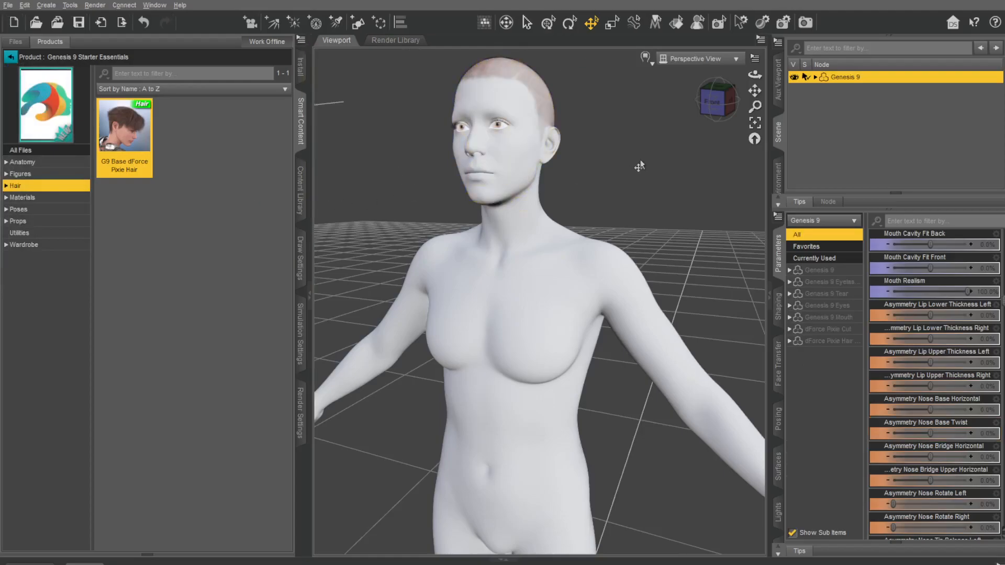
pyautogui.scroll(-3, 632, 155)
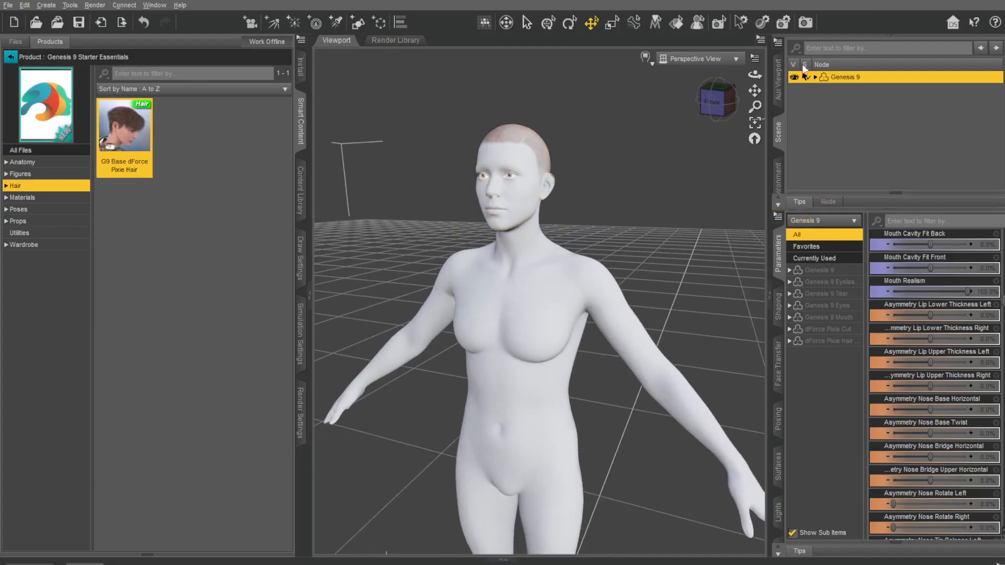
pyautogui.click(815, 78)
pyautogui.click(866, 148)
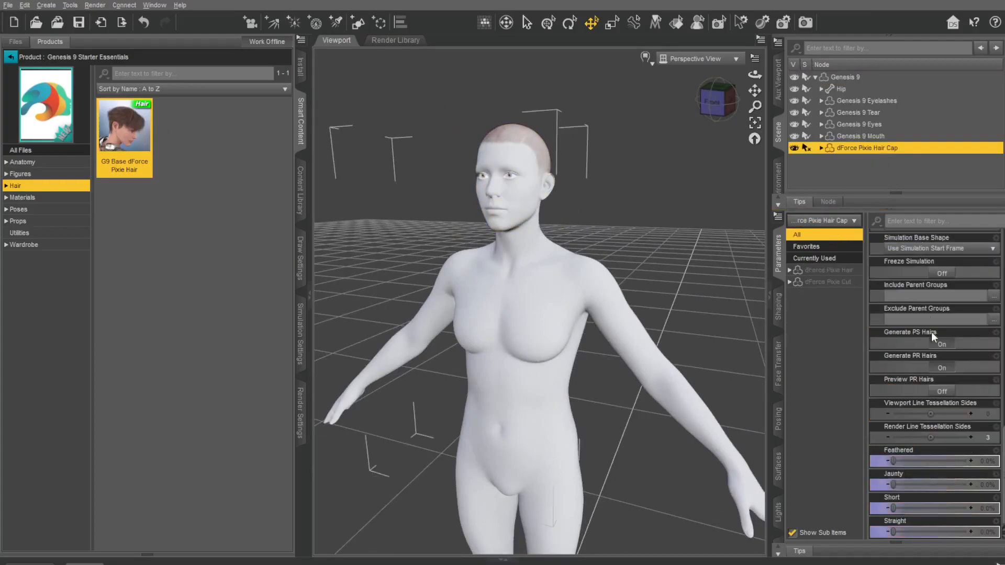
pyautogui.click(945, 393)
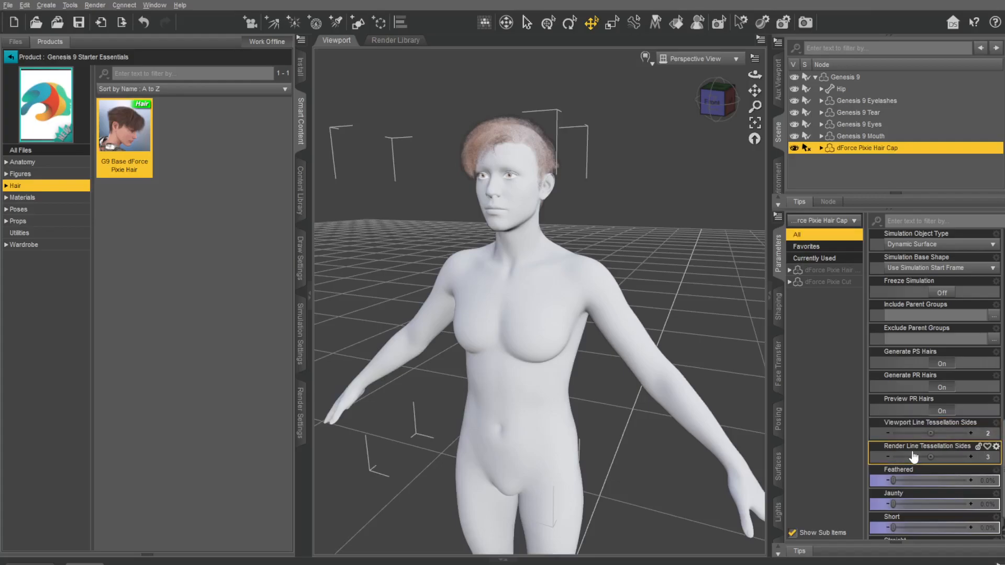
# Step: Check the Viewport Line Tessellation Sides value and examine the pixie hair on the figure's head from the front
pyautogui.click(989, 433)
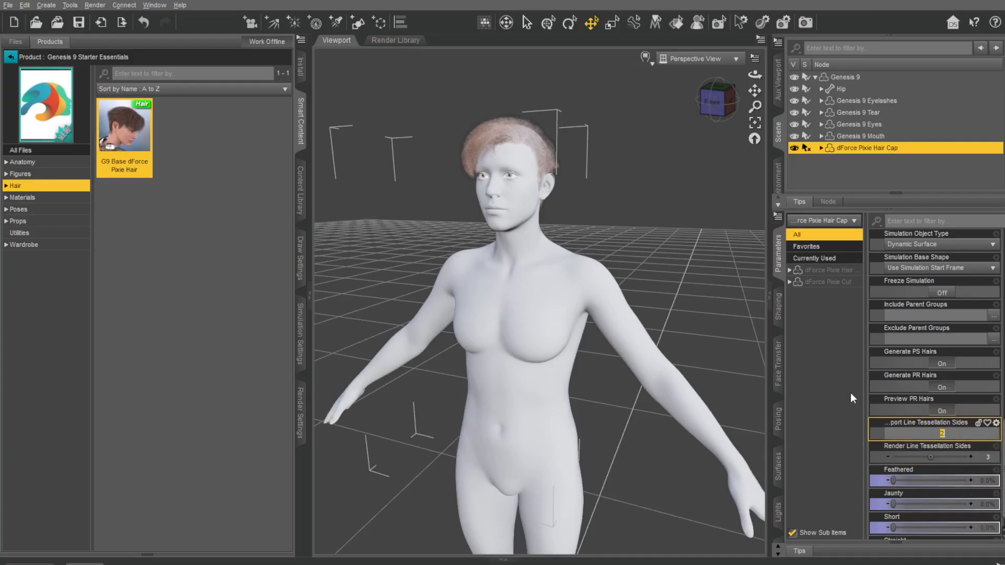
pyautogui.click(653, 194)
pyautogui.scroll(5, 593, 138)
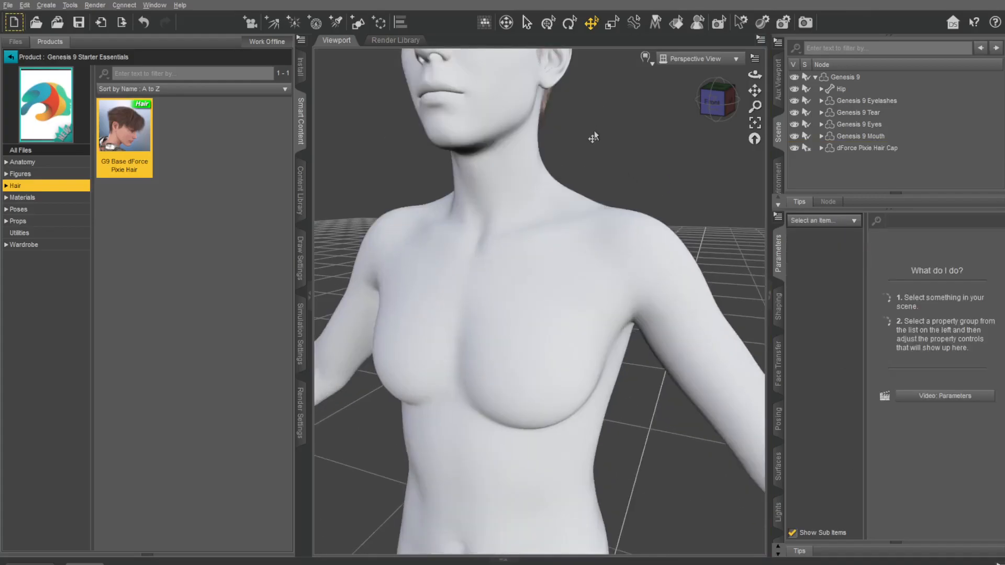
pyautogui.moveTo(753, 94); pyautogui.dragTo(759, 207)
pyautogui.moveTo(697, 112); pyautogui.dragTo(739, 18)
pyautogui.scroll(-3, 584, 251)
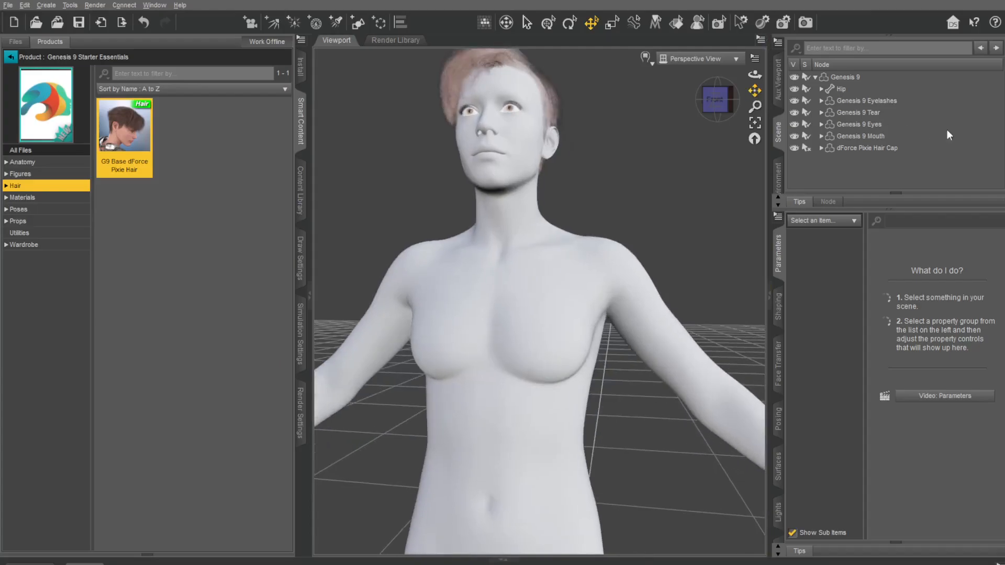
# Step: Select the Genesis 9 figure, browse the product's materials and apply G9 Feminine Skin 01 MAT to it
pyautogui.click(814, 77)
pyautogui.click(844, 76)
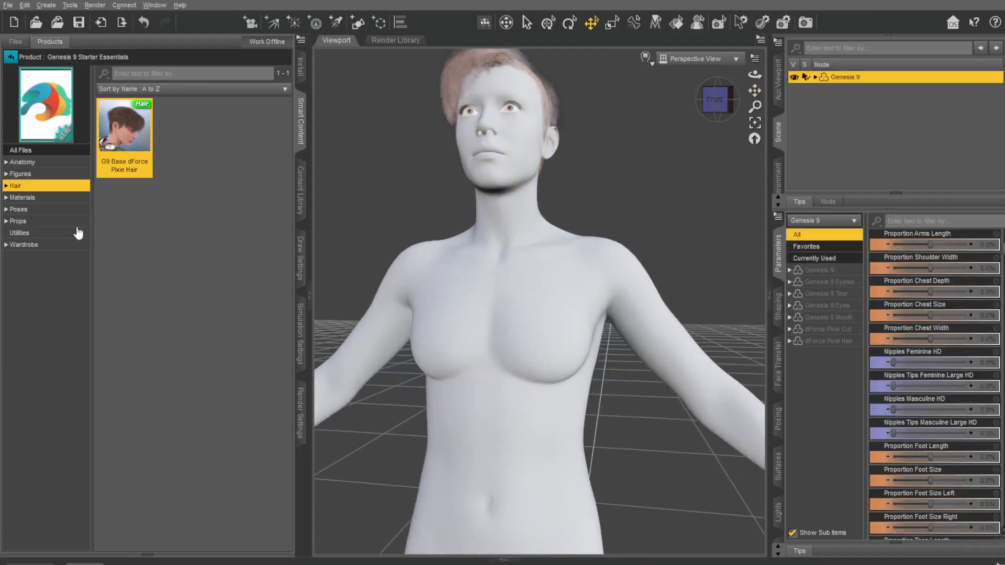
pyautogui.click(24, 198)
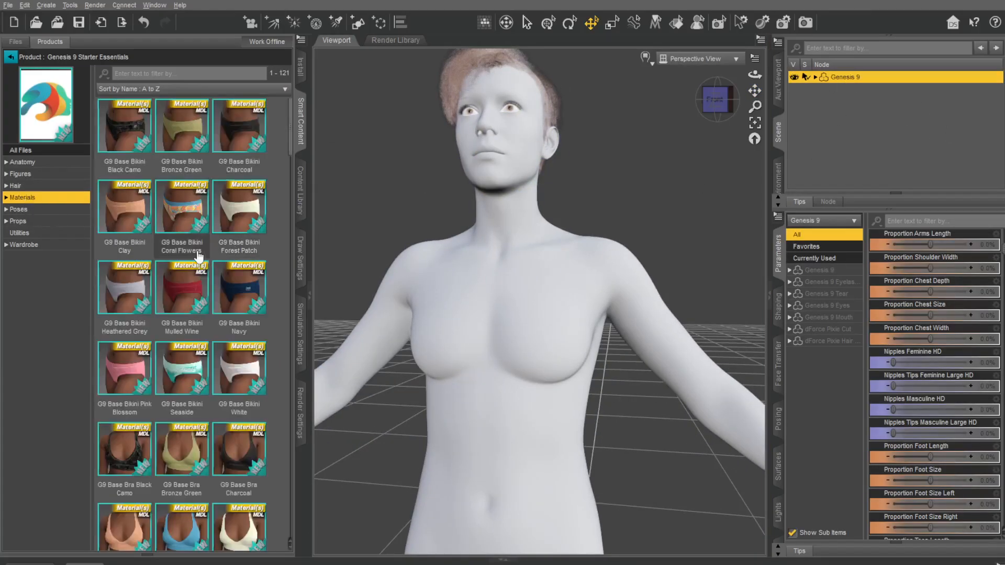
pyautogui.scroll(-10, 190, 362)
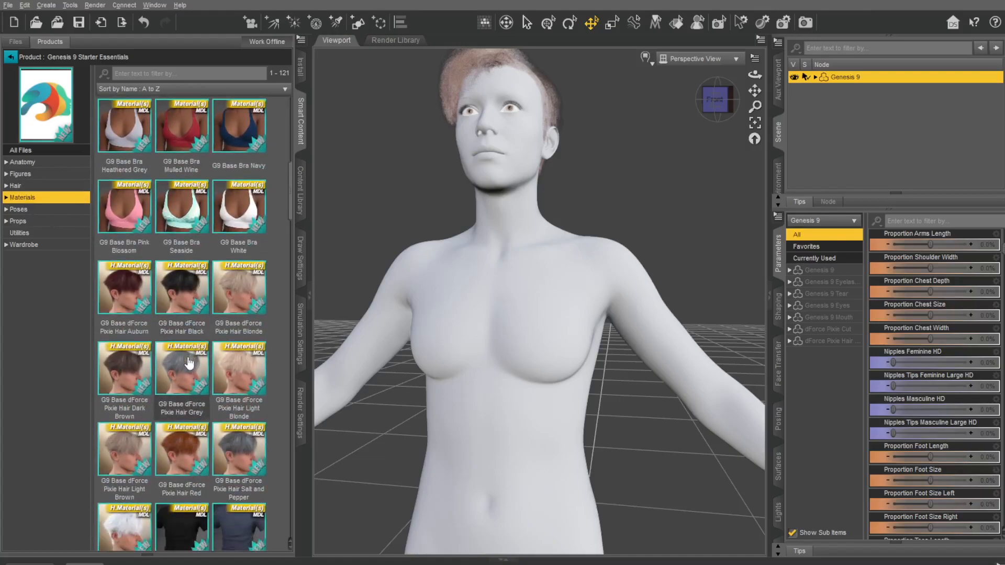
pyautogui.scroll(-15, 189, 362)
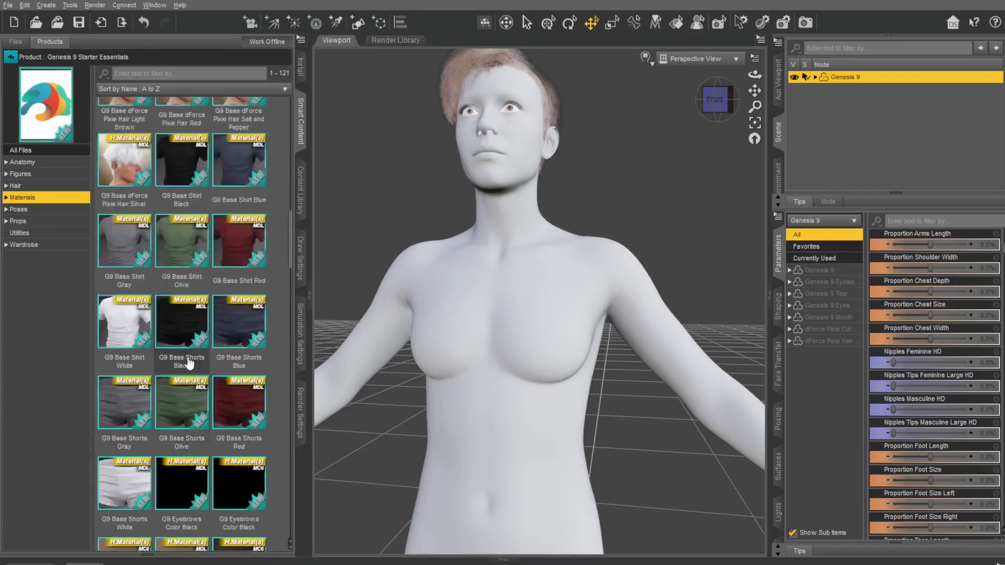
pyautogui.scroll(-3, 190, 362)
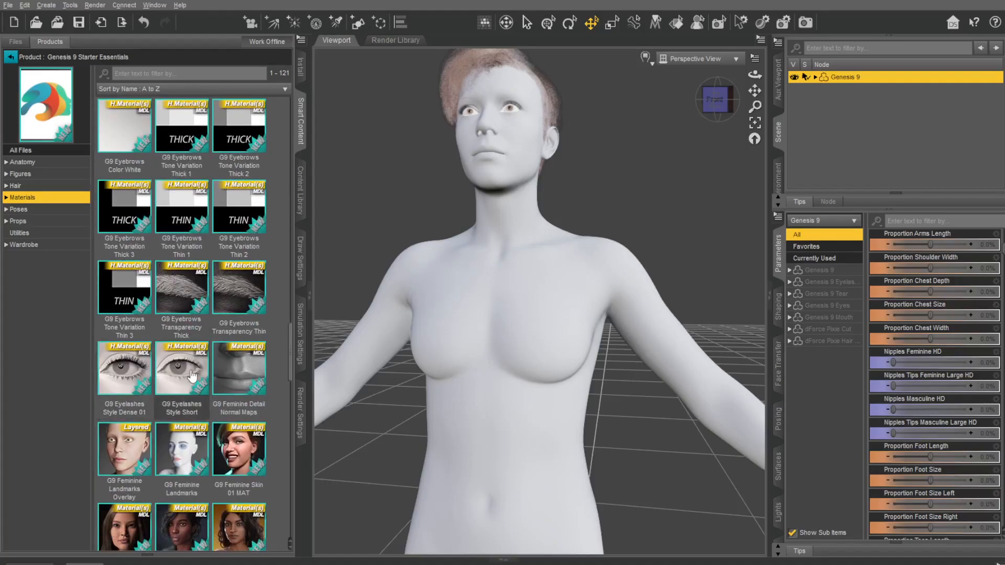
pyautogui.moveTo(192, 378)
pyautogui.scroll(-5, 187, 376)
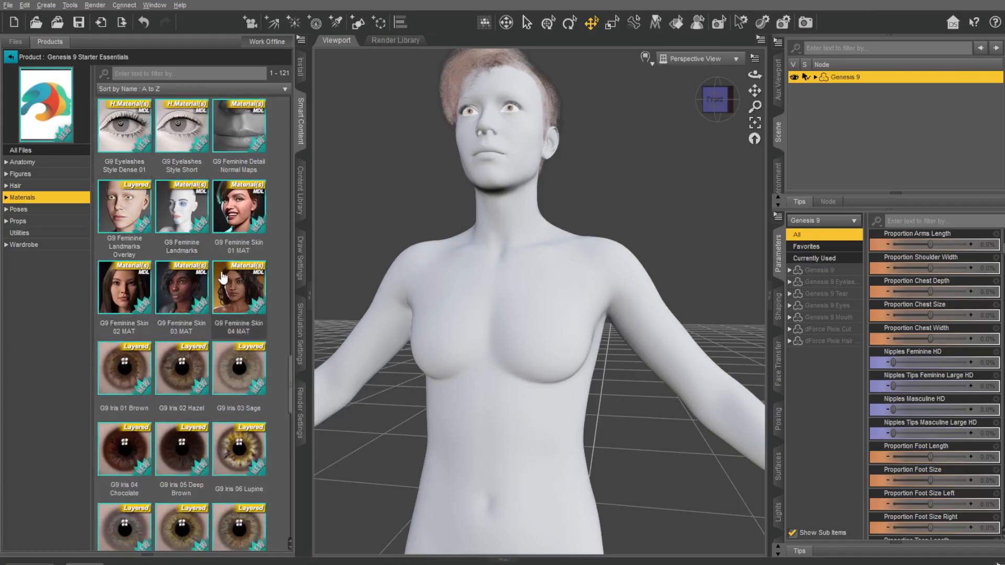
pyautogui.doubleClick(237, 220)
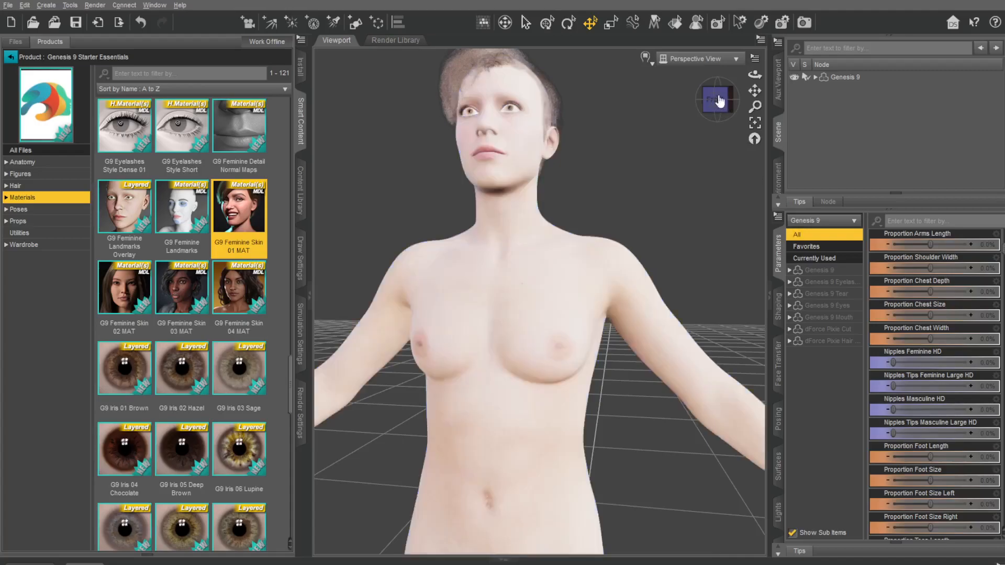
pyautogui.moveTo(717, 101)
pyautogui.mouseDown()
pyautogui.moveTo(735, 116)
pyautogui.moveTo(757, 112)
pyautogui.moveTo(689, 108)
pyautogui.moveTo(712, 108)
pyautogui.mouseUp()
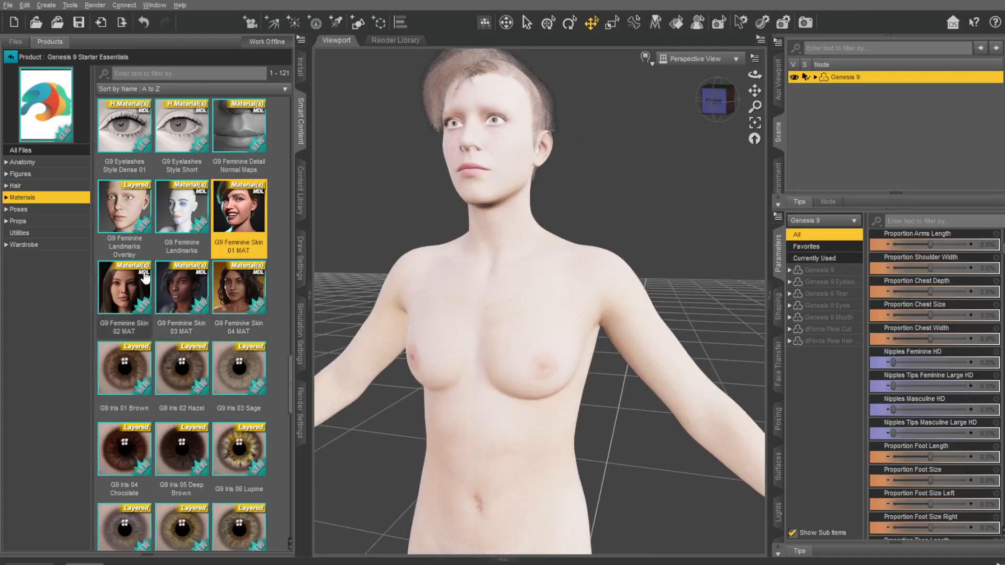
# Step: Apply G9 Feminine Skin 03 MAT to the figure and examine the skin up close on the back, neck and face
pyautogui.doubleClick(184, 294)
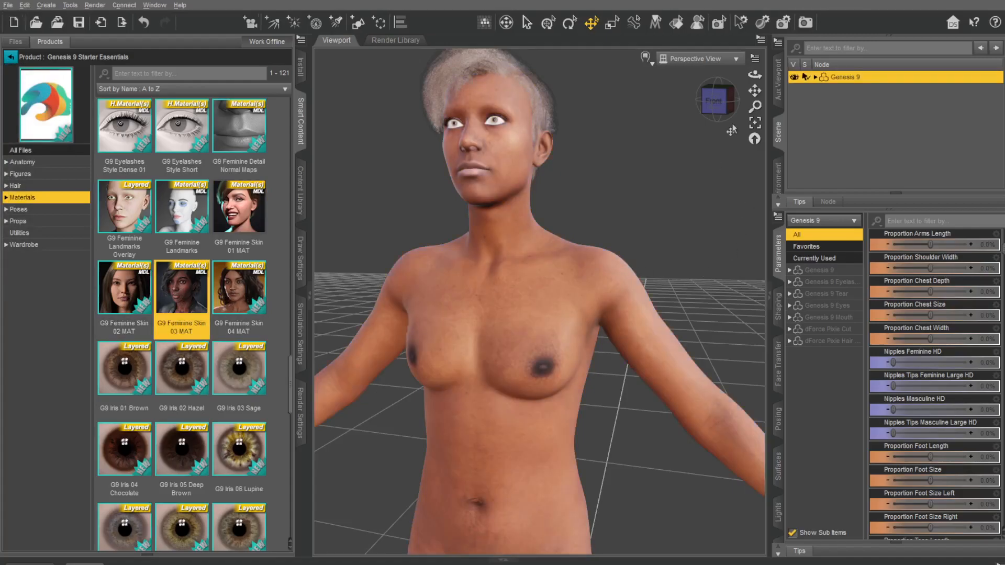
pyautogui.moveTo(717, 102); pyautogui.dragTo(735, 104)
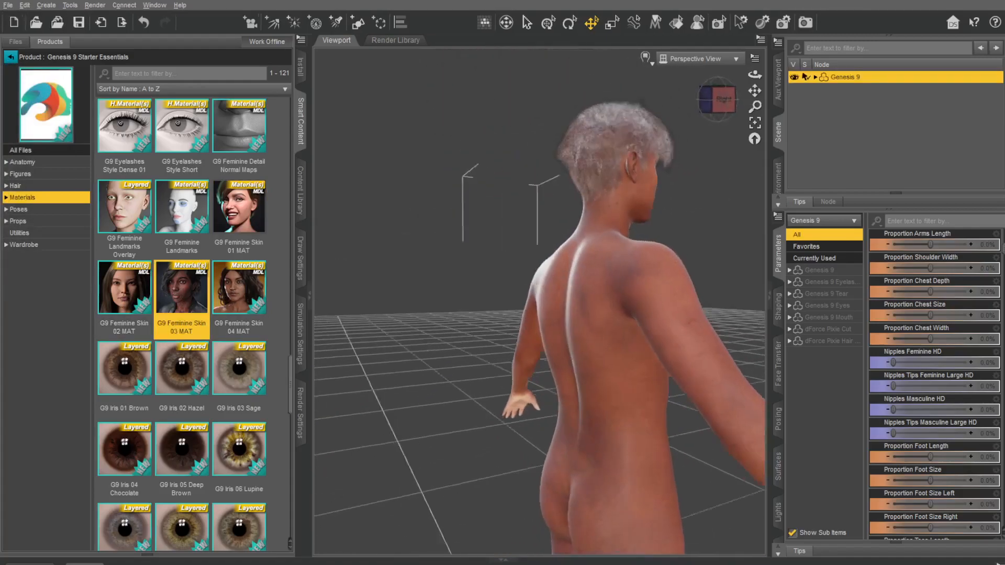
pyautogui.scroll(6, 632, 169)
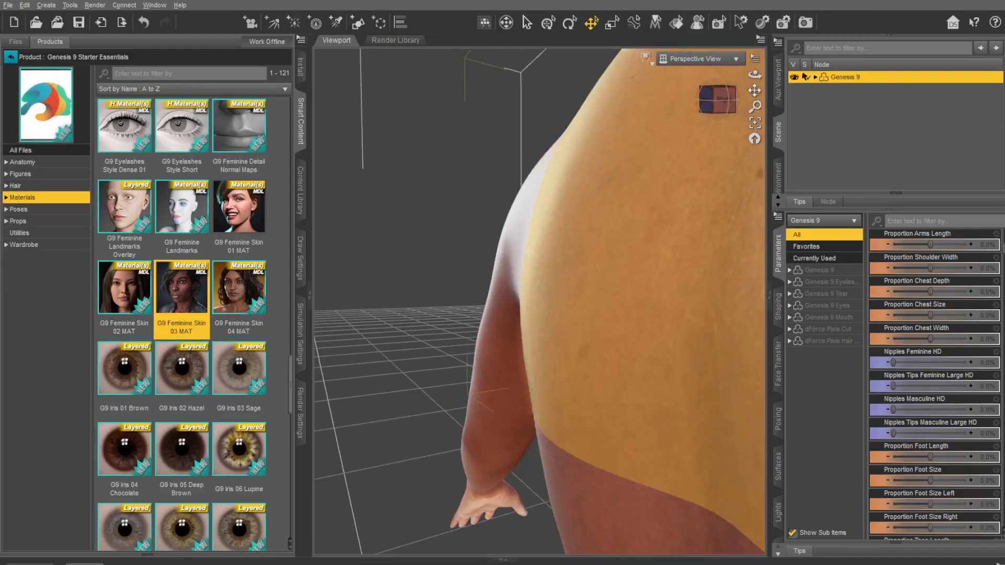
pyautogui.moveTo(755, 91); pyautogui.dragTo(681, 123)
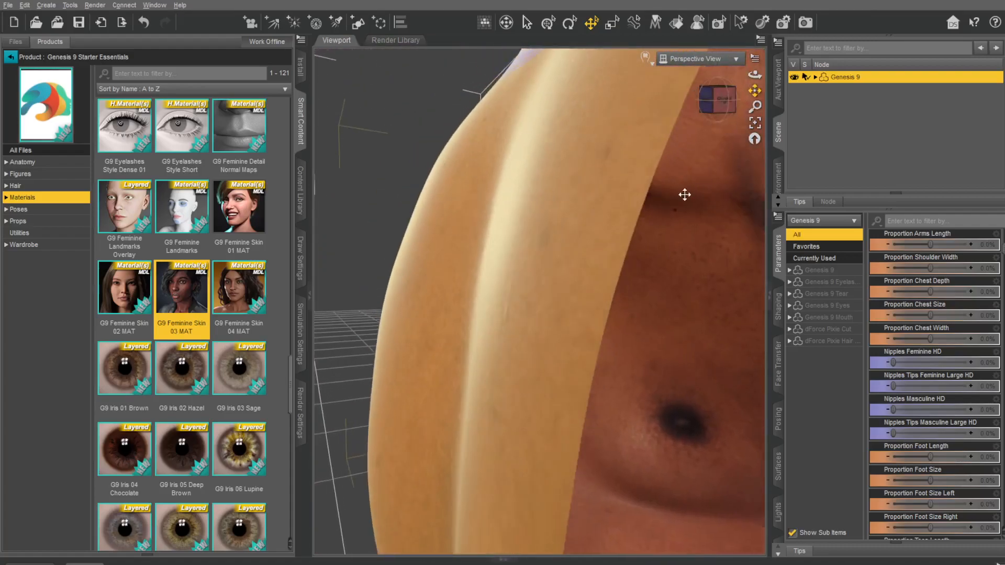
pyautogui.scroll(-4, 619, 232)
pyautogui.moveTo(755, 75); pyautogui.dragTo(968, 81)
pyautogui.moveTo(838, 81); pyautogui.dragTo(809, 68)
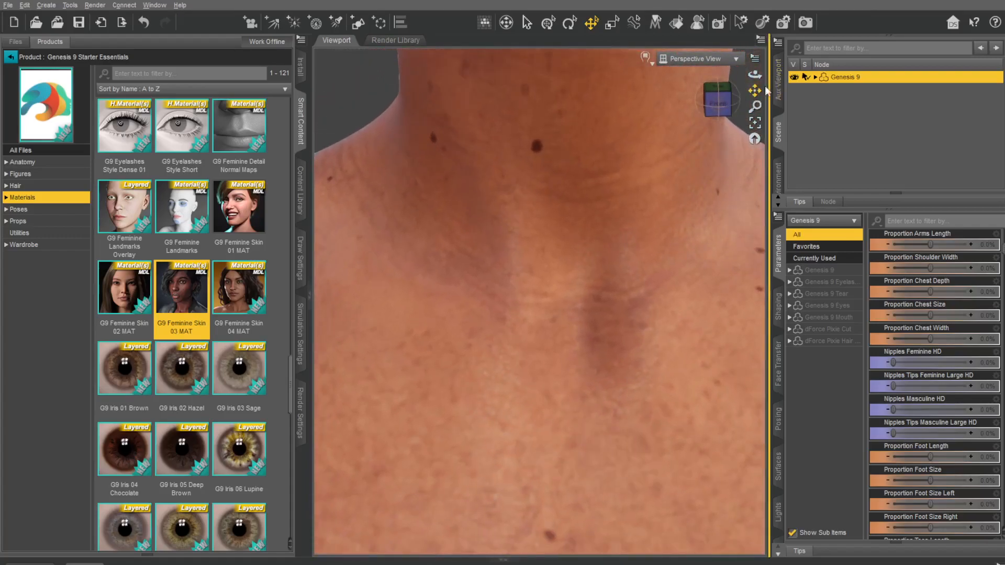
pyautogui.moveTo(754, 89); pyautogui.dragTo(752, 170)
pyautogui.scroll(-5, 597, 216)
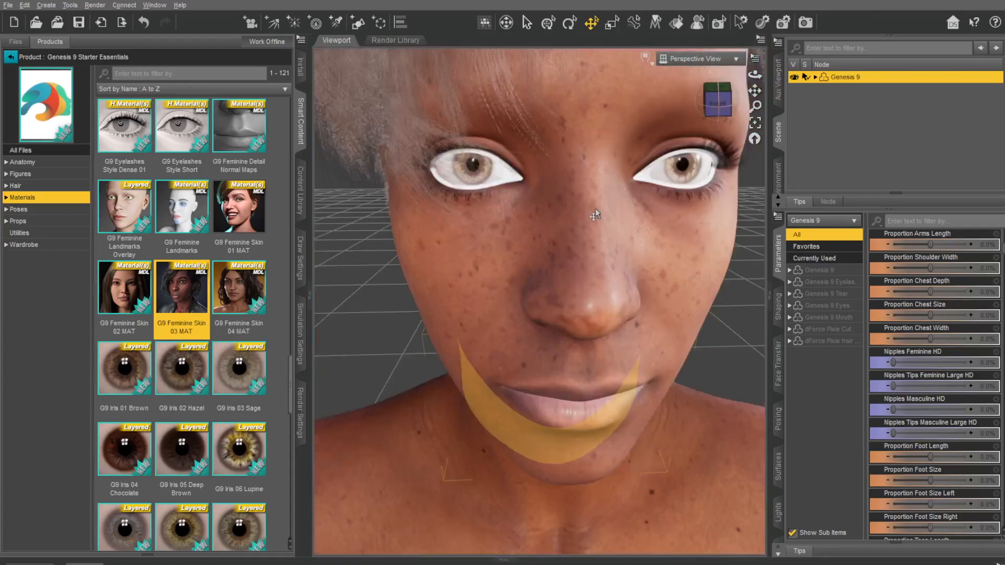
pyautogui.moveTo(754, 74); pyautogui.dragTo(754, 184)
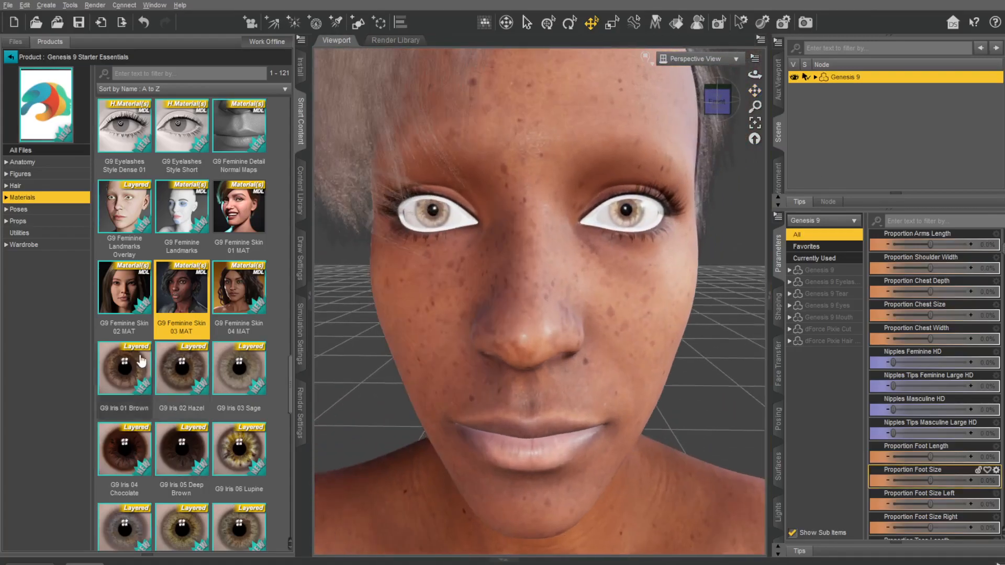
# Step: Give the figure's eyes the G9 Iris 02 Hazel and G9 Sclera 03 Medium materials after trying G9 Iris 03 Sage
pyautogui.click(238, 368)
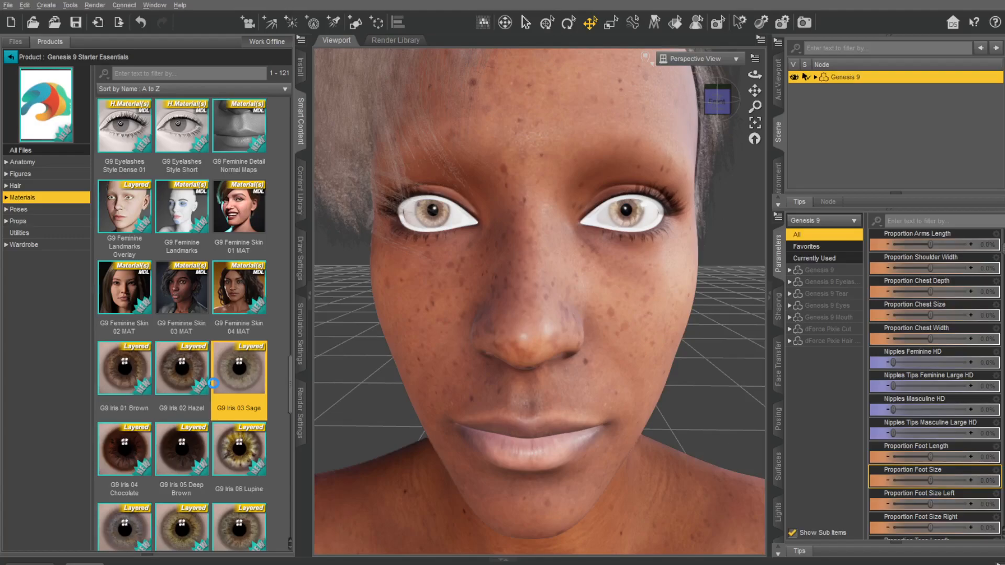
pyautogui.doubleClick(212, 385)
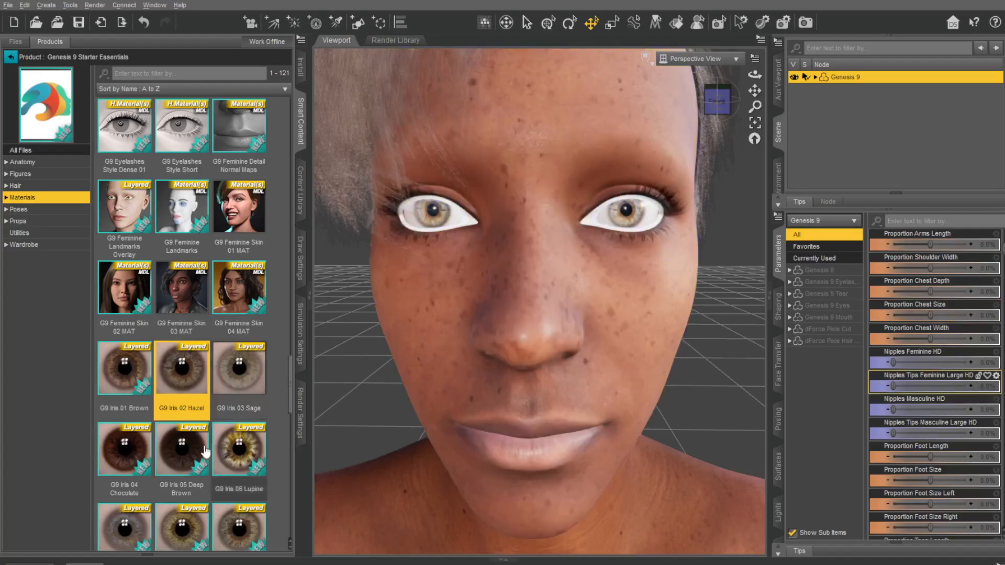
pyautogui.scroll(-5, 201, 421)
pyautogui.scroll(-3, 201, 420)
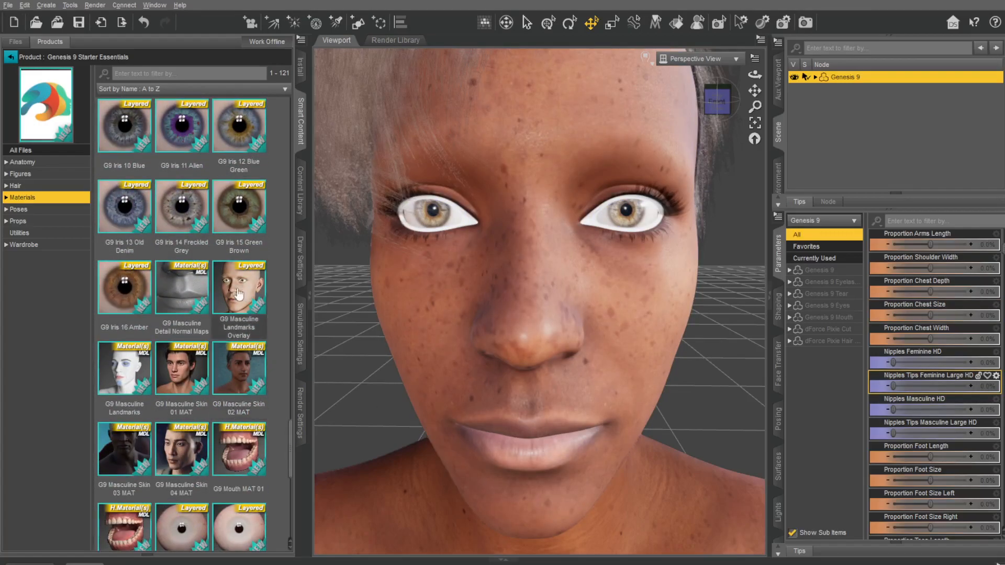
pyautogui.scroll(-5, 187, 385)
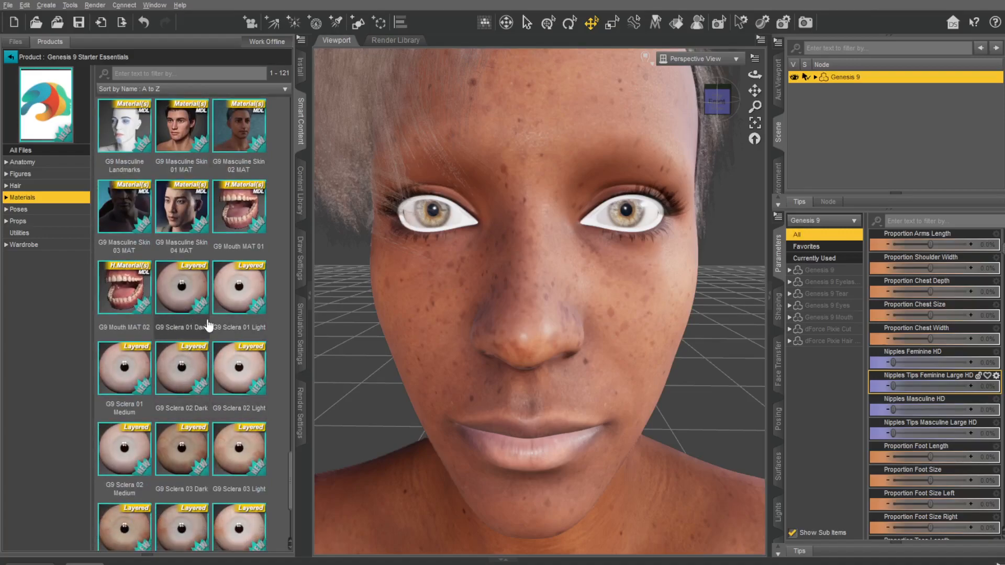
pyautogui.scroll(-4, 197, 393)
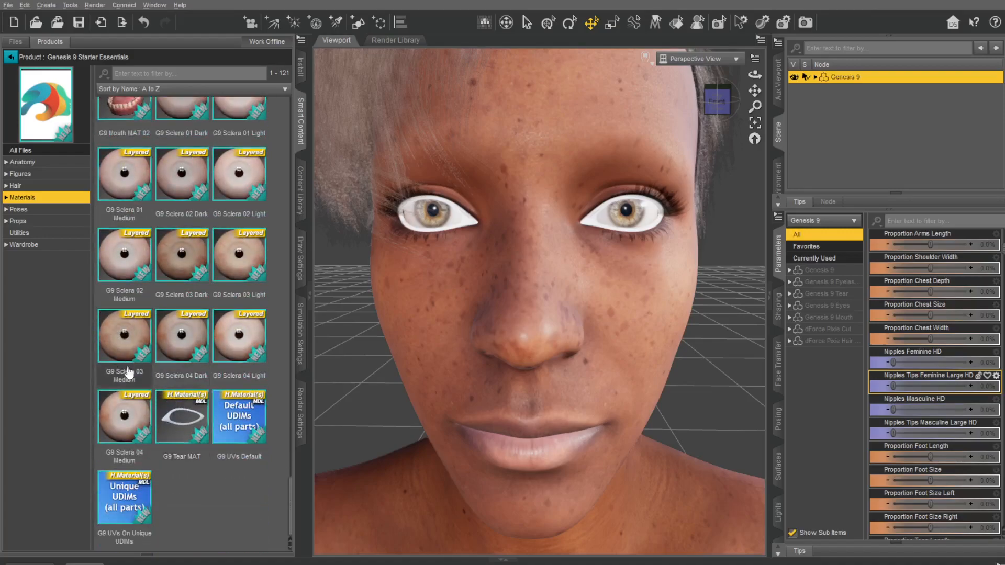
pyautogui.doubleClick(125, 343)
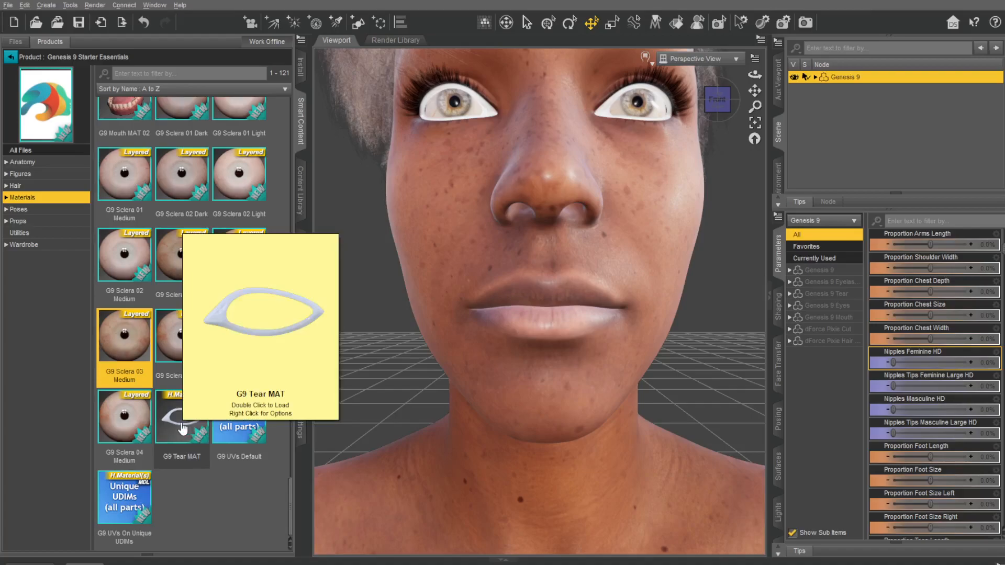
# Step: Apply G9 Tear MAT to the figure and again with only the Genesis 9 Tear node selected
pyautogui.doubleClick(182, 428)
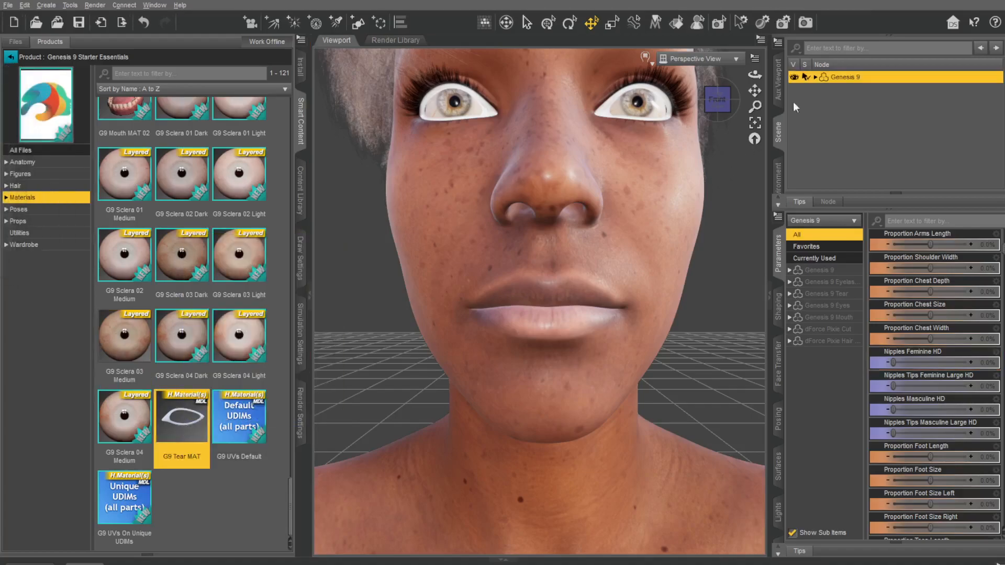
pyautogui.click(816, 78)
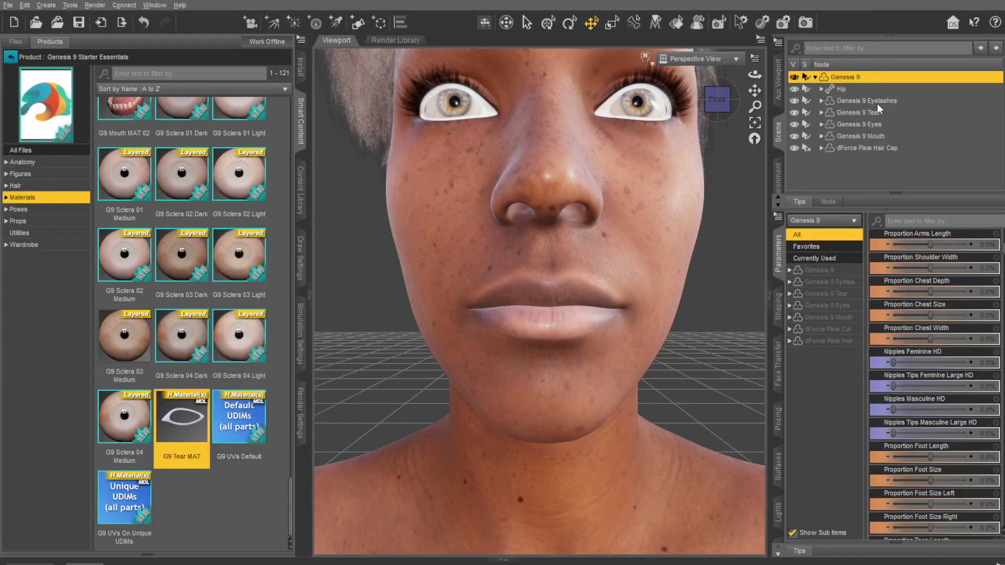
pyautogui.click(858, 113)
pyautogui.doubleClick(181, 423)
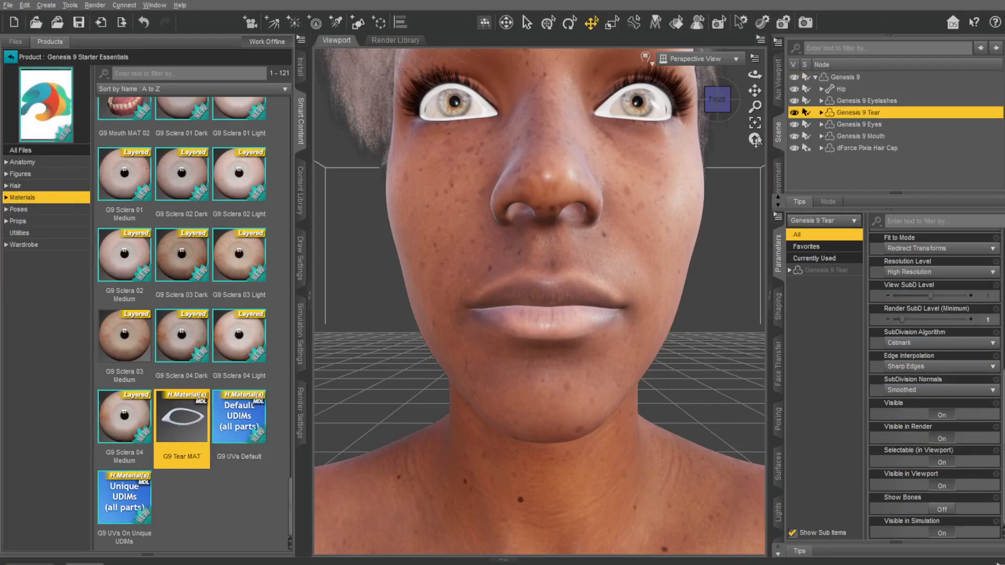
pyautogui.click(721, 109)
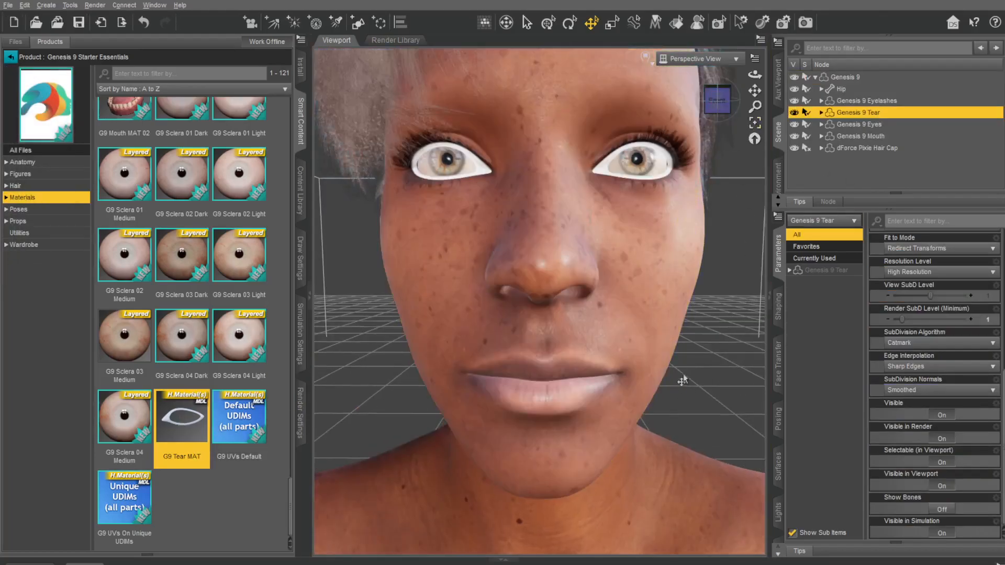
# Step: Filter the materials by "tear" and reapply G9 Tear MAT to the Genesis 9 Tear node
pyautogui.scroll(5, 165, 337)
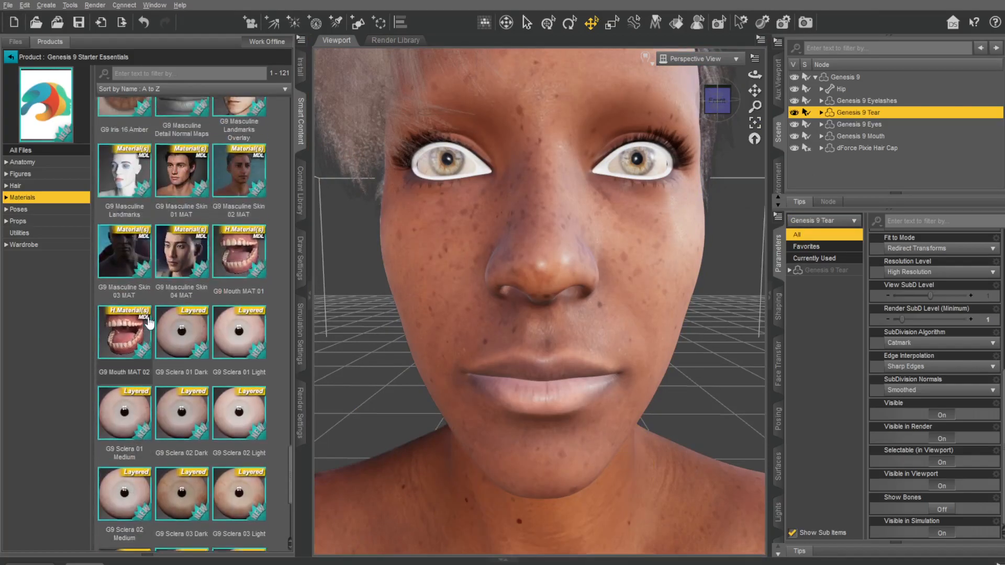
pyautogui.moveTo(167, 343)
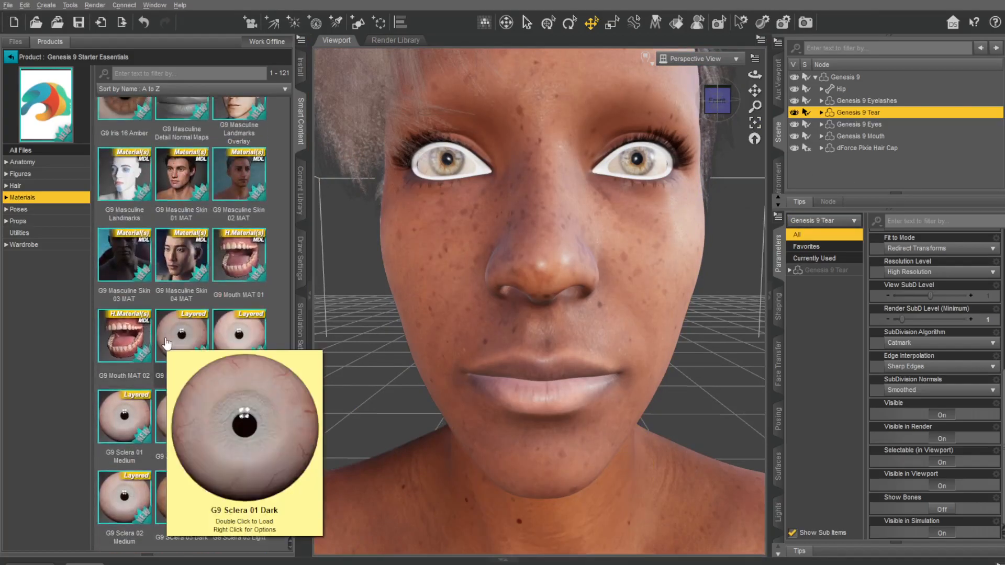
pyautogui.write('tear')
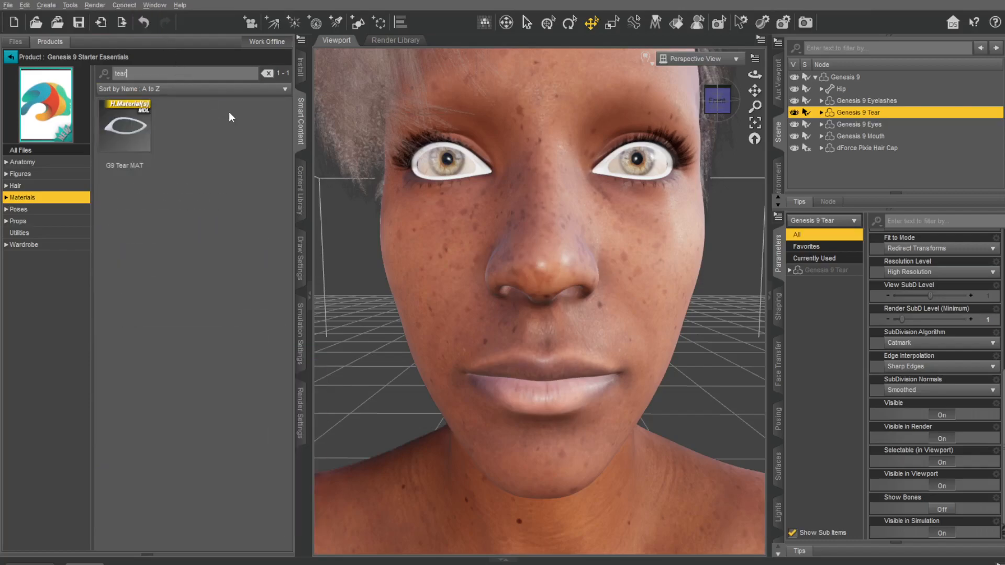
pyautogui.doubleClick(122, 138)
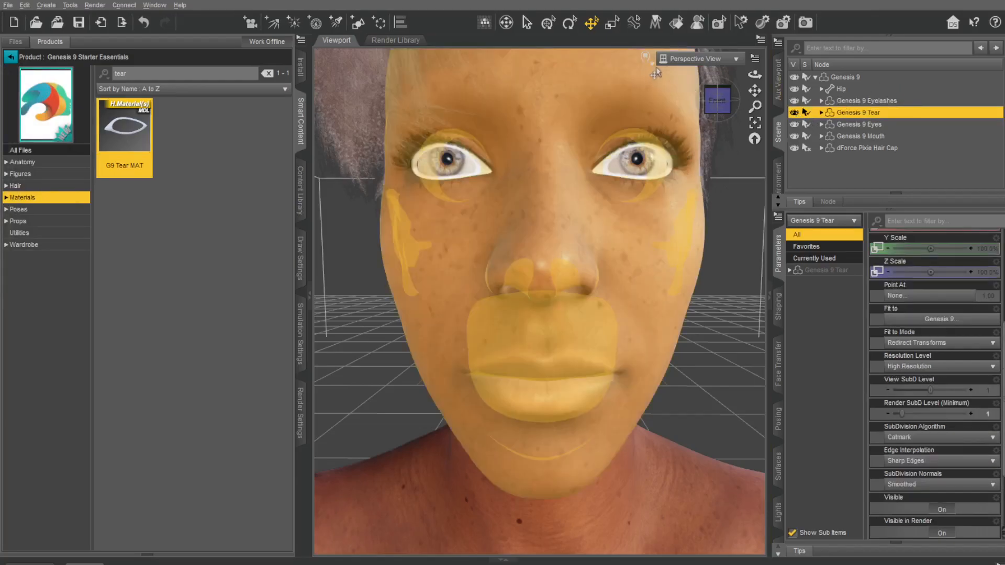
# Step: Preview the face in the NVIDIA Iray draw style and return the viewport to Filament (PBR)
pyautogui.click(653, 65)
pyautogui.click(653, 219)
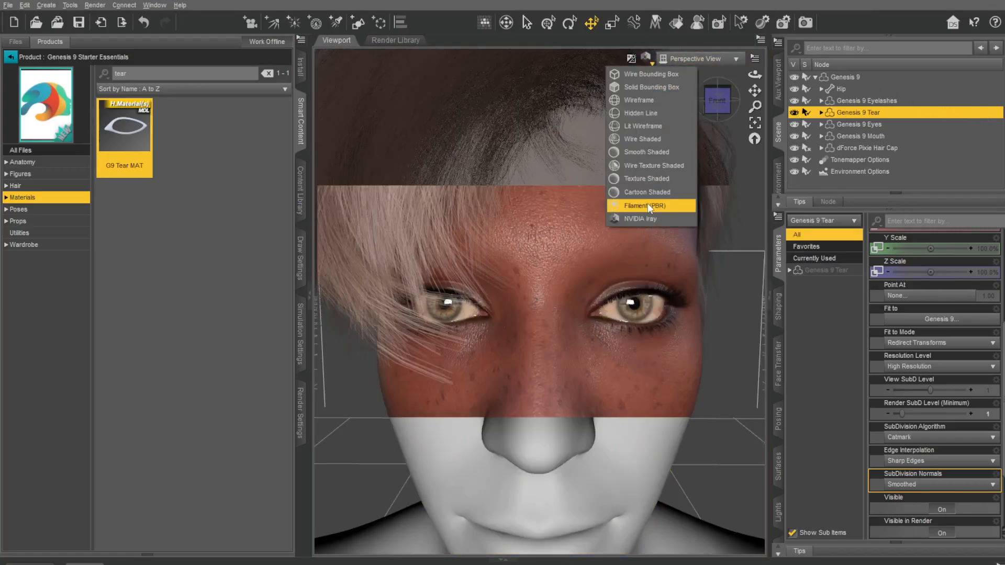
pyautogui.click(648, 204)
pyautogui.moveTo(716, 103); pyautogui.dragTo(718, 97)
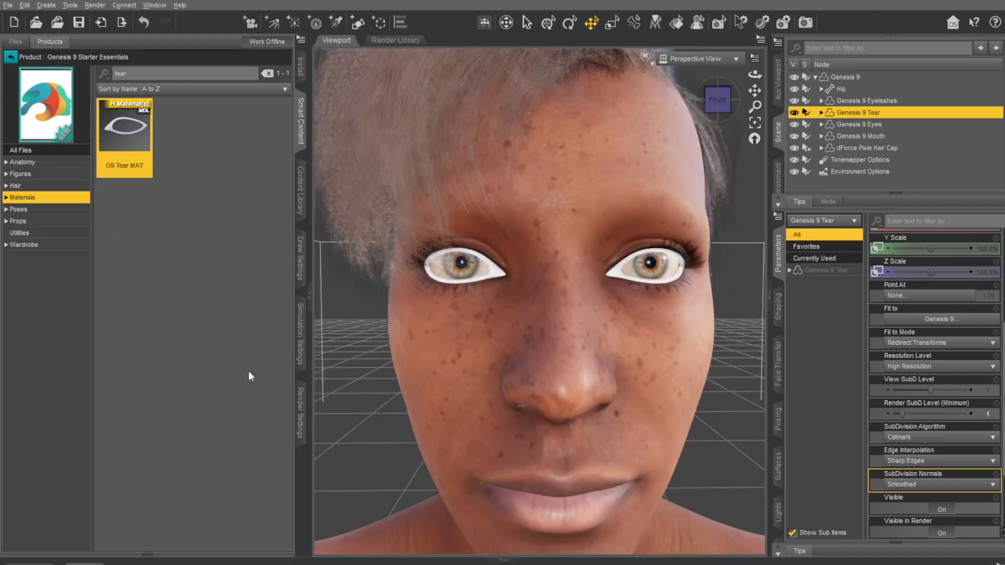
# Step: Clear the material filter, browse the poses and apply G9 Base dForce Pixie Hair Style Short to the dForce Pixie Hair Cap
pyautogui.scroll(-5, 635, 379)
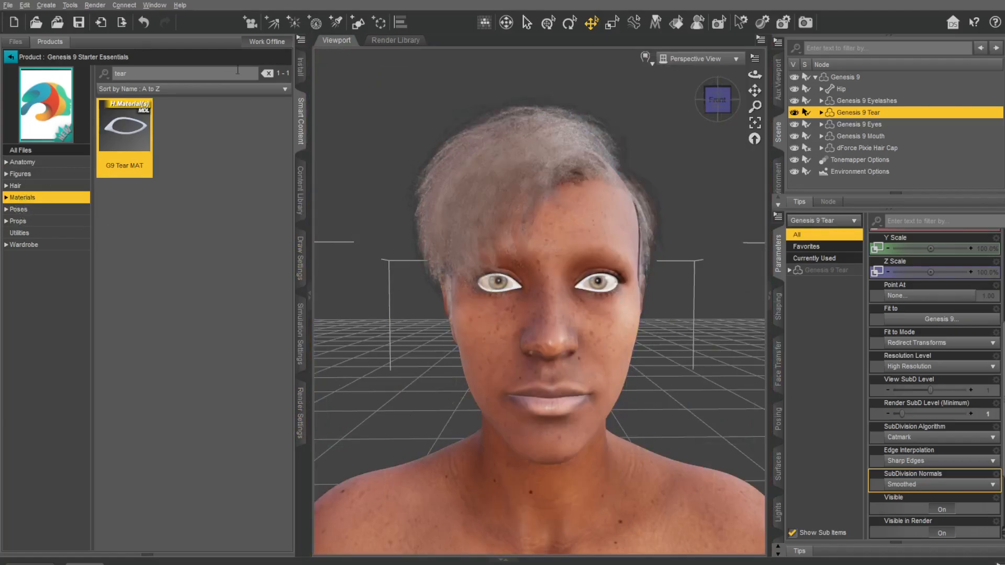
pyautogui.click(268, 75)
pyautogui.click(25, 209)
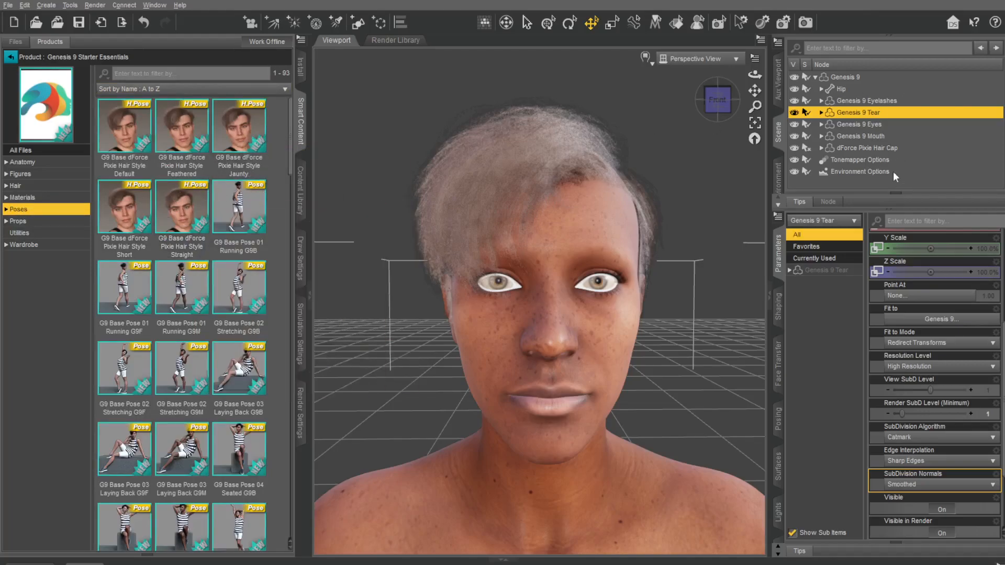
pyautogui.click(865, 148)
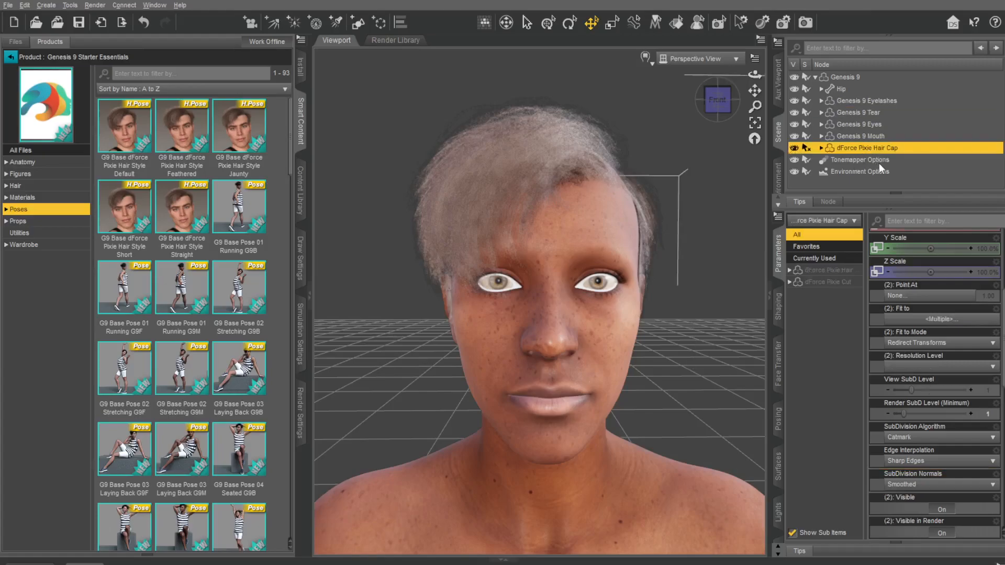
pyautogui.doubleClick(127, 215)
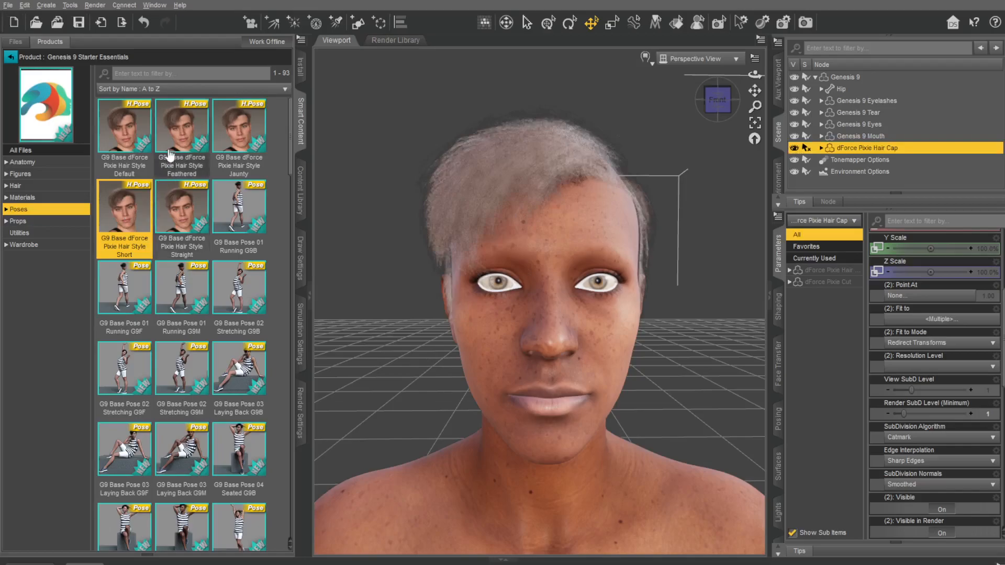
# Step: Apply G9 Base dForce Pixie Hair Style Straight to the hair cap, and pose Genesis 9 with G9 Base Pose 04 Seated G9B
pyautogui.doubleClick(181, 207)
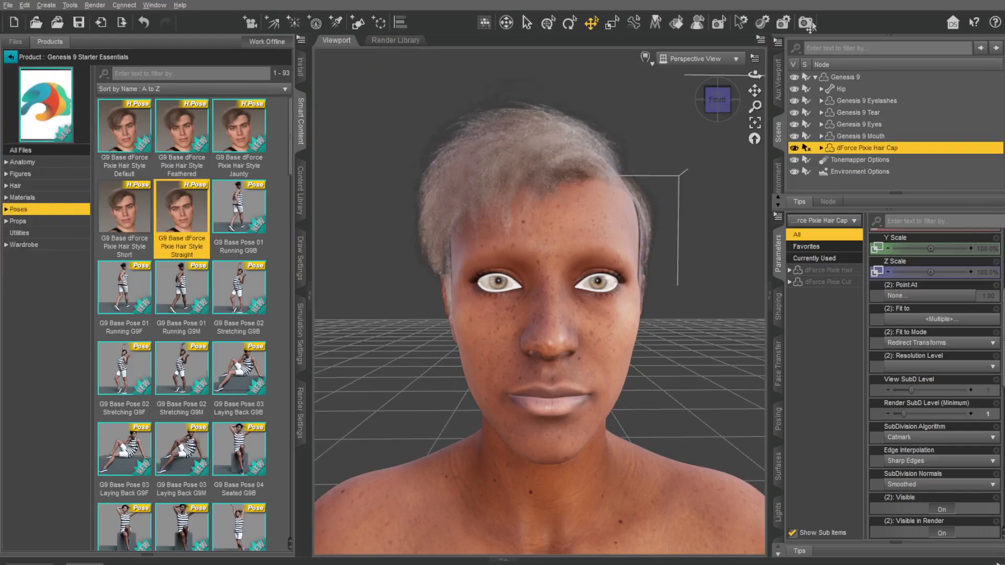
pyautogui.click(849, 80)
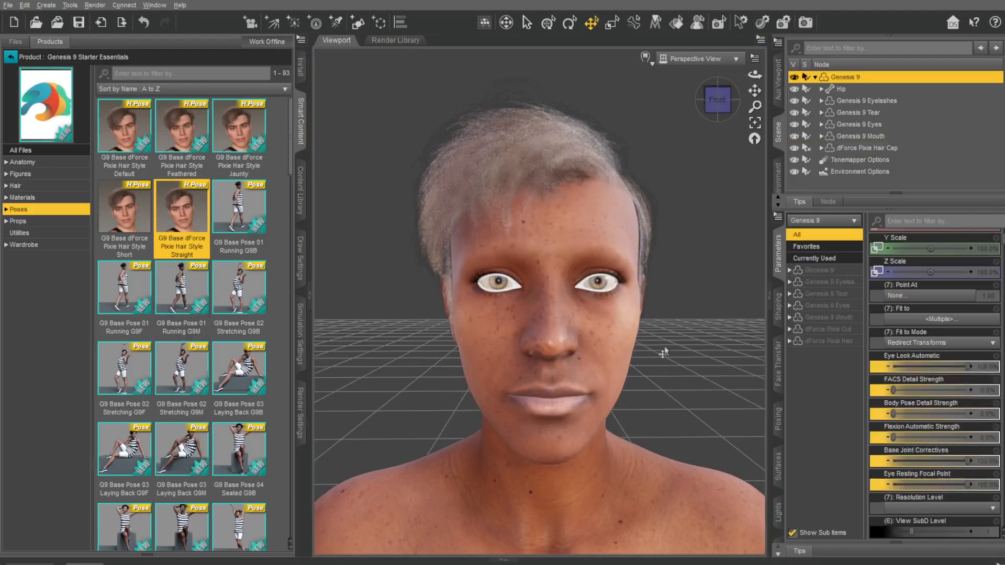
pyautogui.scroll(-5, 644, 323)
pyautogui.moveTo(755, 91); pyautogui.dragTo(755, 47)
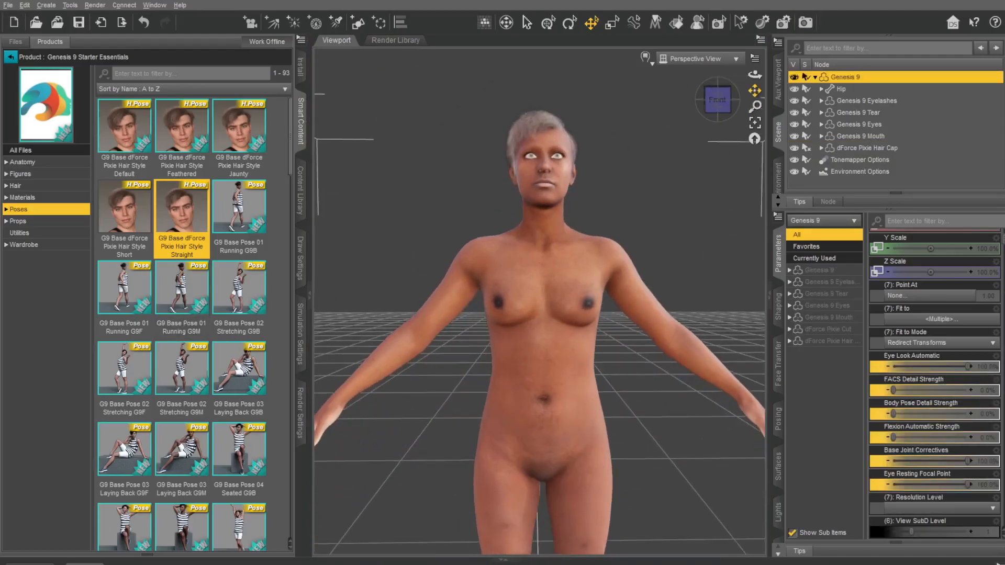
pyautogui.scroll(-3, 642, 323)
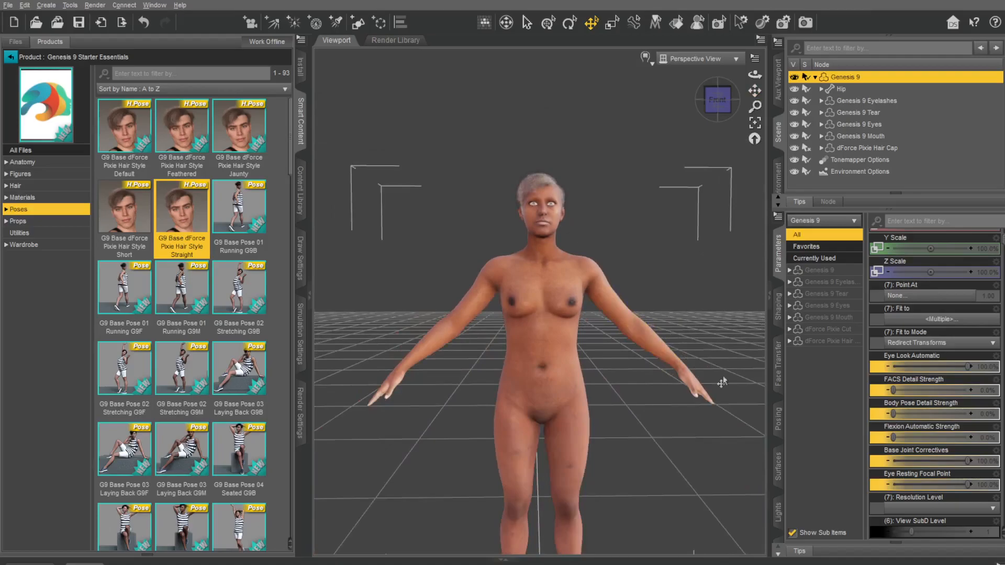
pyautogui.scroll(-2, 931, 361)
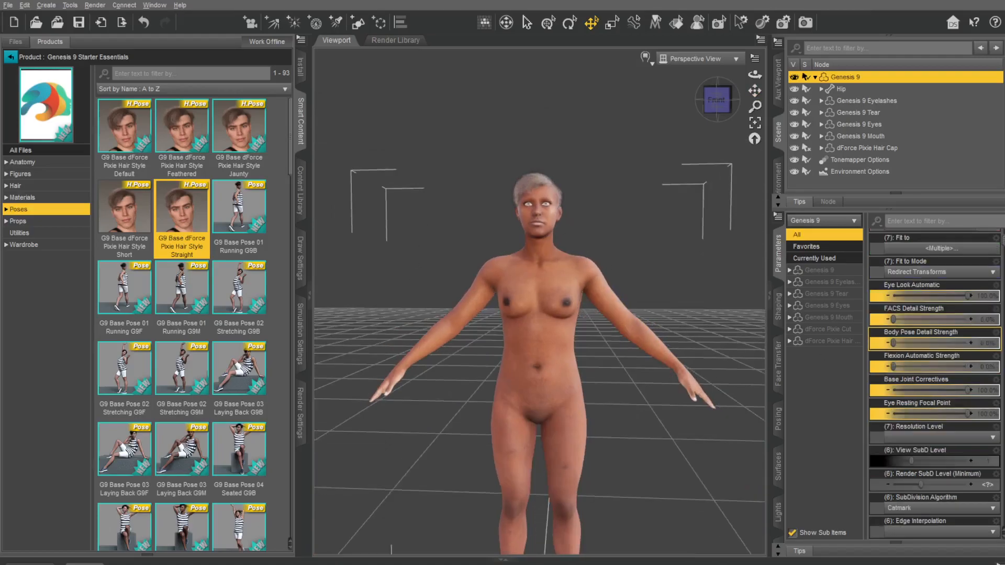
pyautogui.scroll(-5, 231, 272)
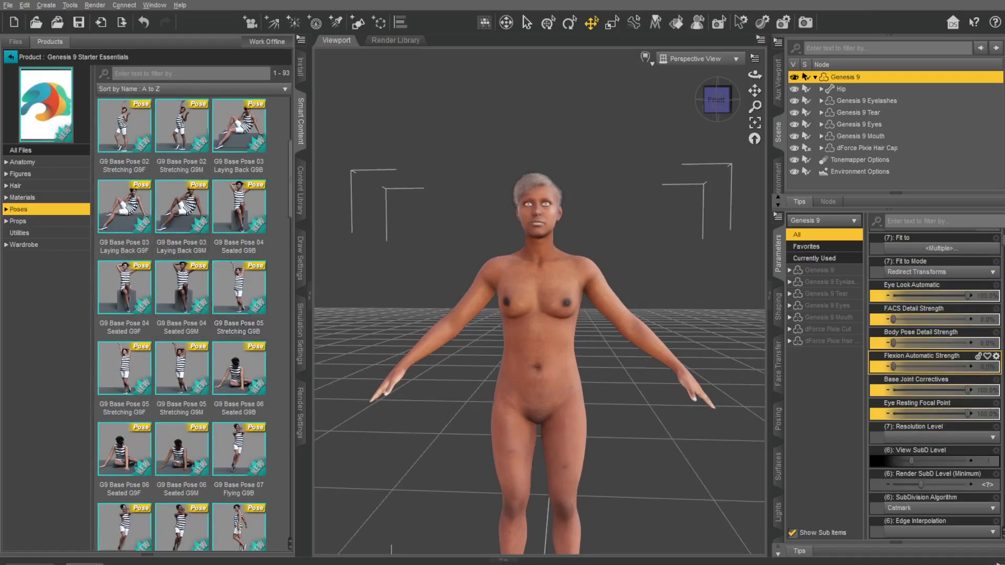
pyautogui.click(249, 202)
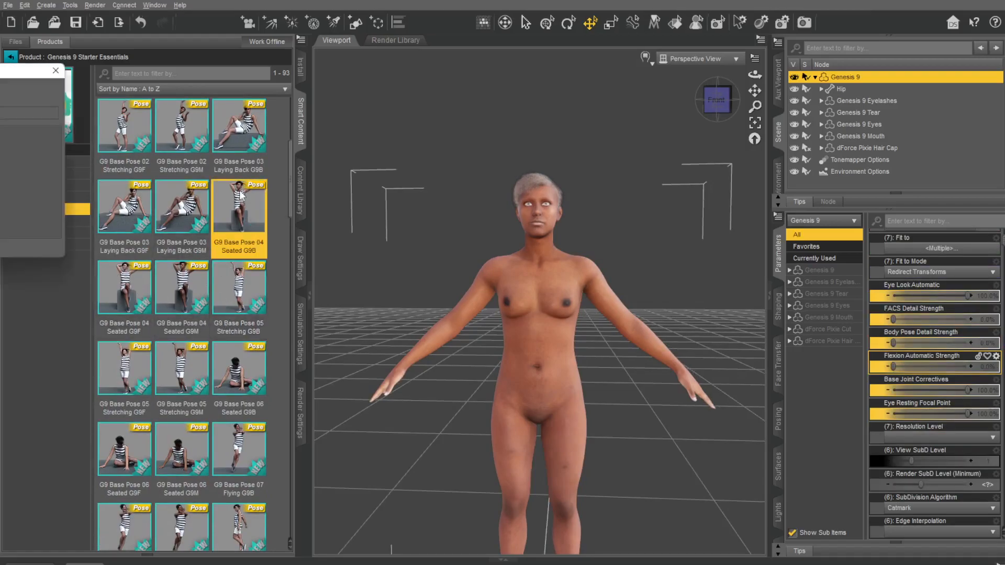
pyautogui.click(350, 227)
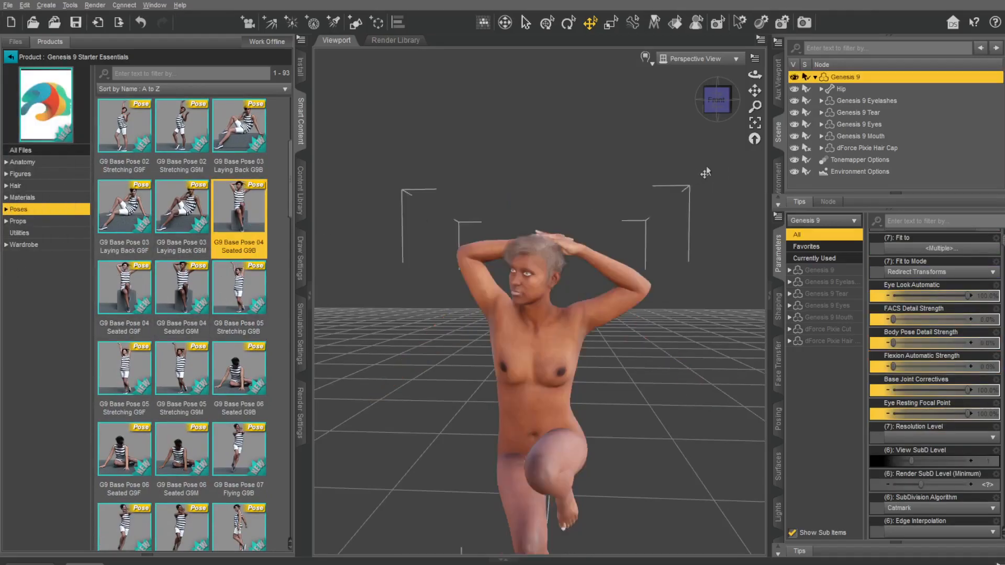
# Step: Apply G9 Base Pose 08 Flying G9M to the Genesis 9 figure and view it from the side
pyautogui.moveTo(755, 92); pyautogui.dragTo(731, 111)
pyautogui.scroll(-1, 193, 417)
pyautogui.scroll(-3, 193, 417)
pyautogui.doubleClick(183, 378)
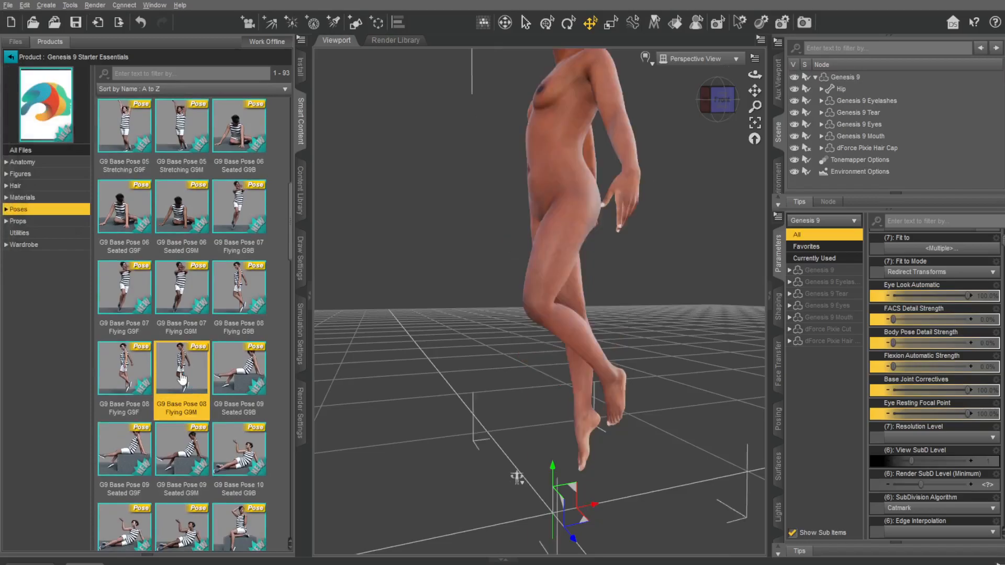
pyautogui.moveTo(707, 101); pyautogui.dragTo(651, 141)
# Step: Find G9 Base Pose 23 Kneeling G9B among the poses and apply it to the figure
pyautogui.scroll(-8, 200, 346)
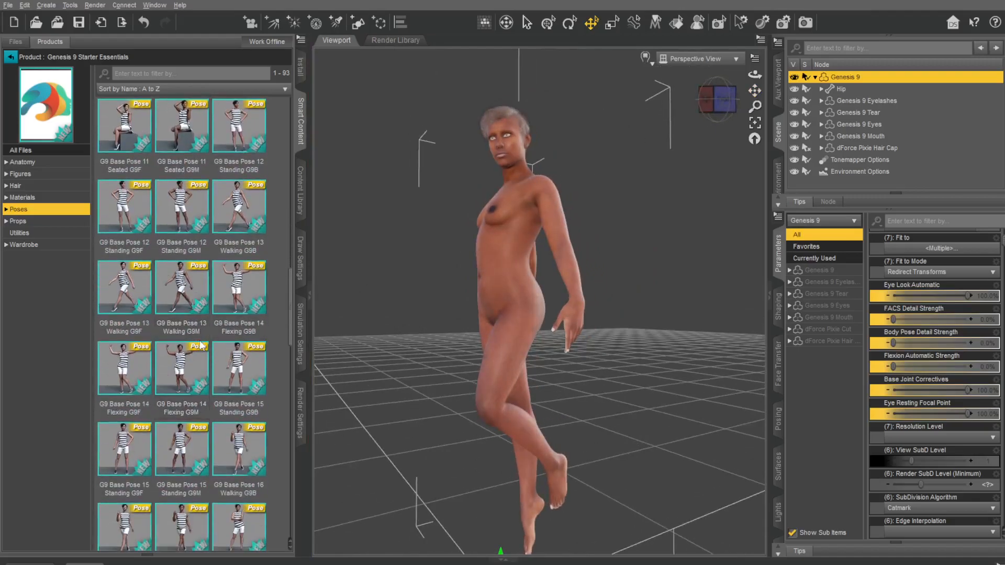
pyautogui.scroll(-8, 201, 345)
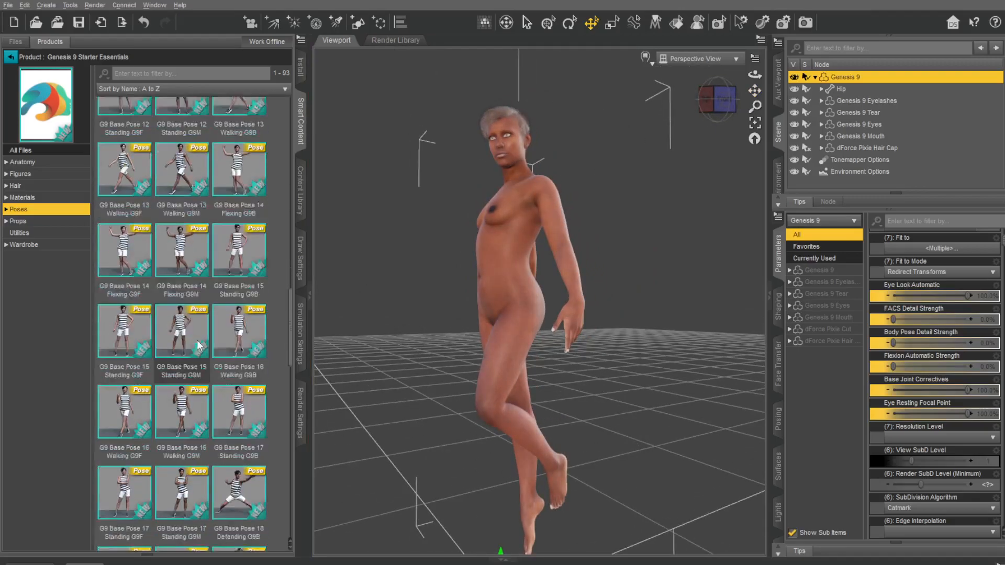
pyautogui.scroll(-2, 197, 341)
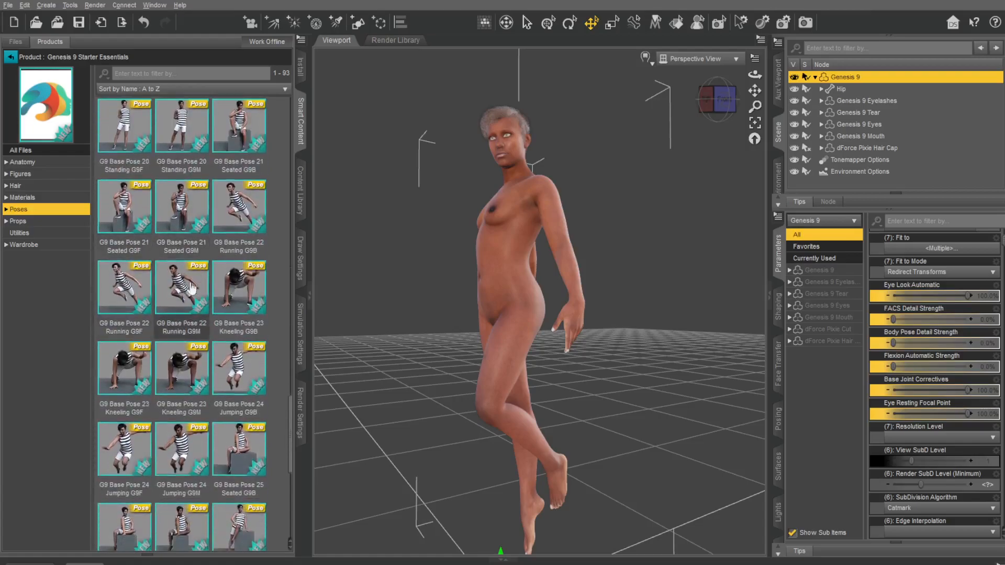
pyautogui.click(237, 281)
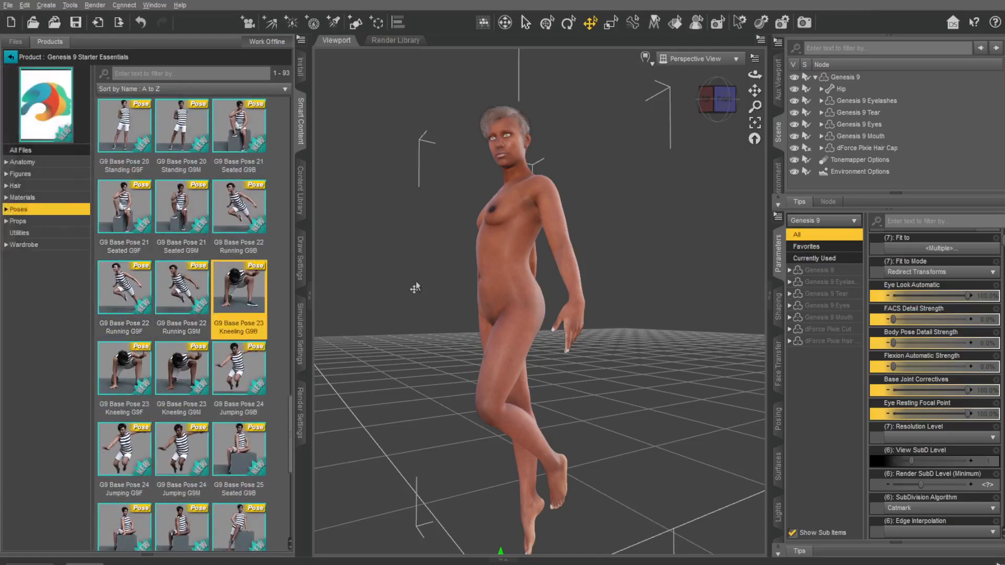
pyautogui.moveTo(722, 99)
pyautogui.mouseDown()
pyautogui.moveTo(775, 72)
pyautogui.moveTo(750, 21)
pyautogui.moveTo(684, 82)
pyautogui.moveTo(780, 85)
pyautogui.moveTo(715, 87)
pyautogui.mouseUp()
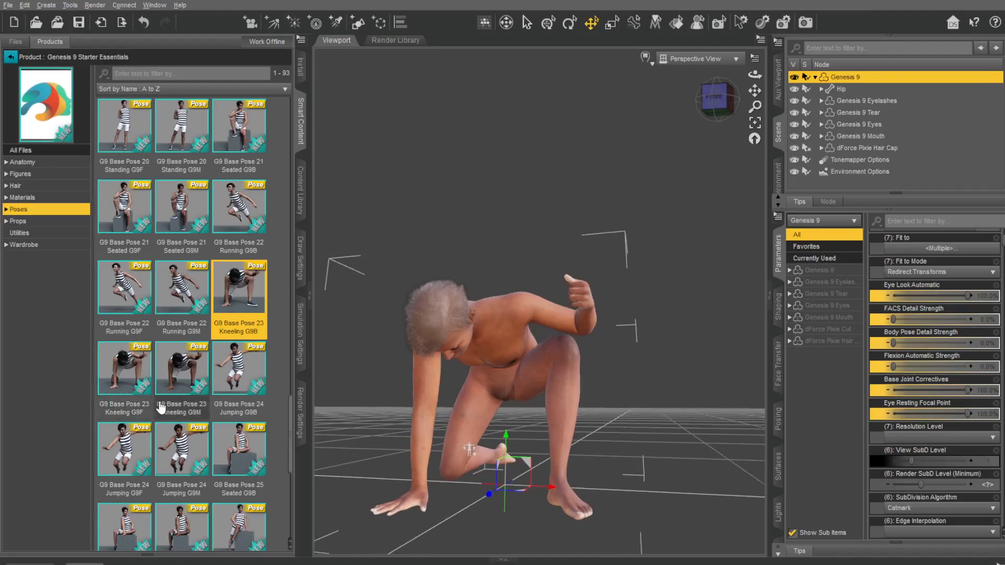
# Step: Apply G9 Base Pose 27 Running G9B to the Genesis 9 figure
pyautogui.scroll(-3, 161, 407)
pyautogui.doubleClick(244, 369)
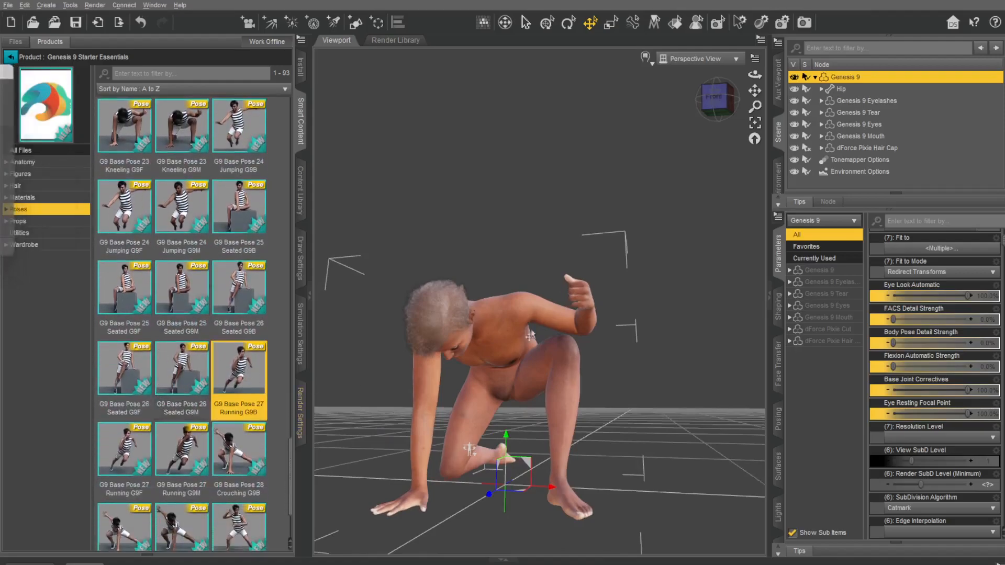
pyautogui.moveTo(717, 100); pyautogui.dragTo(523, 124)
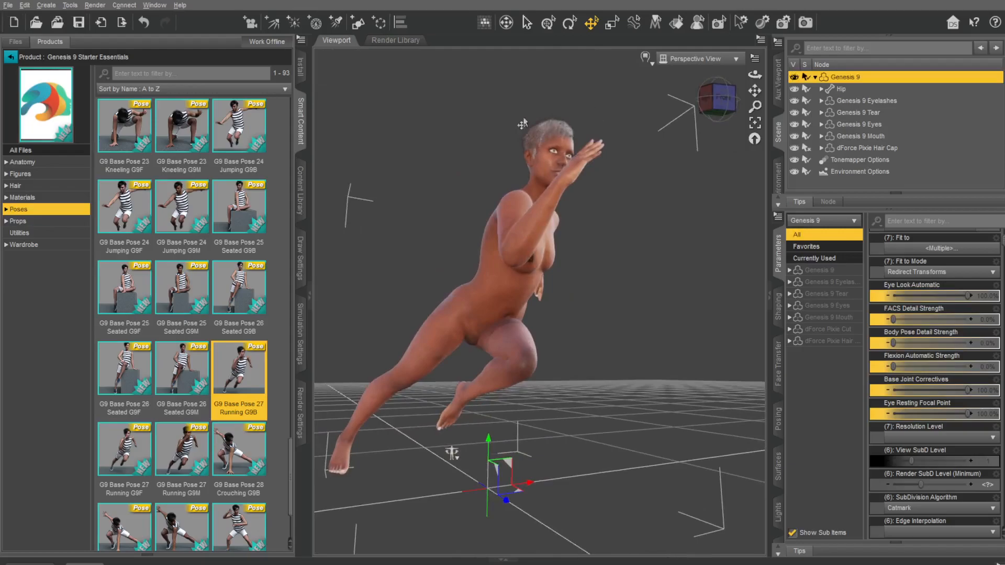
# Step: Dress the figure in the G9 Base Bikini and G9 Base Shirt from the product's wardrobe content
pyautogui.click(20, 222)
pyautogui.click(22, 234)
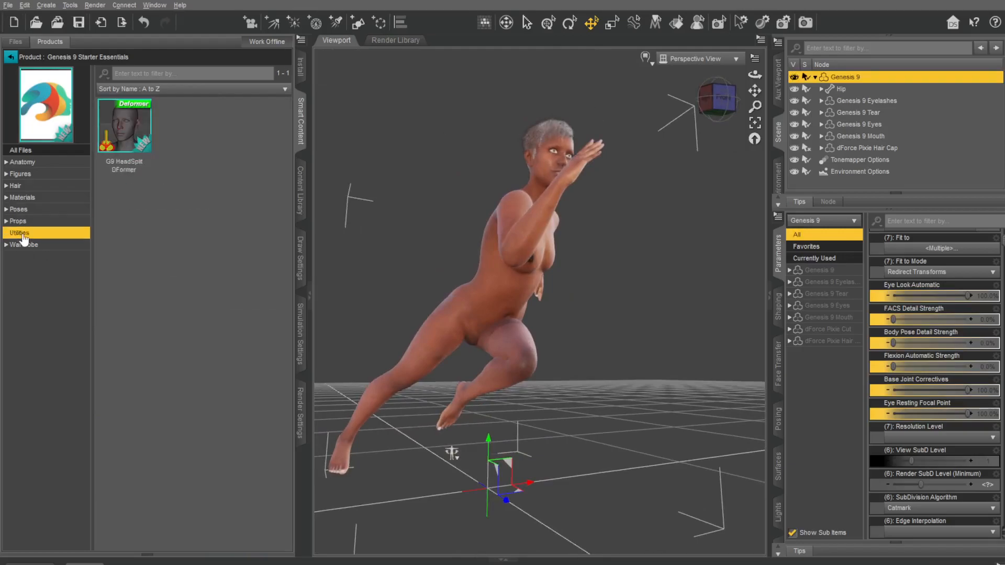
pyautogui.click(25, 247)
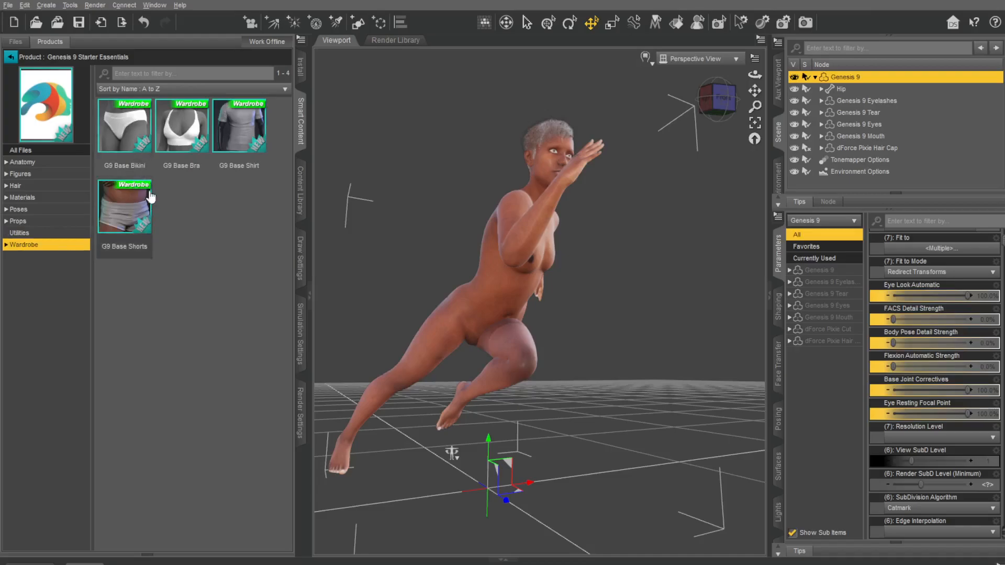
pyautogui.doubleClick(127, 133)
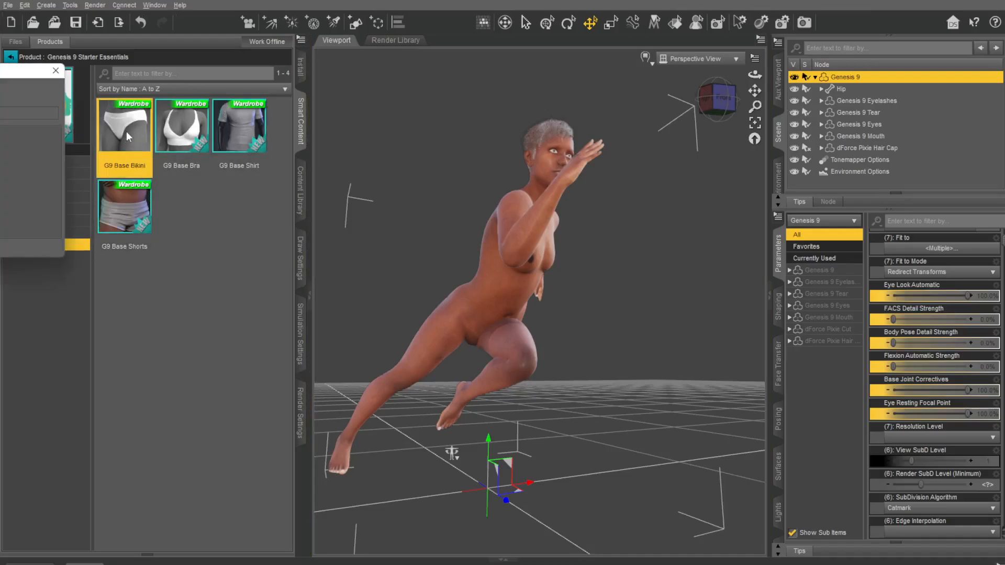
pyautogui.doubleClick(241, 135)
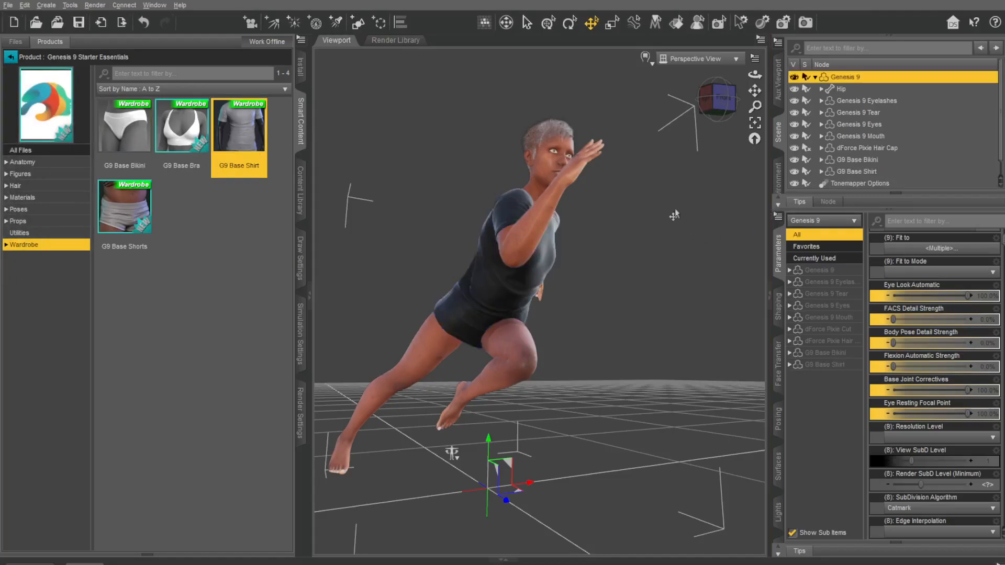
pyautogui.moveTo(727, 104)
pyautogui.mouseDown()
pyautogui.moveTo(686, 104)
pyautogui.moveTo(737, 94)
pyautogui.moveTo(731, 102)
pyautogui.mouseUp()
pyautogui.moveTo(450, 455)
pyautogui.mouseDown(button='middle')
pyautogui.moveTo(460, 446)
pyautogui.moveTo(550, 459)
pyautogui.moveTo(545, 442)
pyautogui.moveTo(462, 442)
pyautogui.mouseUp(button='middle')
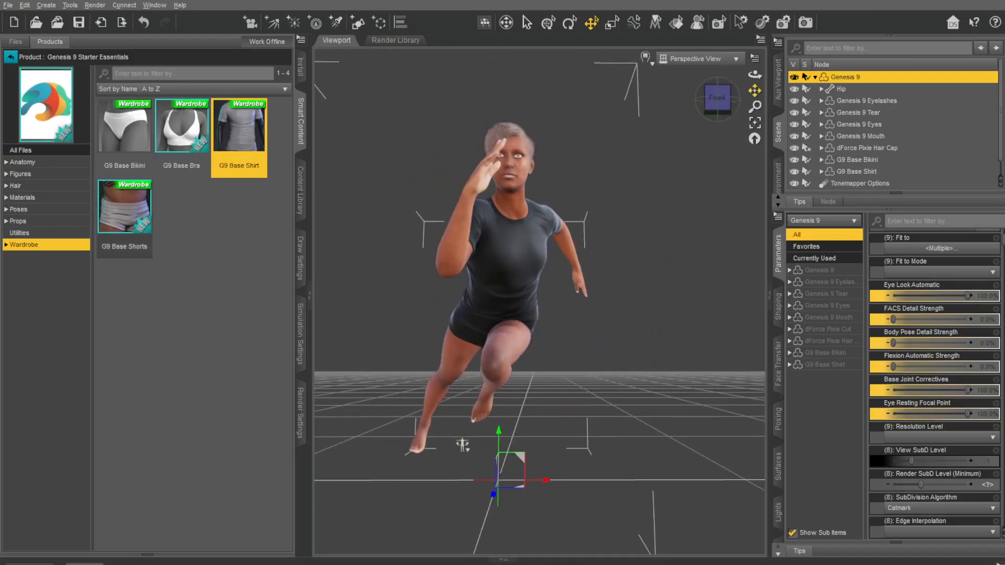
# Step: Load the G9 HeadSplit DFormer utility onto Genesis 9, applying it to all fitted items
pyautogui.click(31, 234)
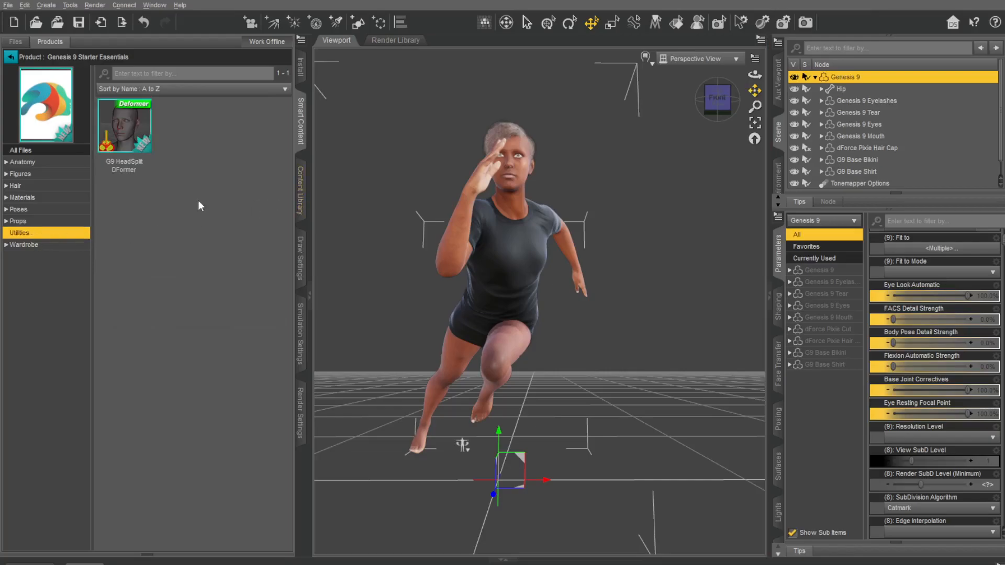
pyautogui.moveTo(121, 134)
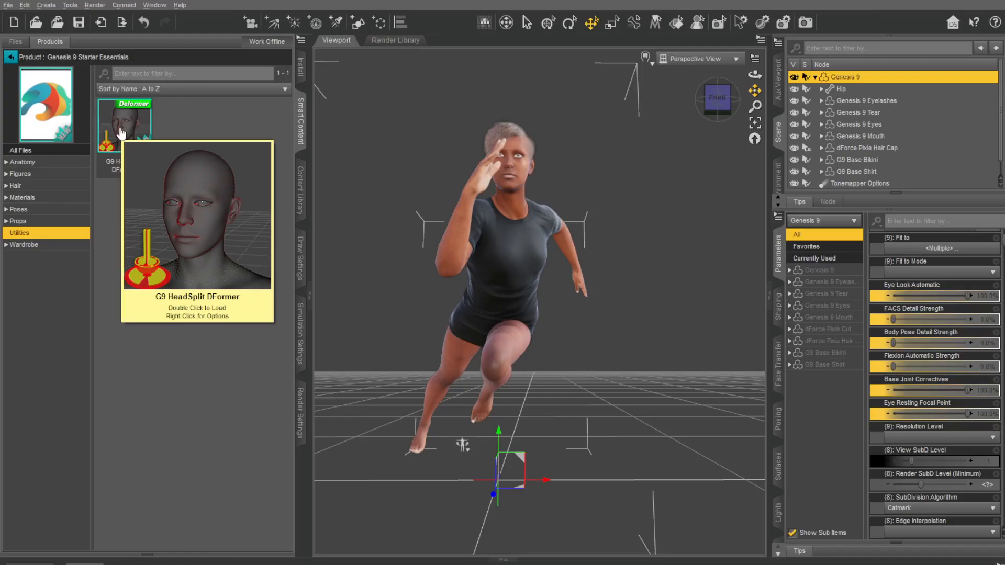
pyautogui.doubleClick(121, 134)
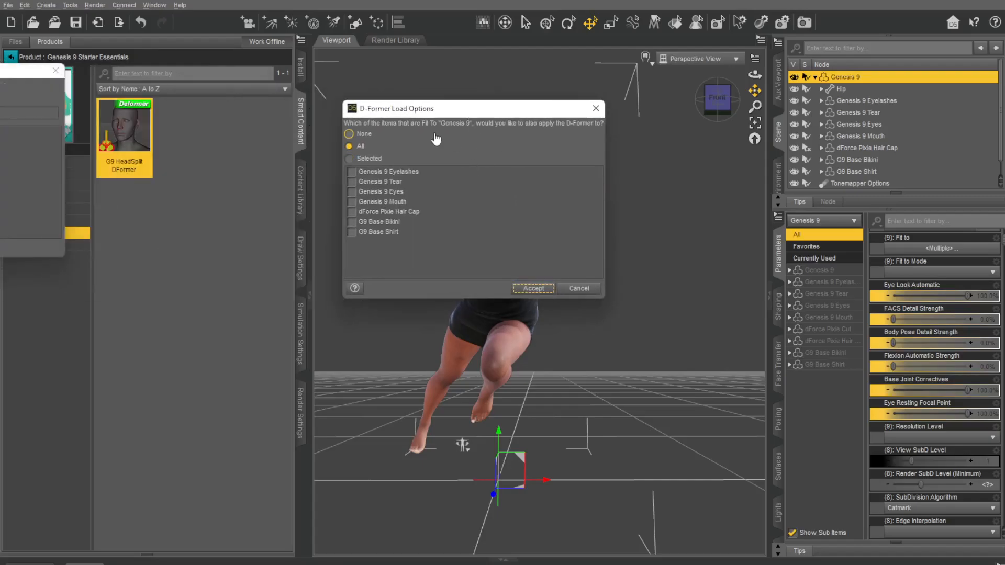
pyautogui.click(486, 147)
pyautogui.click(576, 288)
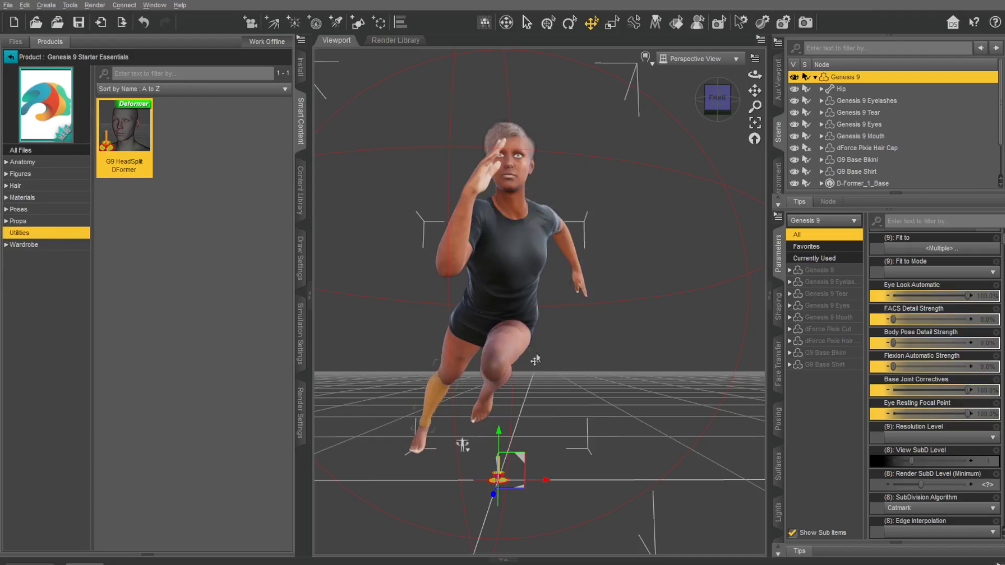
pyautogui.click(48, 6)
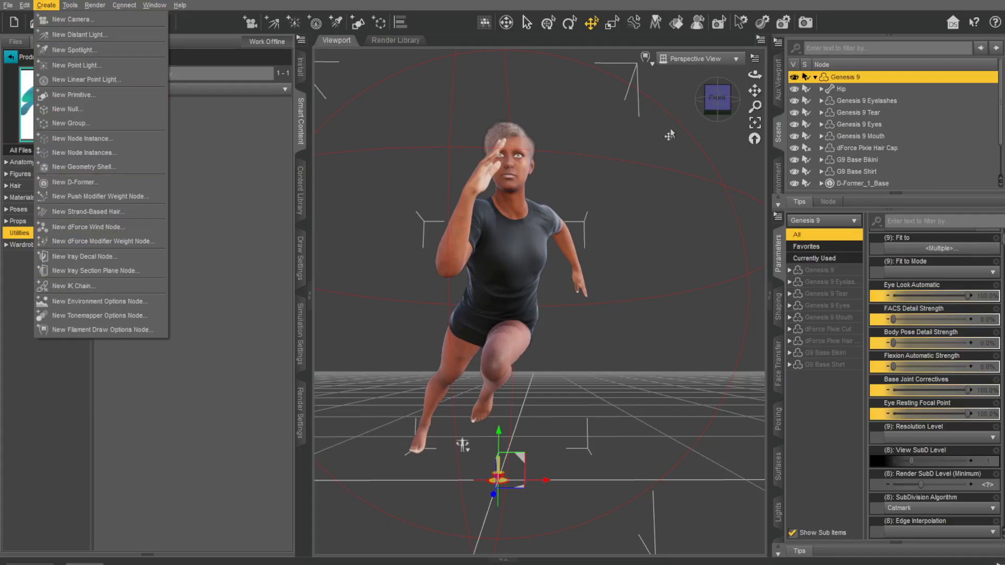
pyautogui.click(163, 366)
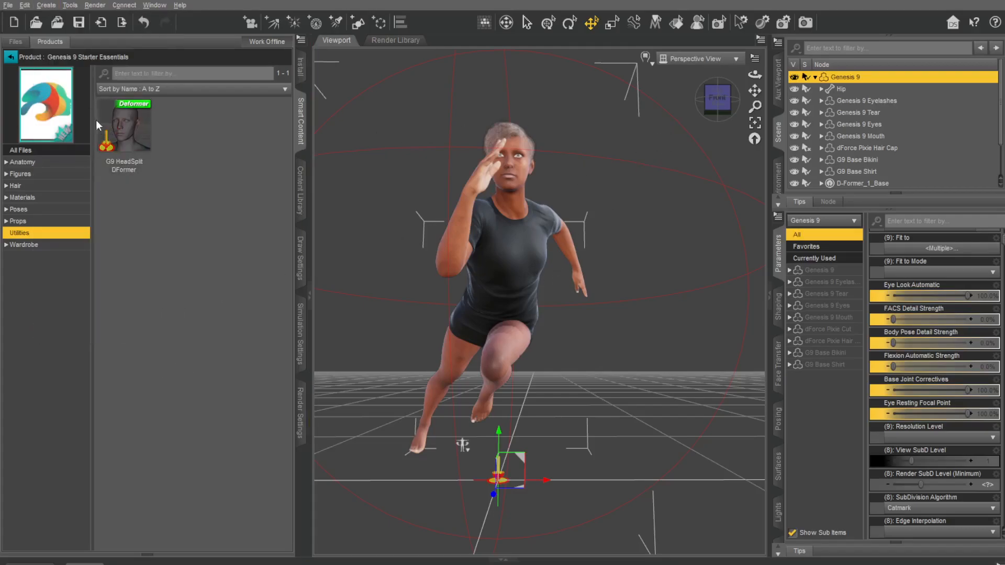
pyautogui.click(21, 201)
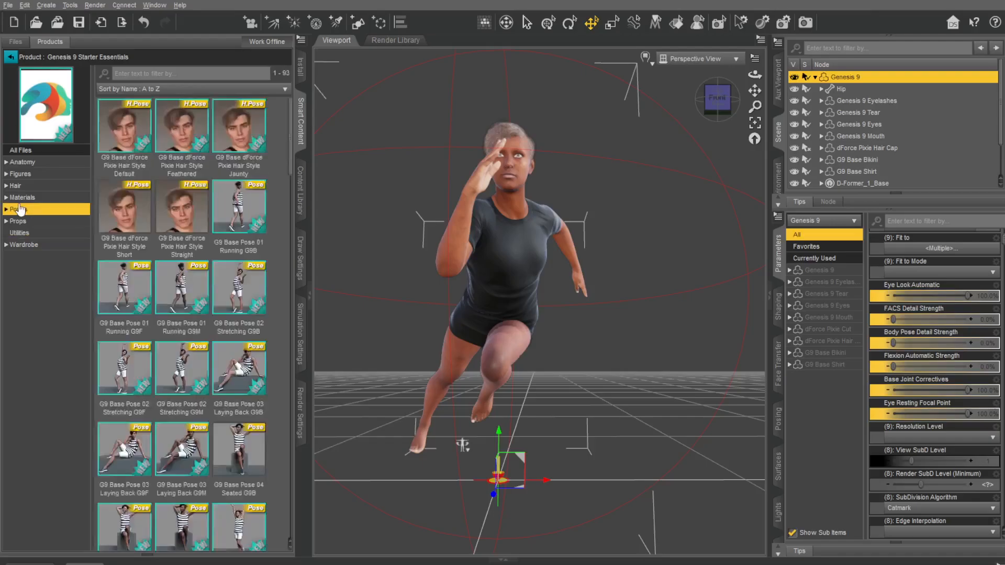
pyautogui.click(16, 185)
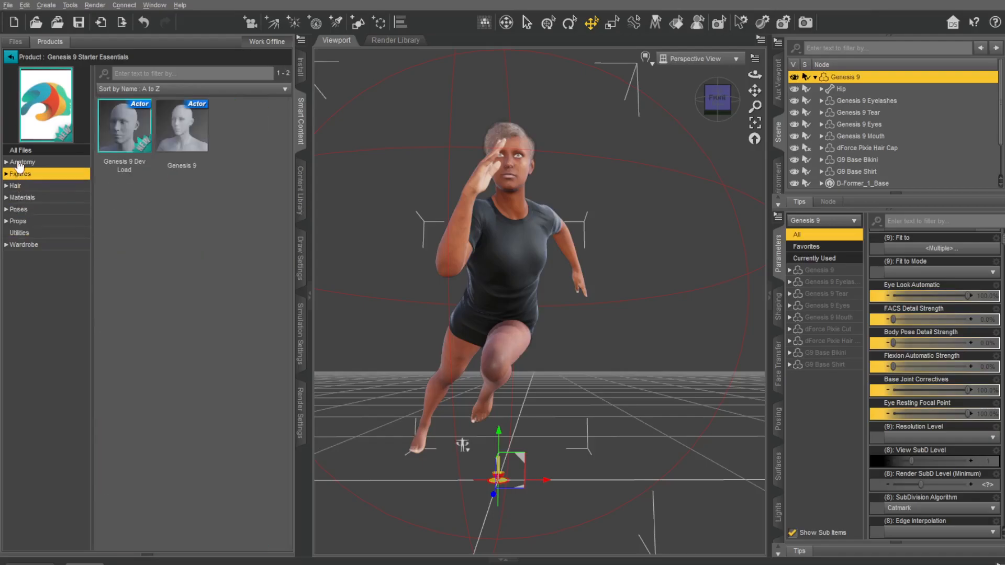
pyautogui.click(21, 162)
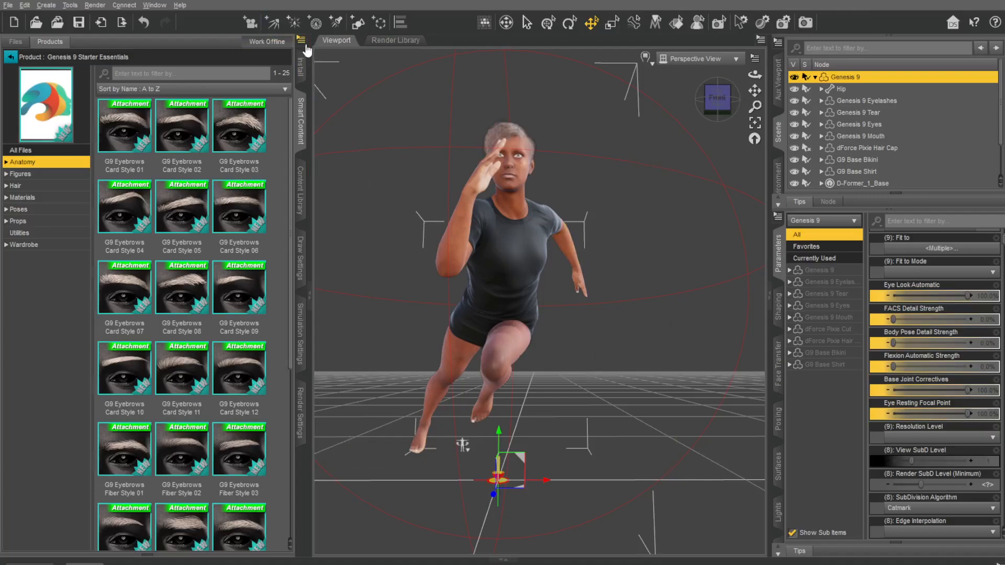
# Step: Collapse the content browser and set the figure's Base Feminine shaping morph from the People group to 100%
pyautogui.click(310, 304)
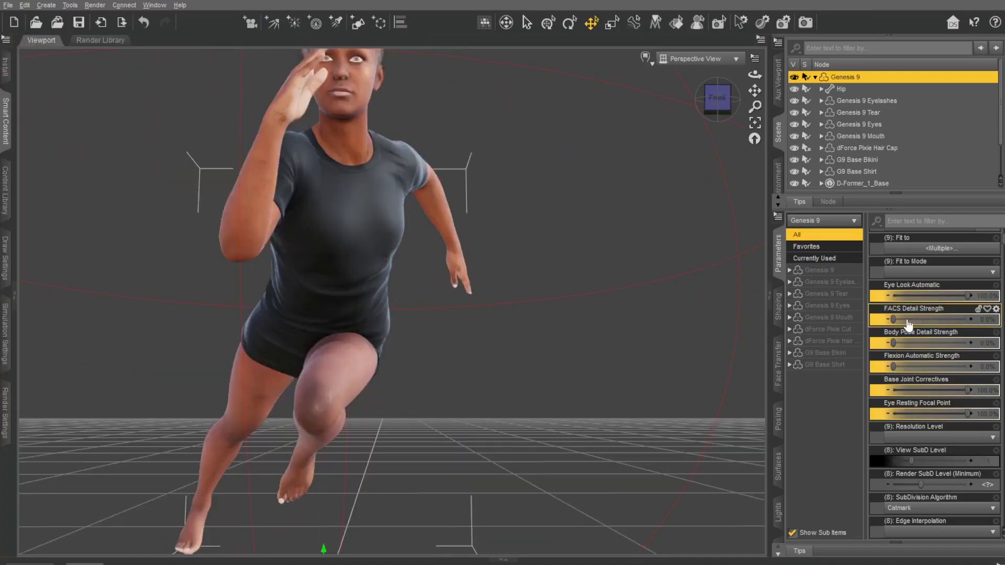
pyautogui.click(779, 308)
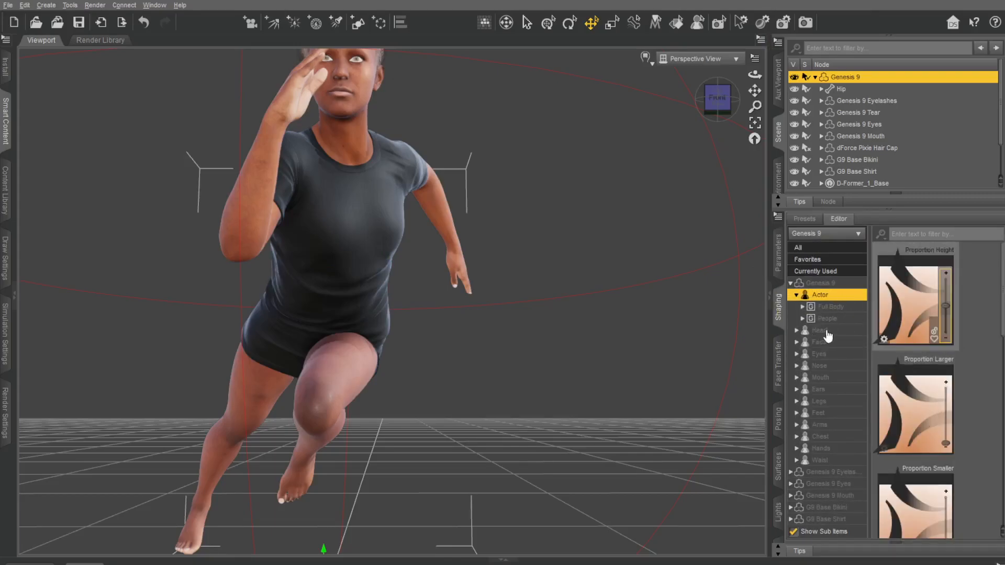
pyautogui.click(828, 318)
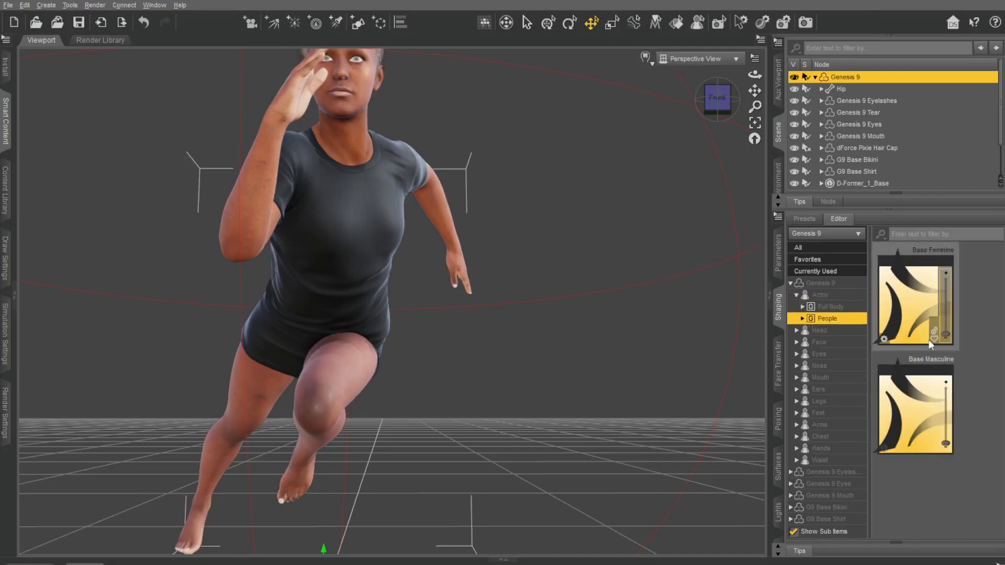
pyautogui.moveTo(944, 334); pyautogui.dragTo(944, 331)
pyautogui.moveTo(951, 339); pyautogui.dragTo(972, 333)
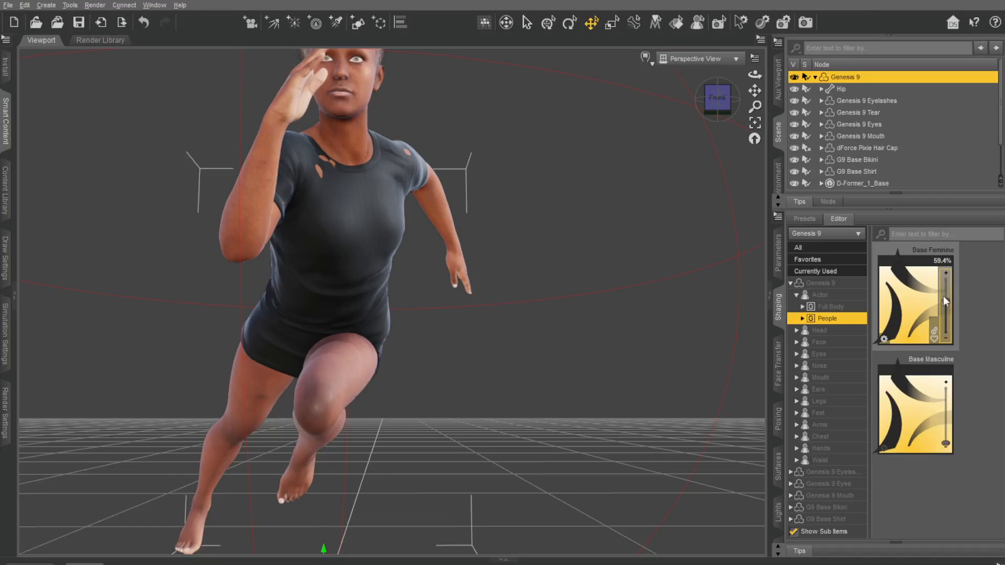
pyautogui.click(948, 280)
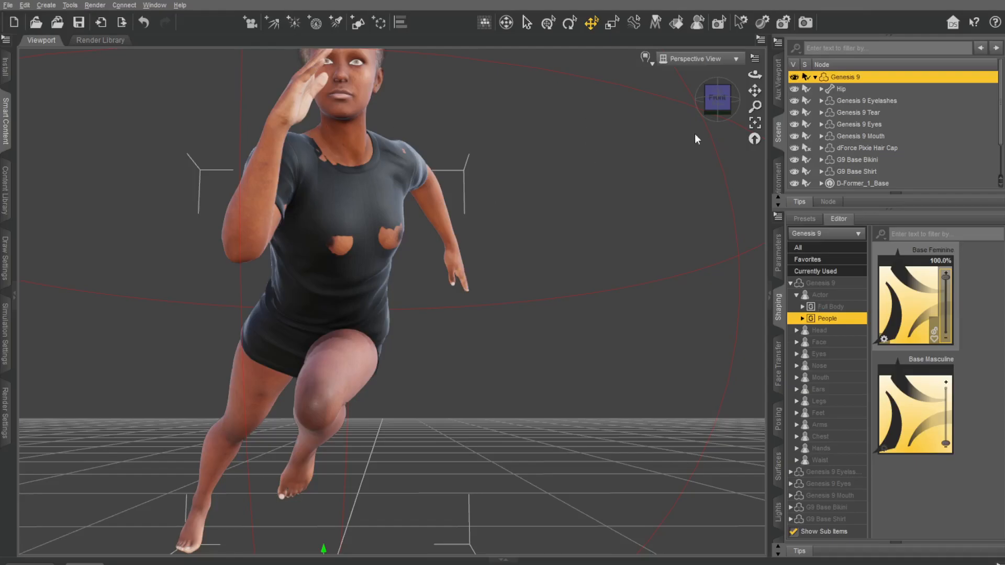
# Step: View the figure from its side and look through the Head, Face and Eyes shaping morphs of Genesis 9
pyautogui.moveTo(717, 98); pyautogui.dragTo(629, 108)
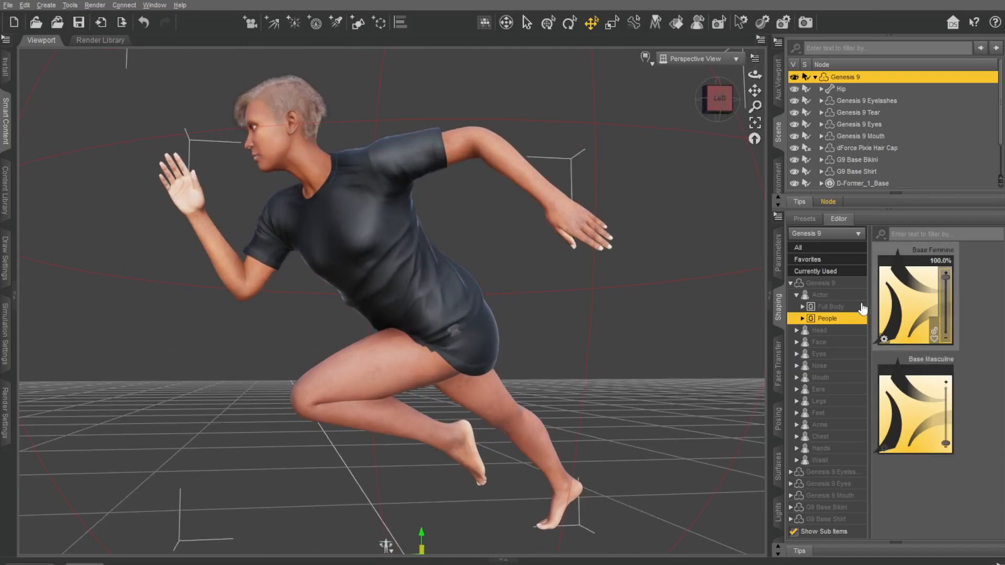
pyautogui.click(820, 331)
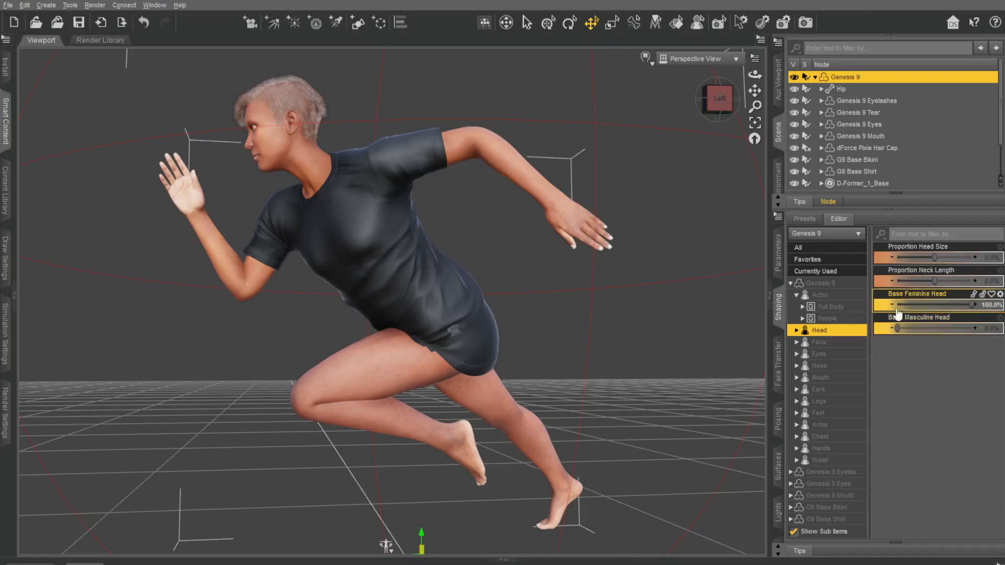
pyautogui.click(828, 343)
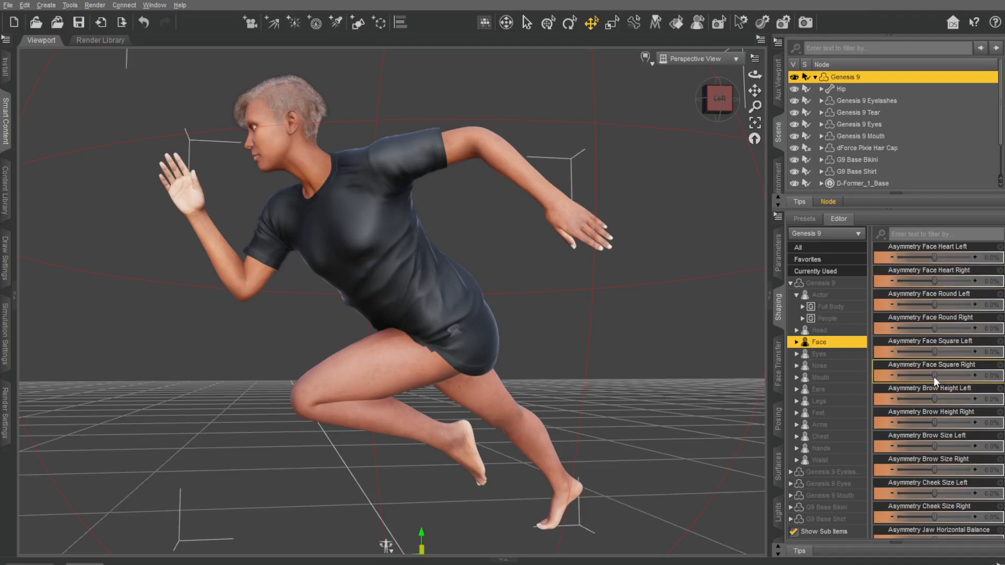
pyautogui.click(820, 355)
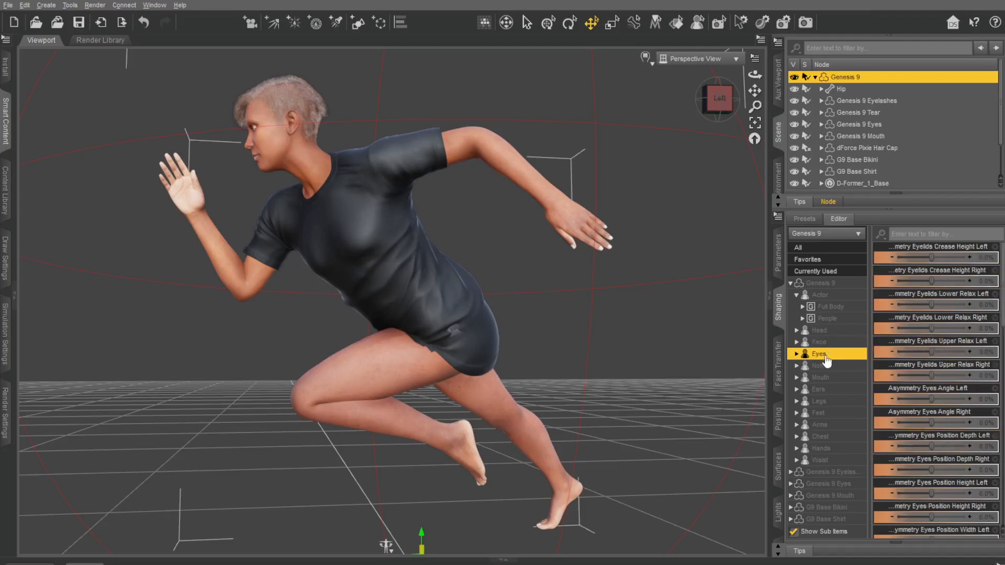
# Step: Set the right Eyelids Crease Height asymmetry morph to 36.8% and the left Eyelids Lower Relax asymmetry morph to 88.0%
pyautogui.click(718, 99)
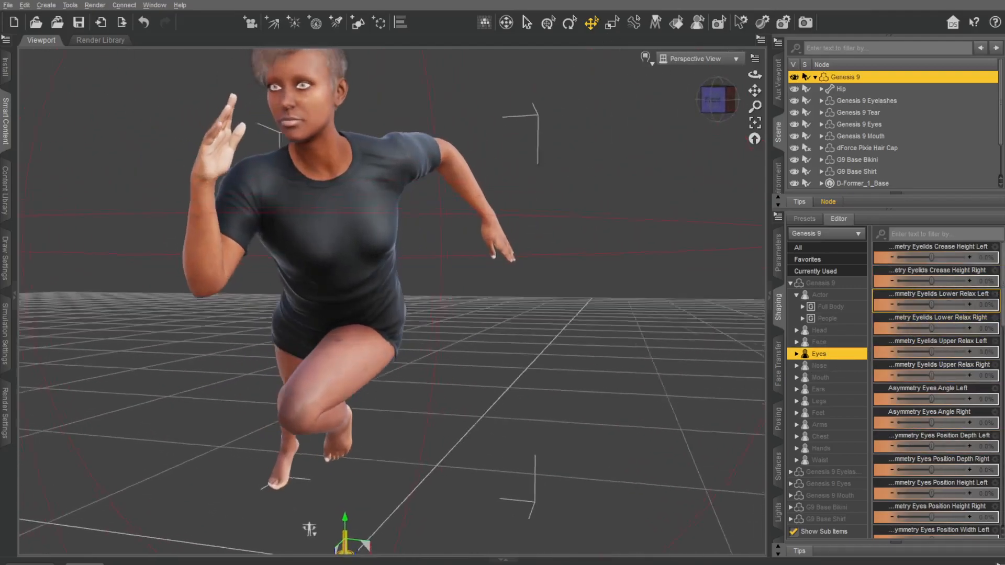
pyautogui.moveTo(750, 93); pyautogui.dragTo(776, 170)
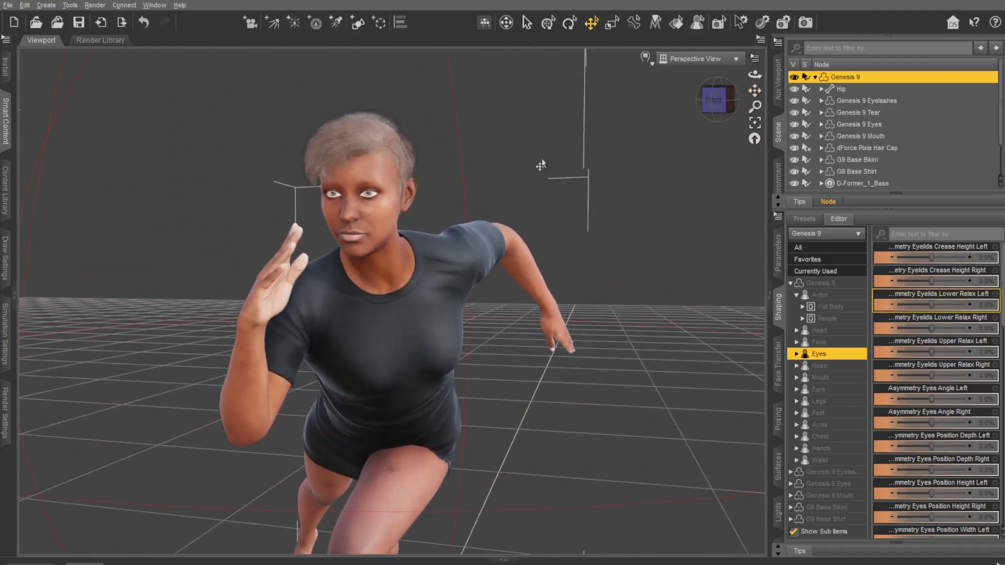
pyautogui.scroll(2, 541, 167)
pyautogui.click(721, 99)
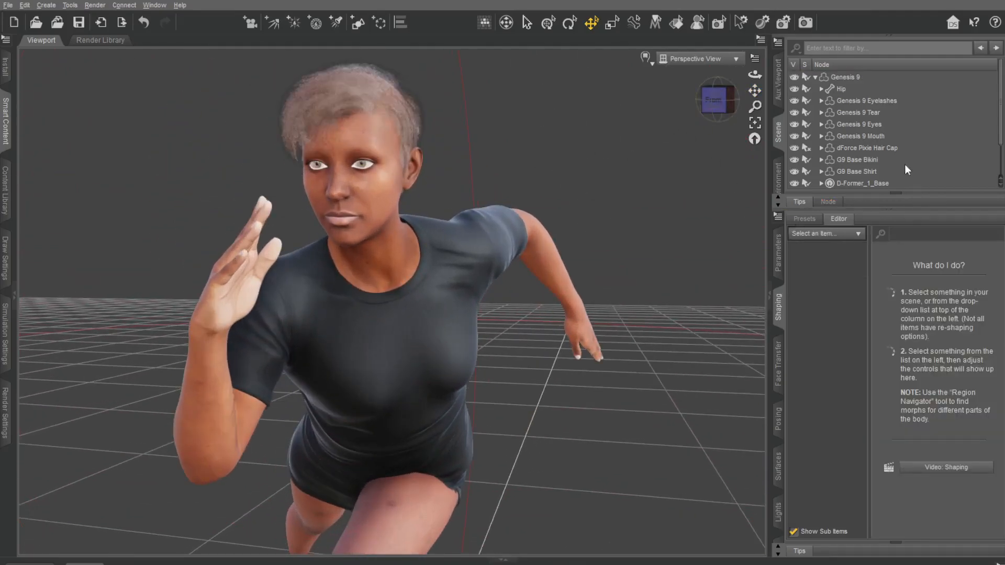
pyautogui.click(844, 77)
pyautogui.moveTo(934, 282); pyautogui.dragTo(947, 283)
pyautogui.scroll(-1, 905, 441)
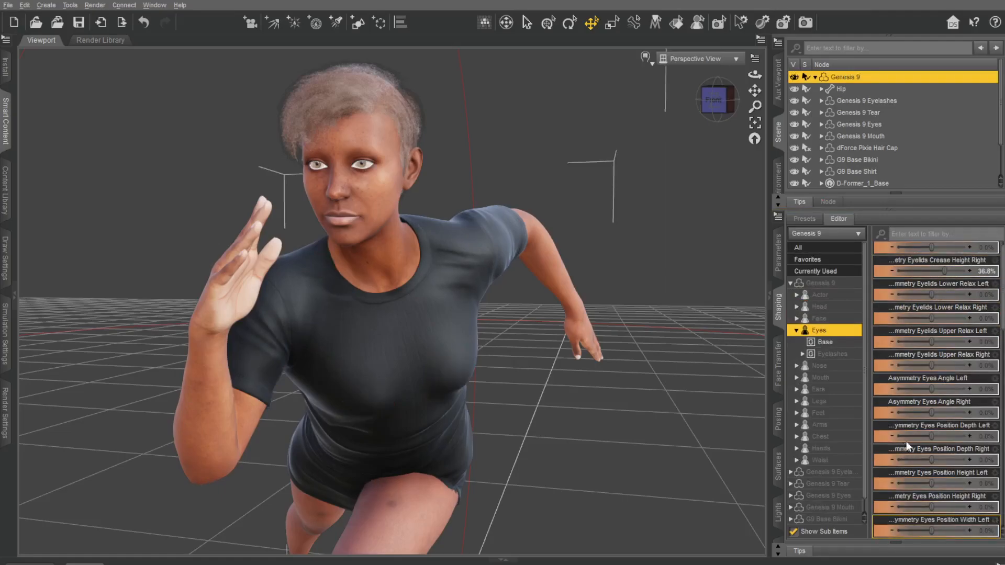
pyautogui.moveTo(930, 290); pyautogui.dragTo(962, 290)
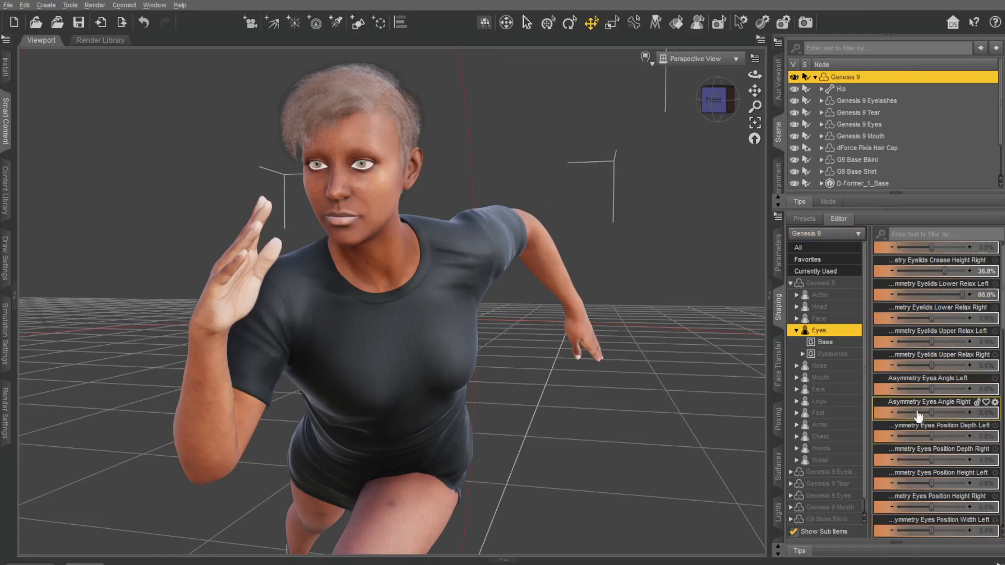
# Step: Look through the remaining eye and eyelash shaping morphs, as well as those for the nose and mouth
pyautogui.scroll(-3, 929, 395)
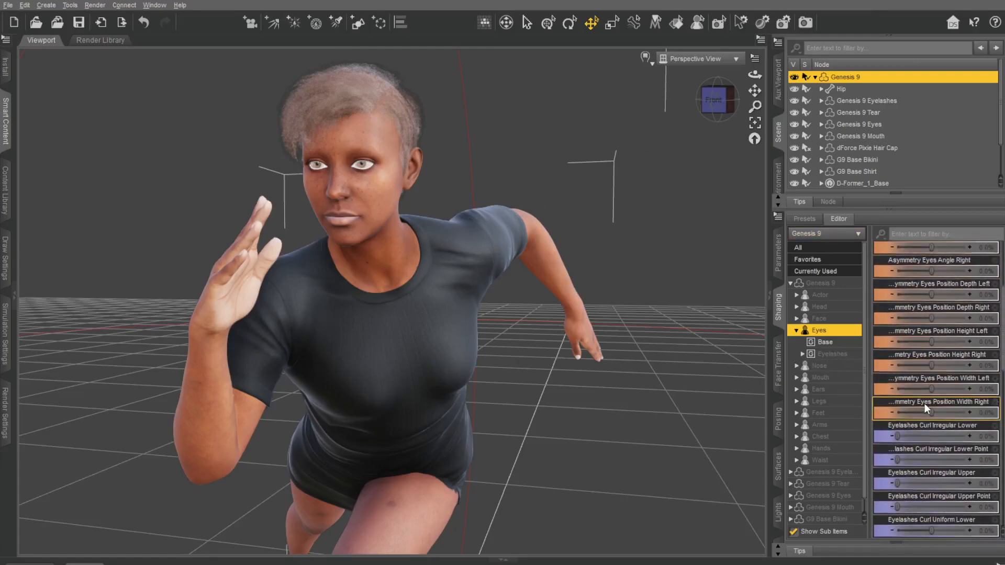
pyautogui.scroll(-2, 925, 405)
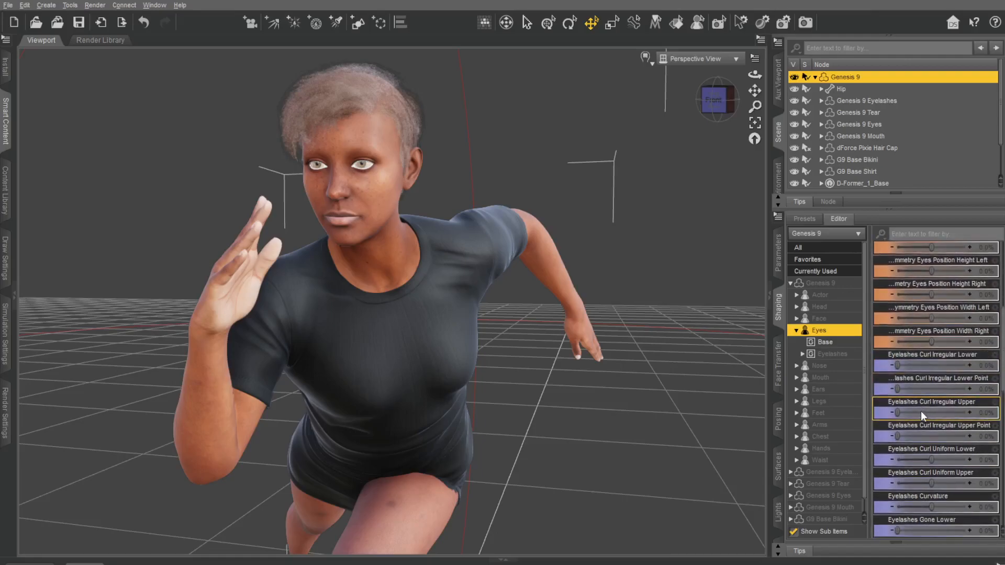
pyautogui.scroll(-6, 931, 401)
pyautogui.scroll(-3, 930, 401)
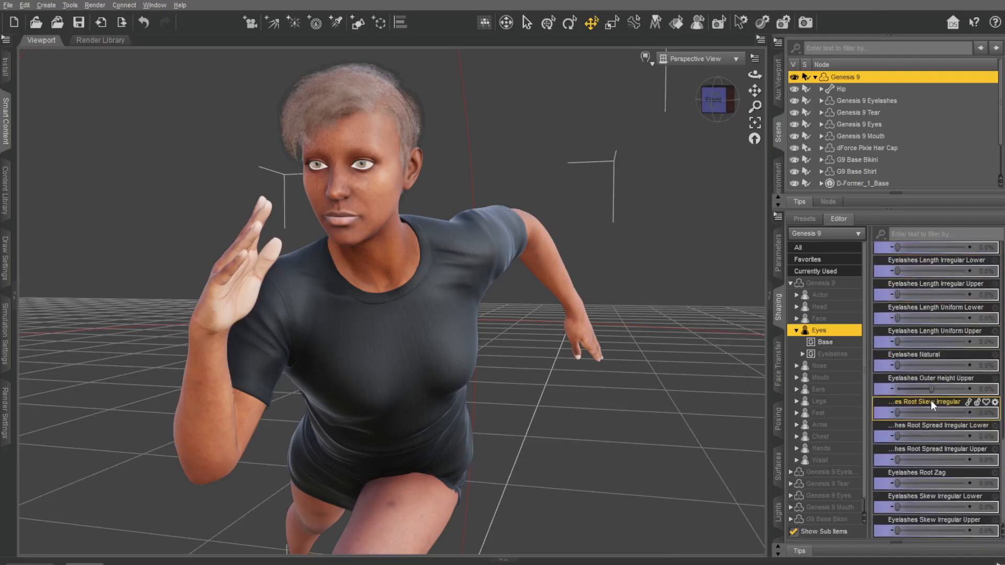
pyautogui.click(832, 369)
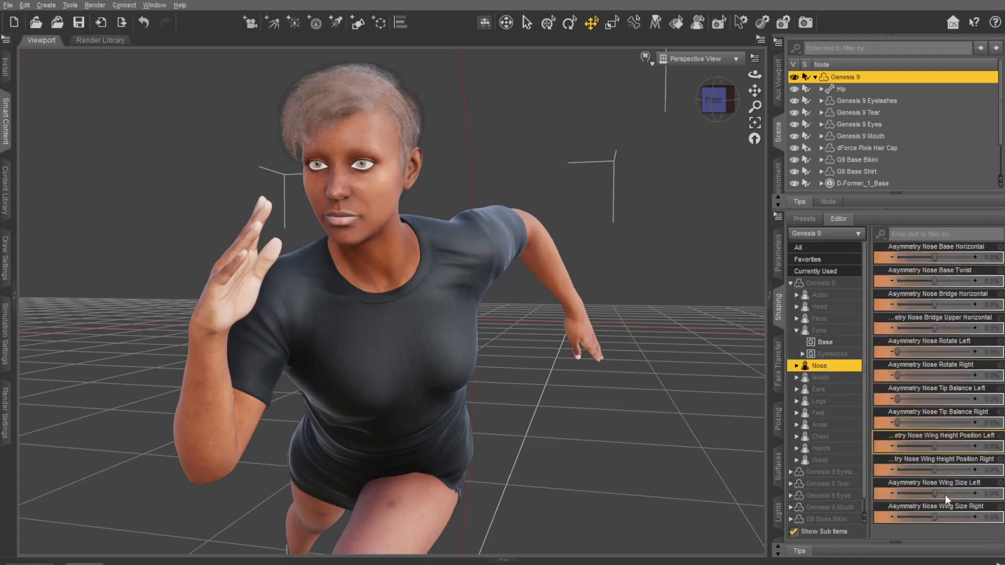
pyautogui.click(829, 378)
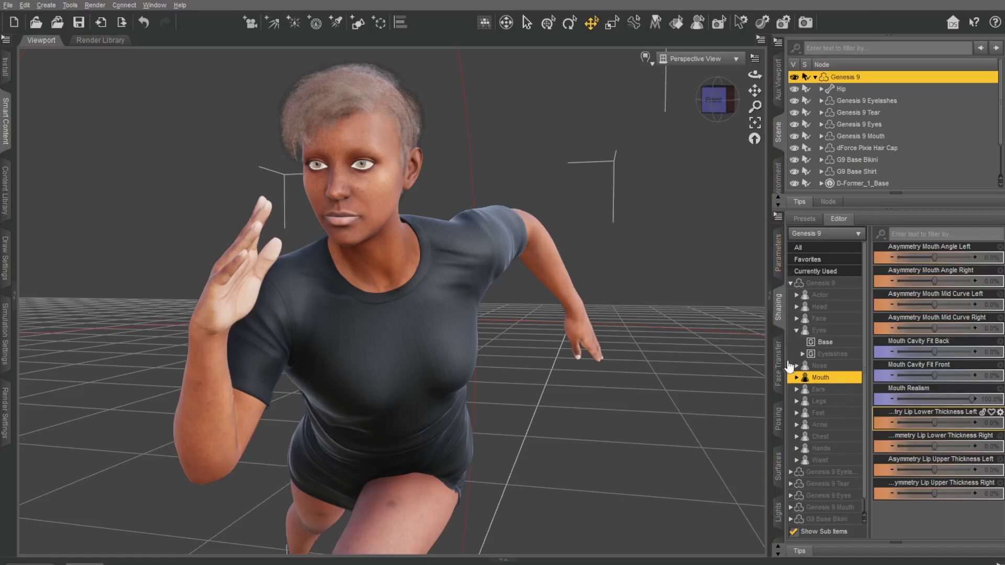
# Step: Examine the posing controls of the whole Genesis 9 figure, including arms, feet, toes, fingers and brows
pyautogui.click(778, 419)
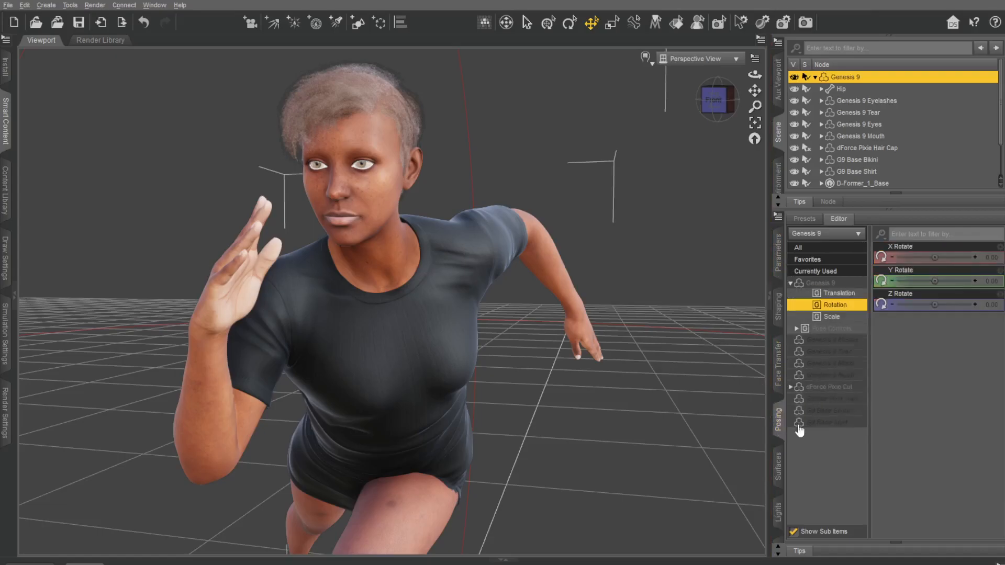
pyautogui.click(820, 284)
pyautogui.scroll(-3, 932, 408)
pyautogui.scroll(-2, 932, 409)
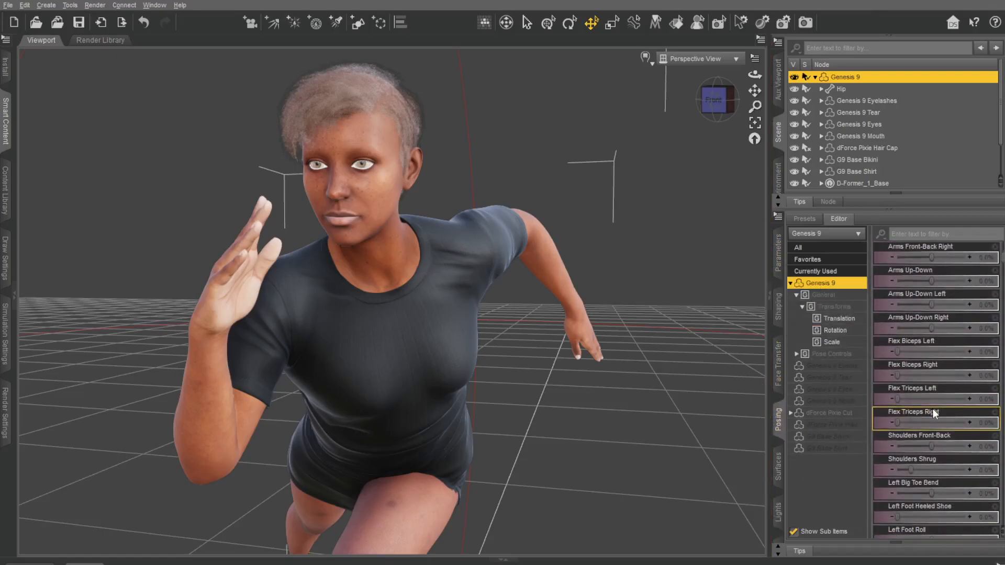
pyautogui.scroll(-2, 926, 403)
pyautogui.scroll(-6, 928, 397)
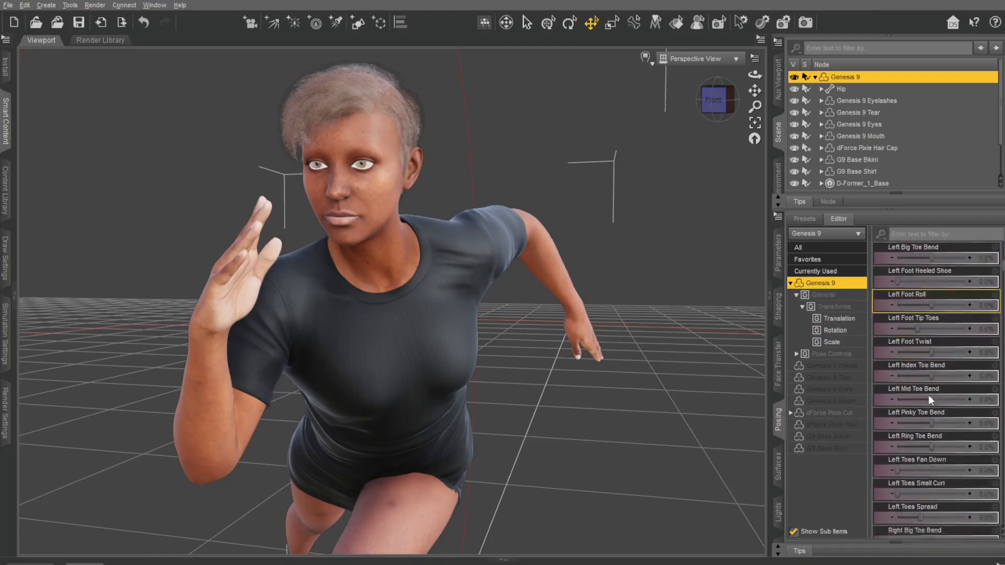
pyautogui.scroll(-8, 915, 386)
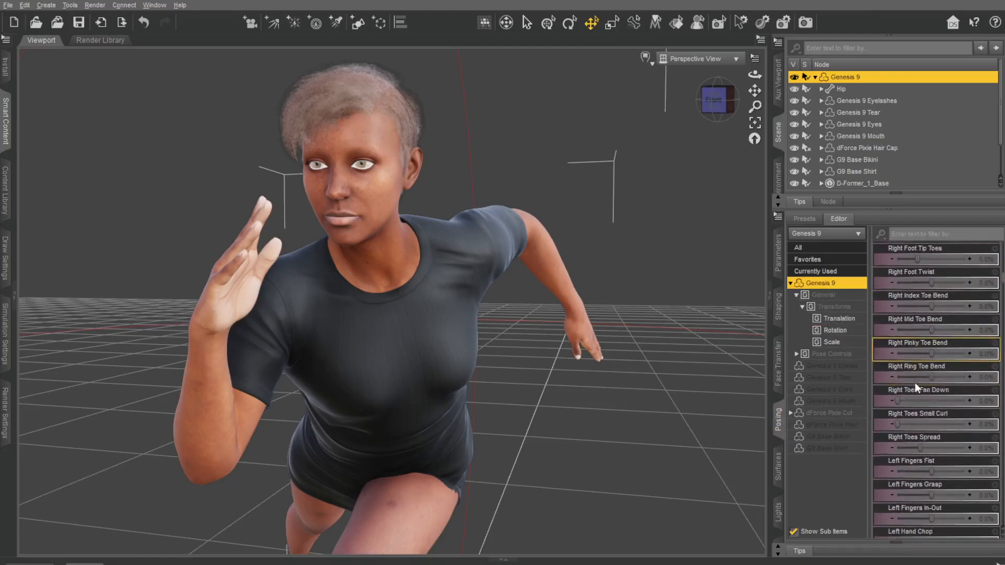
pyautogui.scroll(-10, 915, 386)
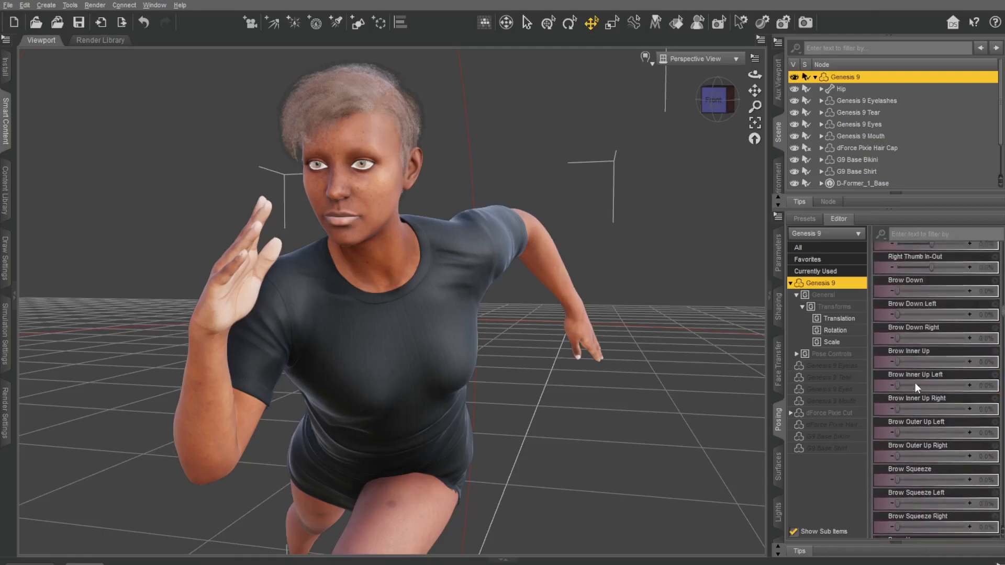
pyautogui.scroll(4, 915, 382)
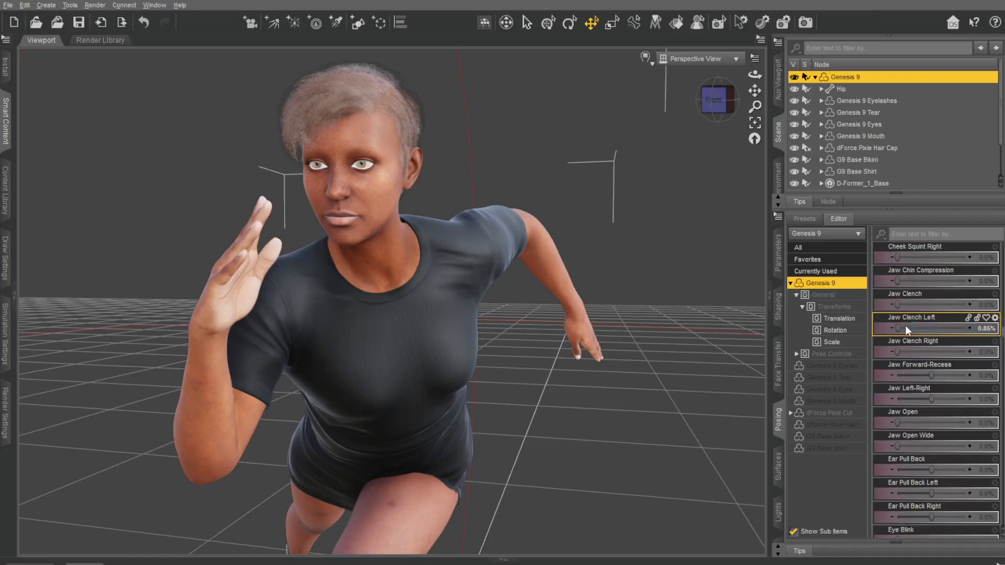
# Step: Nudge the Jaw Clench Left pose control to 0.85% and look through the eye, eyelid and mouth pose controls
pyautogui.moveTo(900, 330); pyautogui.dragTo(906, 326)
pyautogui.scroll(-10, 947, 415)
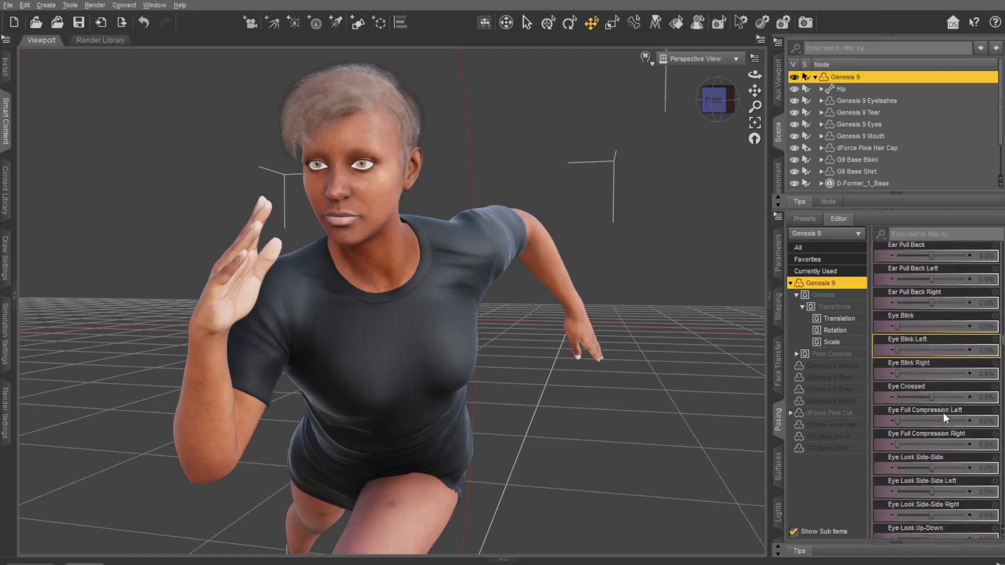
pyautogui.scroll(-3, 928, 424)
pyautogui.scroll(-15, 929, 424)
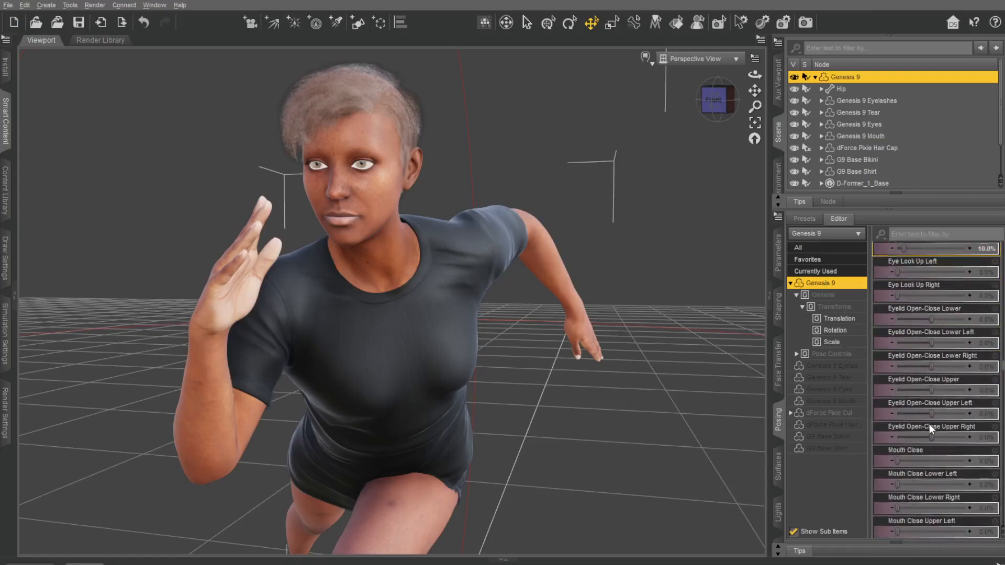
pyautogui.scroll(-12, 928, 424)
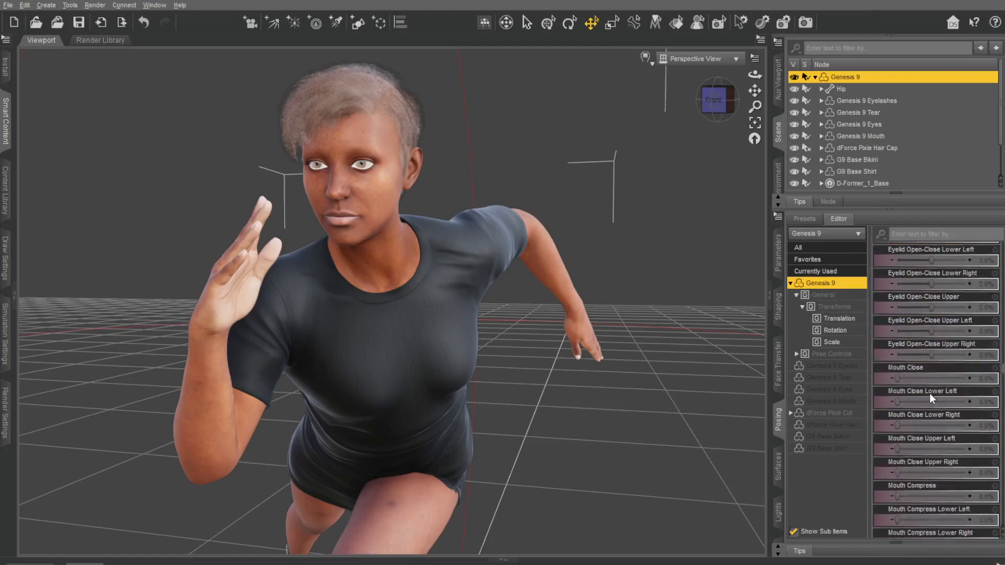
pyautogui.scroll(-15, 931, 400)
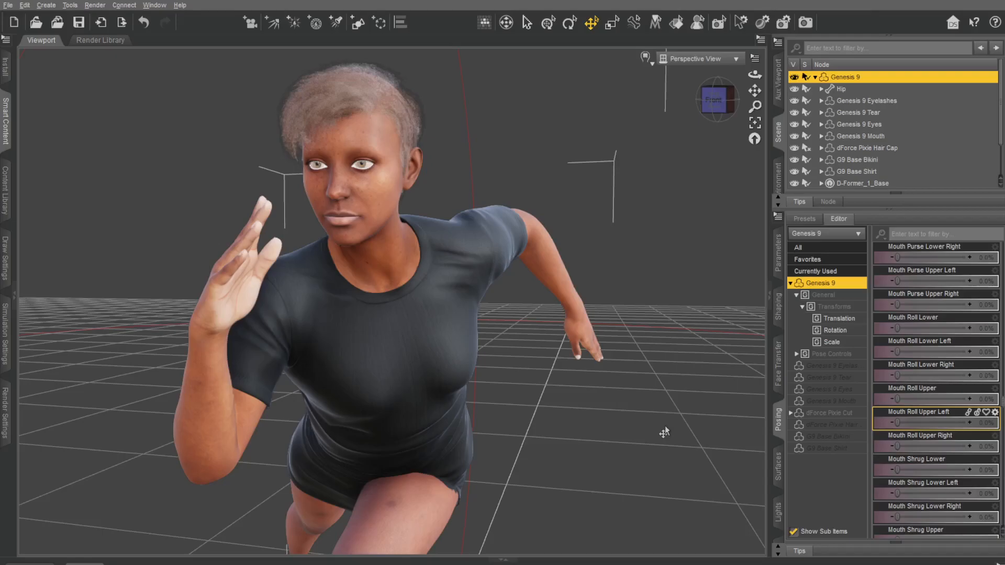
pyautogui.click(714, 103)
pyautogui.moveTo(714, 104)
pyautogui.mouseDown()
pyautogui.moveTo(801, 98)
pyautogui.moveTo(716, 106)
pyautogui.mouseUp()
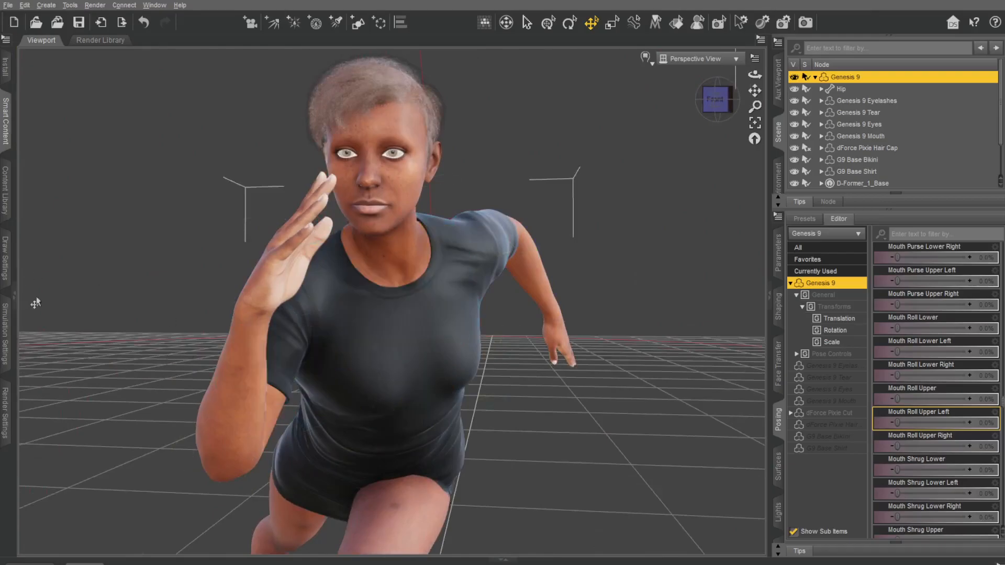
# Step: Reopen the content browser and look through the Genesis 9 Starter Essentials materials, including the skin, mouth and sclera presets
pyautogui.click(15, 297)
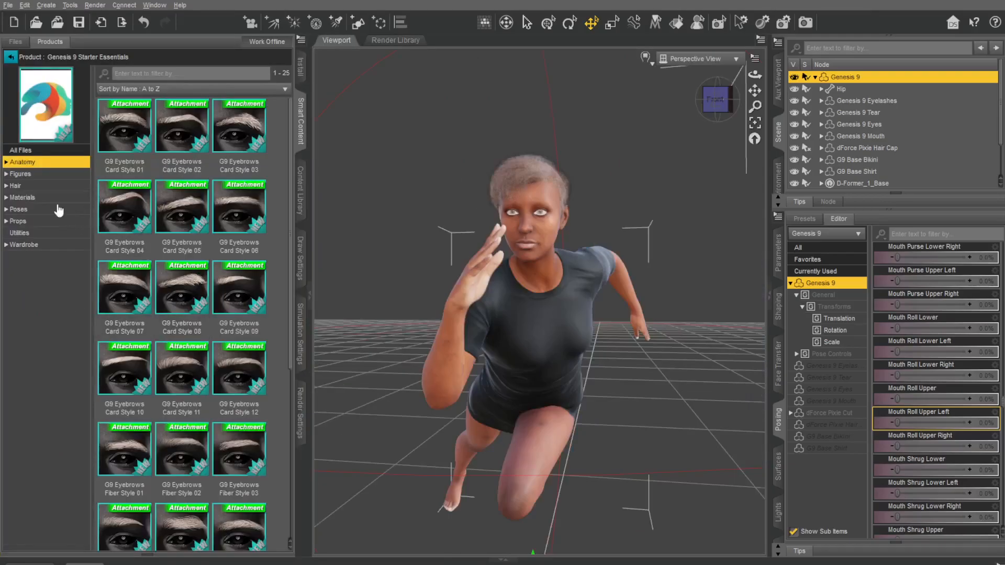
pyautogui.click(35, 175)
pyautogui.click(23, 199)
pyautogui.scroll(-5, 271, 492)
pyautogui.scroll(-12, 271, 493)
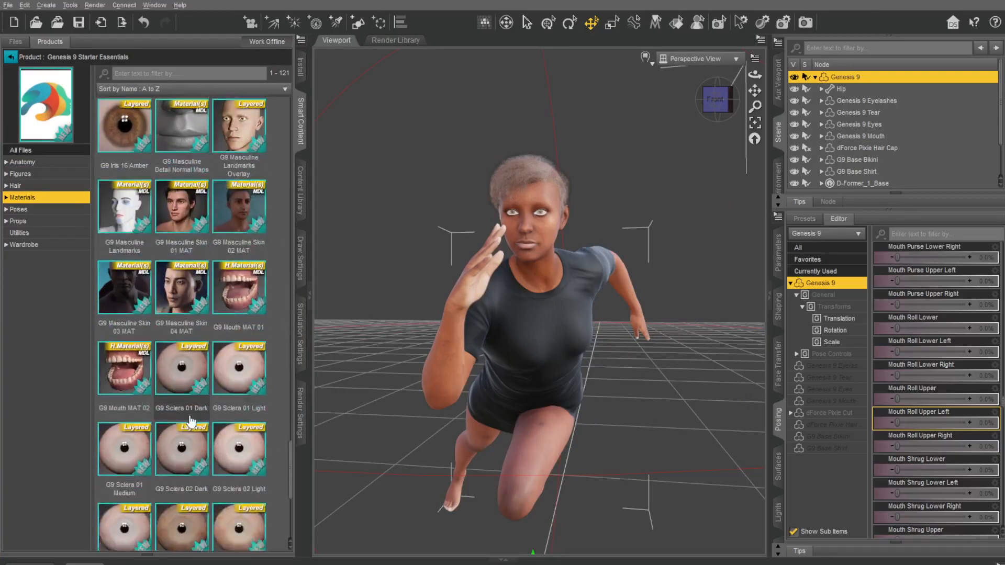
pyautogui.scroll(-5, 190, 422)
pyautogui.scroll(6, 189, 422)
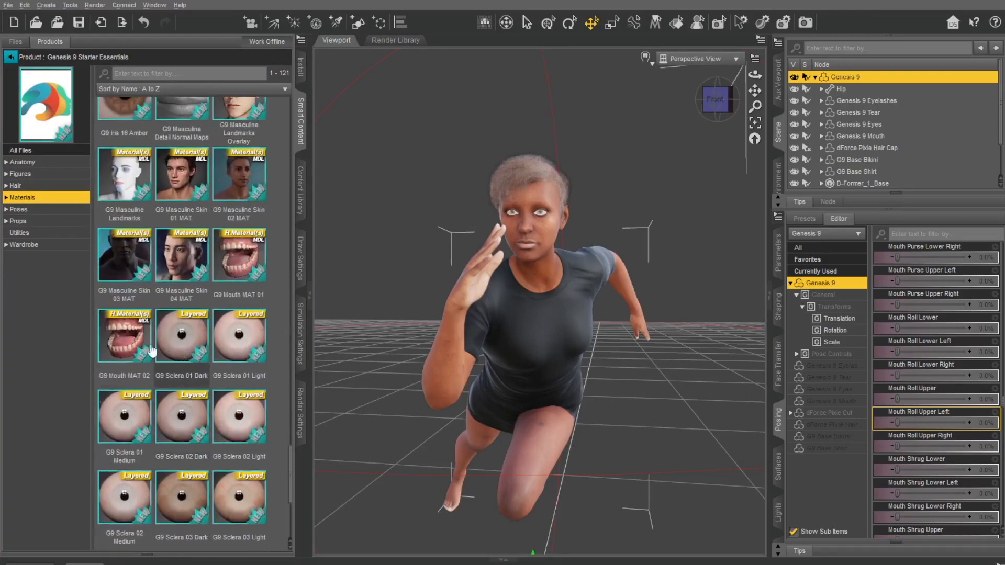
pyautogui.scroll(-2, 649, 181)
pyautogui.scroll(6, 649, 180)
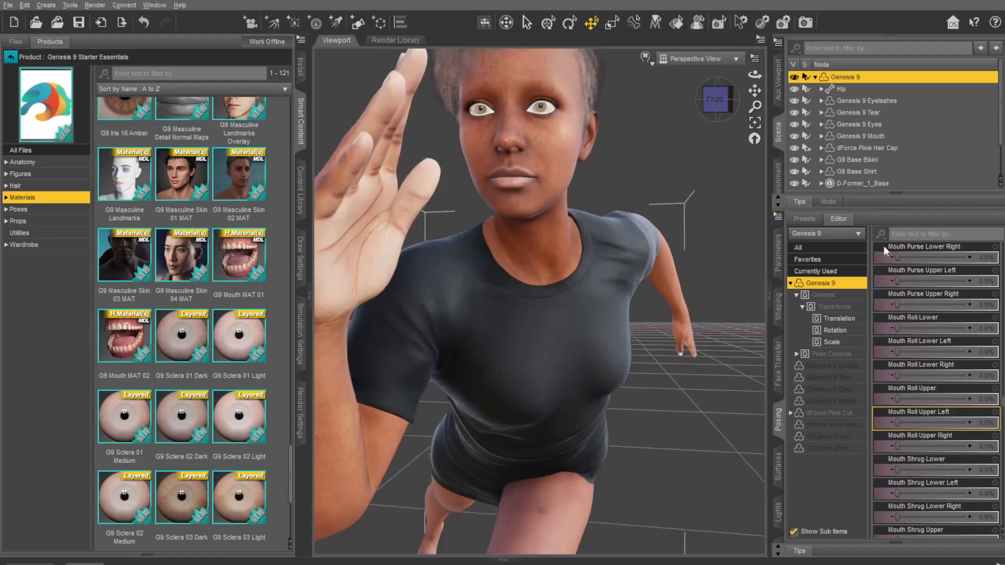
# Step: Search all of the figure's posing controls for "mouth" and for "mouth open"
pyautogui.click(843, 247)
pyautogui.click(940, 234)
pyautogui.write('mouth')
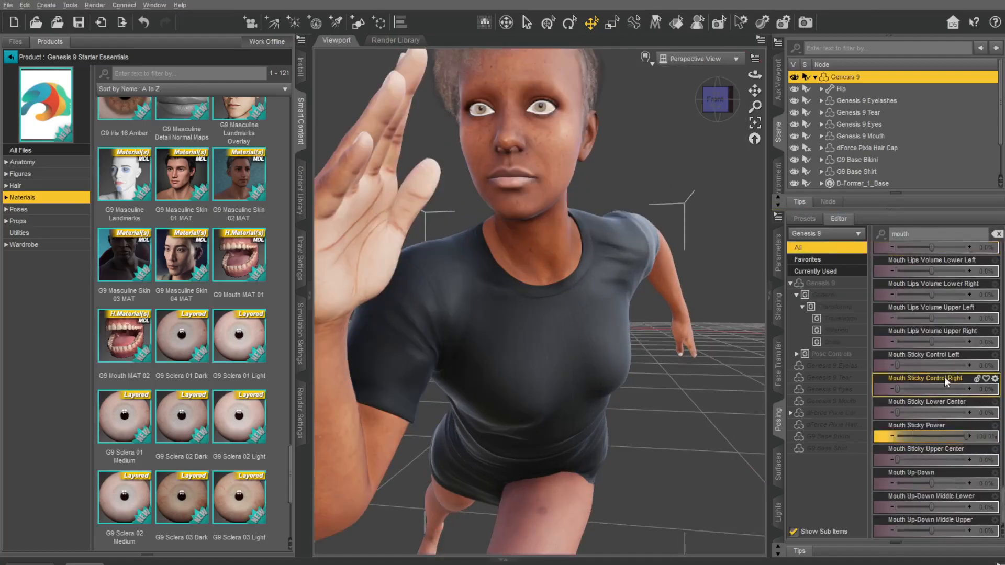
pyautogui.scroll(1, 952, 329)
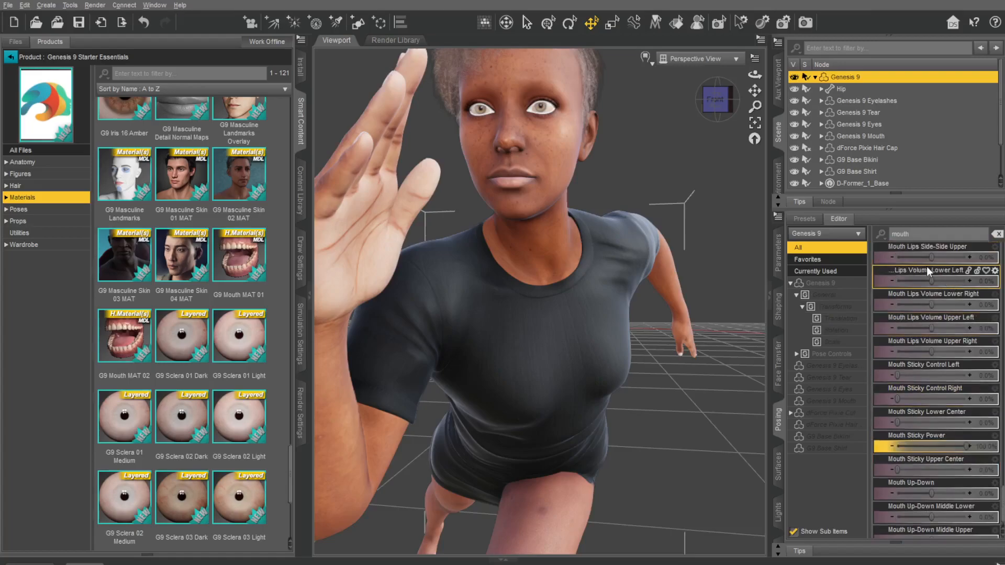
pyautogui.click(930, 235)
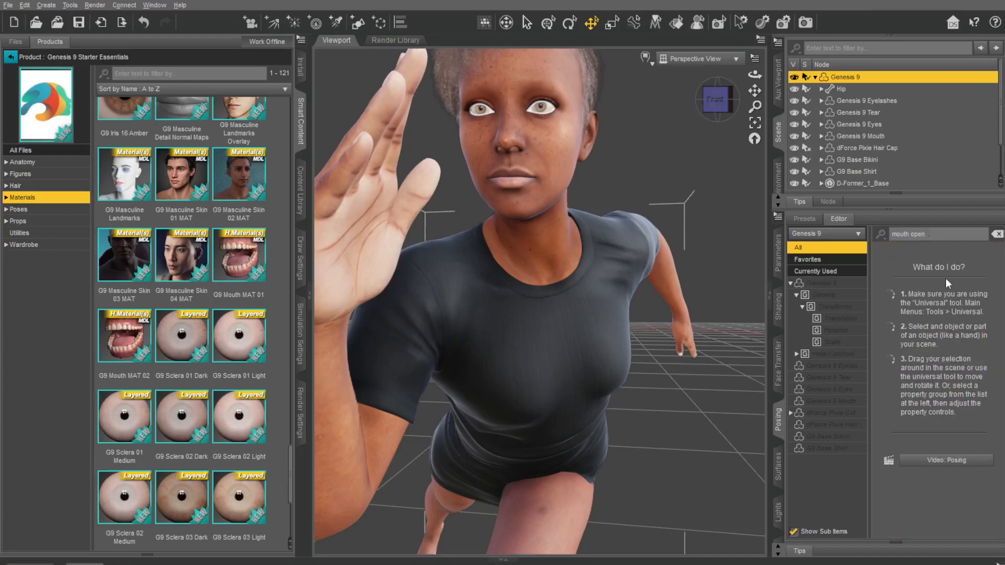
# Step: Search the figure's full set of general parameters for "mouth"
pyautogui.click(780, 254)
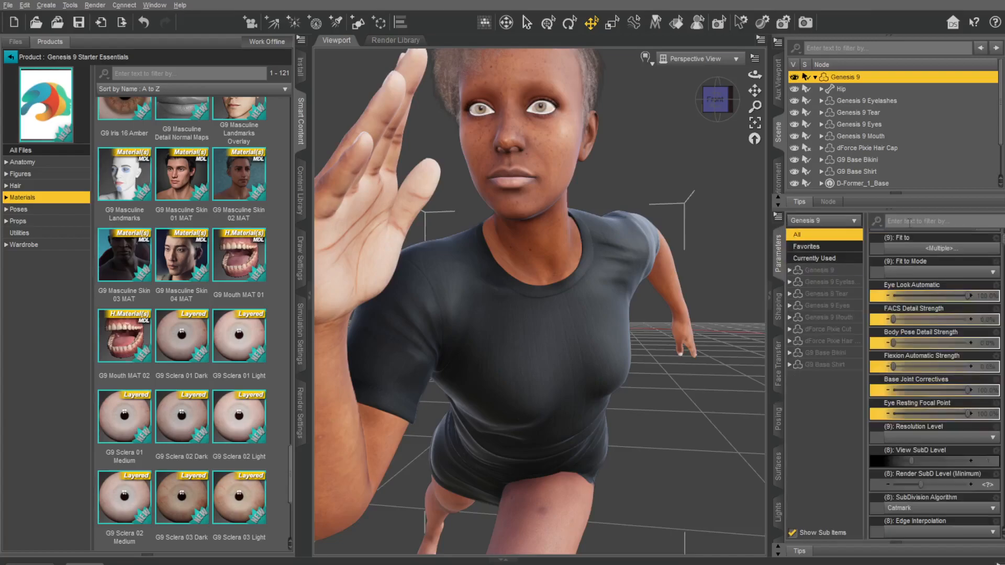
pyautogui.click(909, 221)
pyautogui.write('mouth')
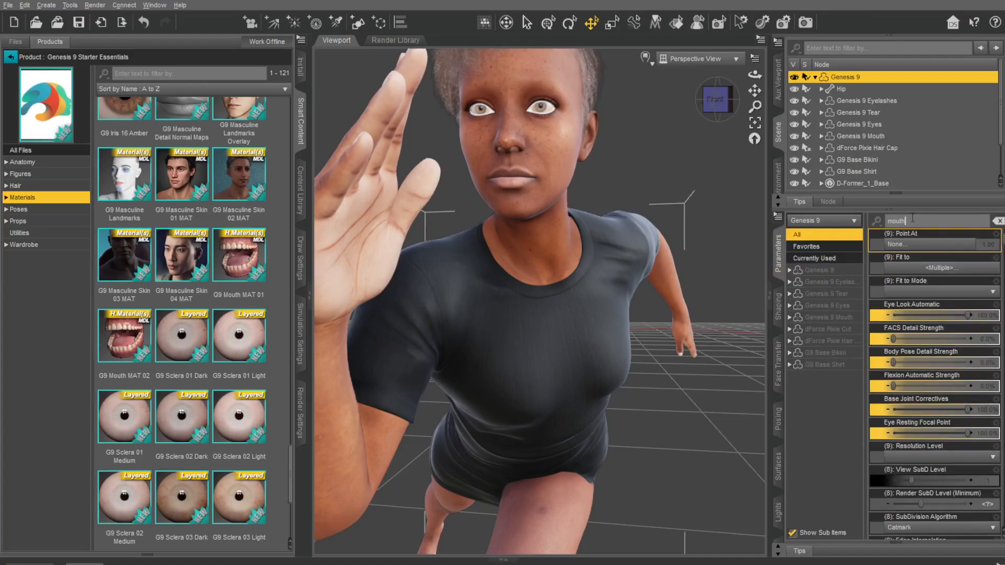
pyautogui.scroll(3, 931, 307)
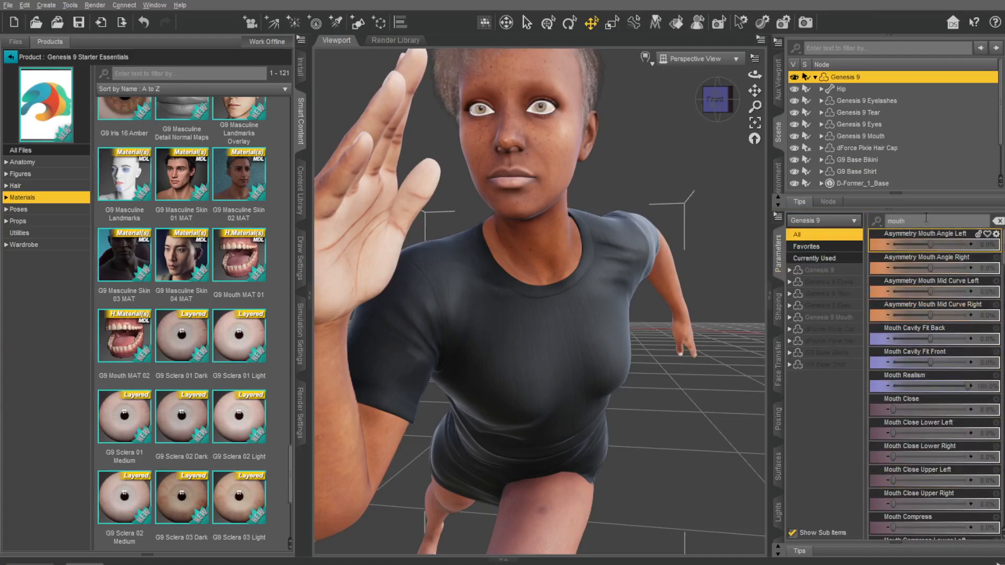
# Step: Search the figure's parameters for "mouth open", then try Mouth Close at 3.2% and undo it
pyautogui.write('pen')
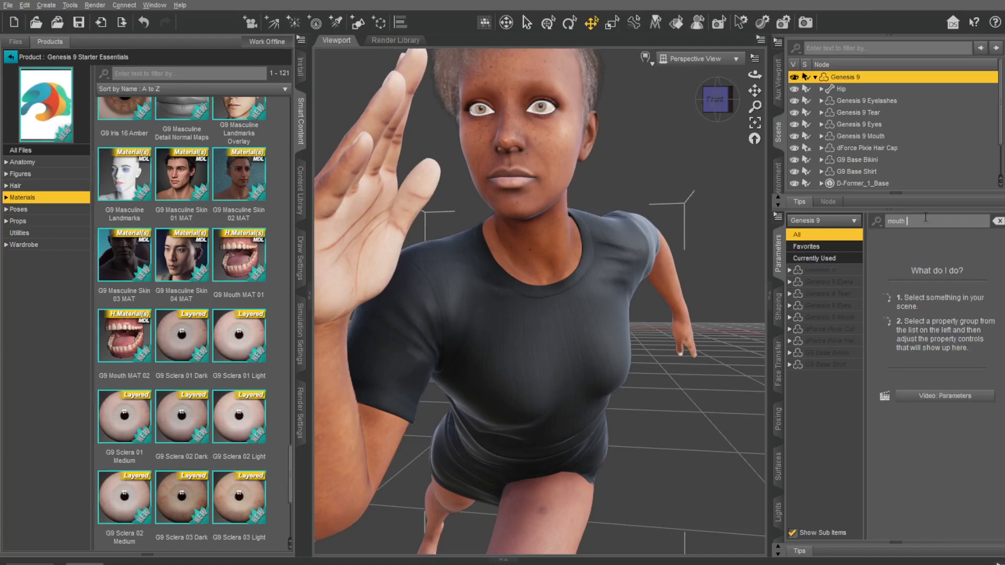
pyautogui.scroll(-1, 939, 375)
pyautogui.scroll(-1, 938, 375)
pyautogui.moveTo(931, 341); pyautogui.dragTo(937, 340)
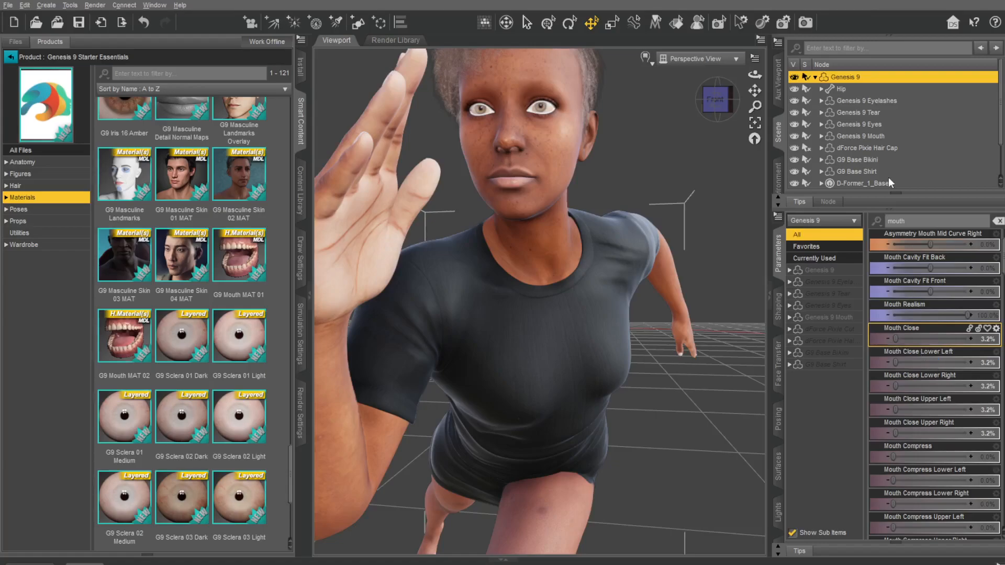
pyautogui.hotkey('ctrl', 'z')
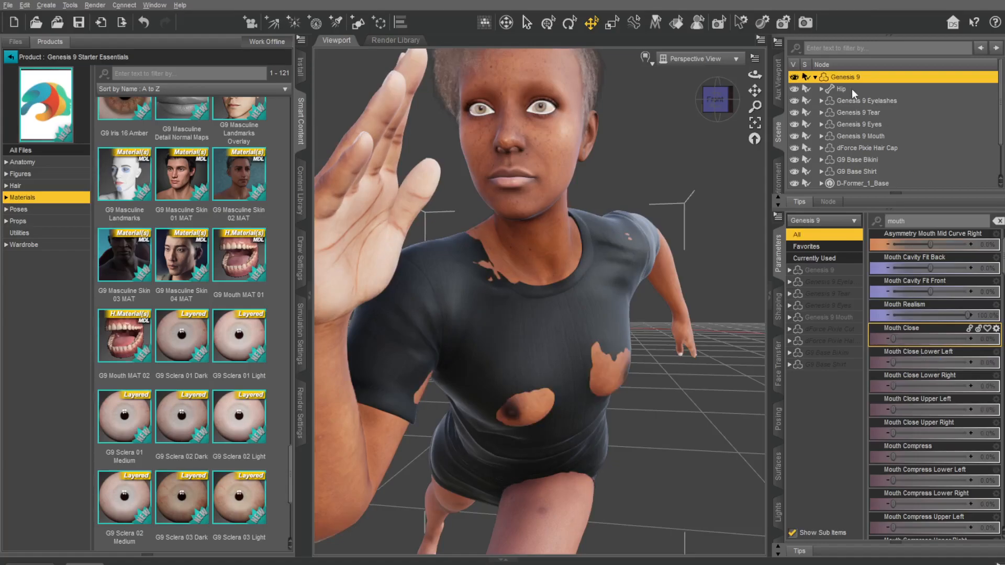
# Step: Clear the parameter search and set the figure's Resolution Level to Base
pyautogui.click(999, 222)
pyautogui.scroll(-5, 941, 357)
pyautogui.scroll(-6, 947, 363)
pyautogui.click(969, 355)
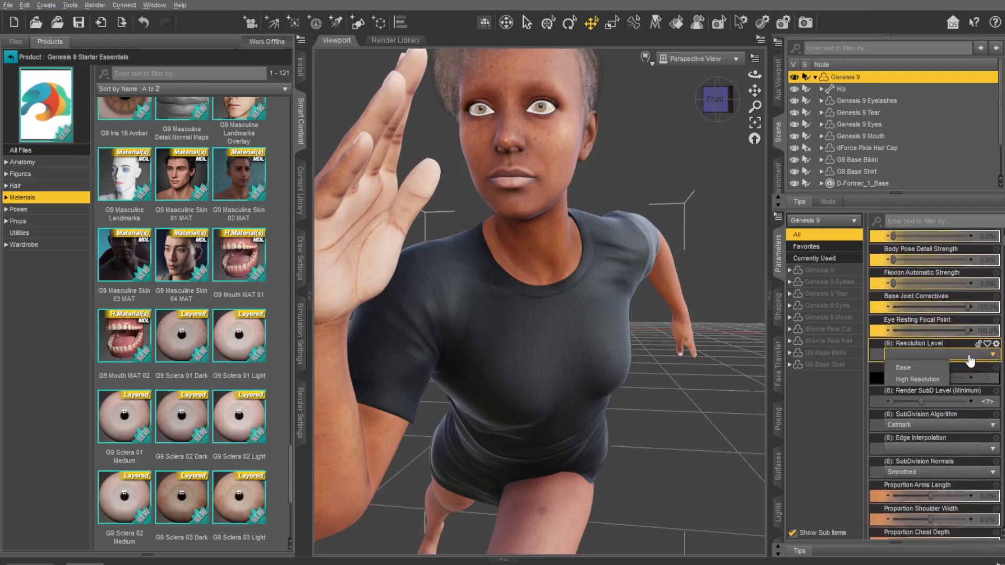
pyautogui.click(915, 368)
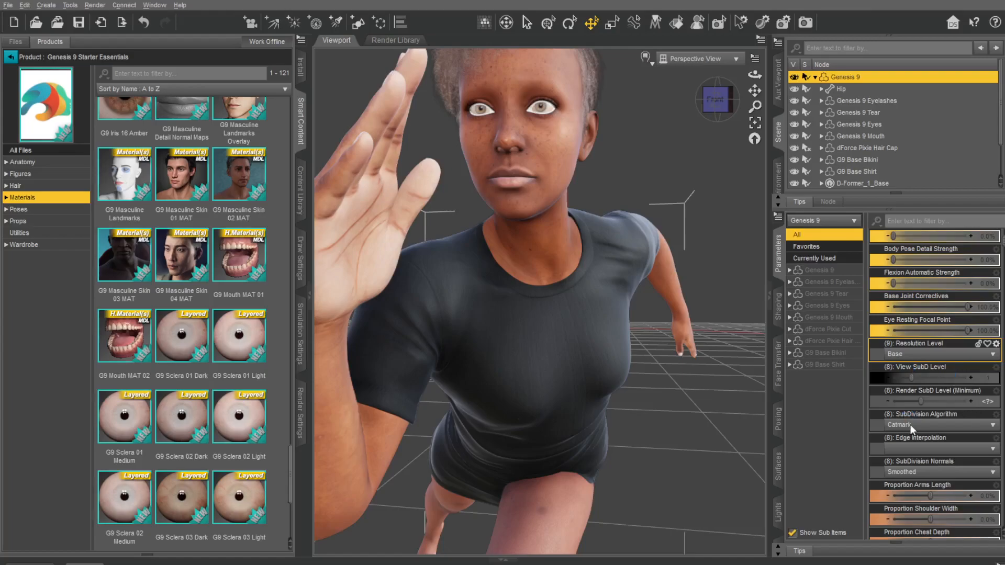
# Step: Filter the figure's parameters by "mouth" and set Mouth Funnel and Mouth Left-Right to 100%
pyautogui.click(927, 236)
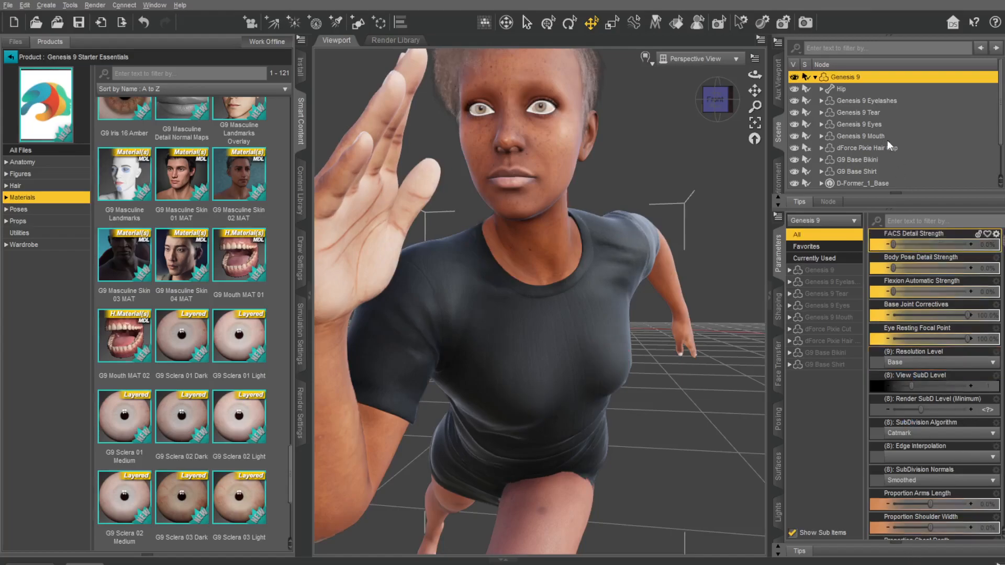
pyautogui.click(924, 222)
pyautogui.write('mouth')
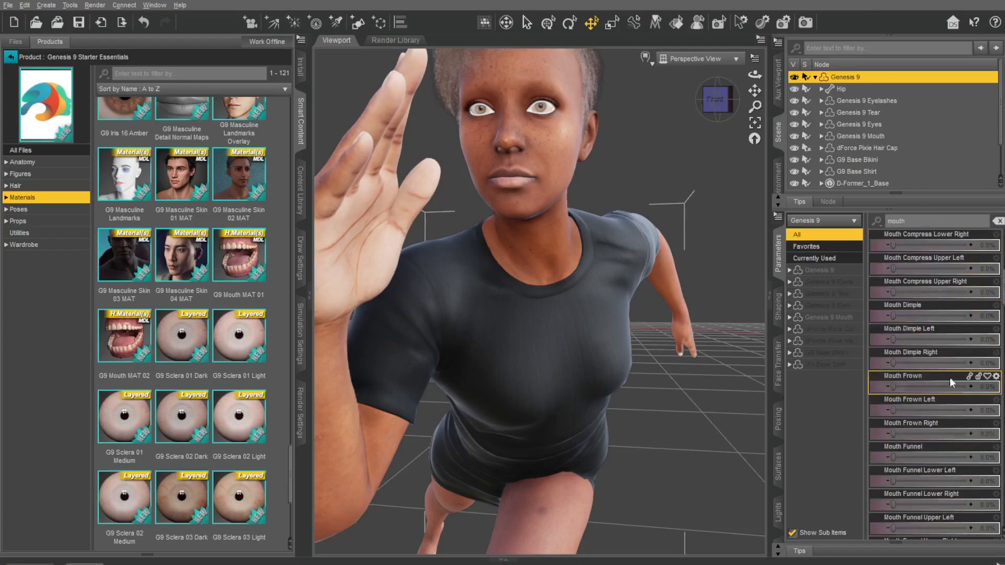
pyautogui.scroll(-1, 935, 368)
pyautogui.scroll(-5, 935, 368)
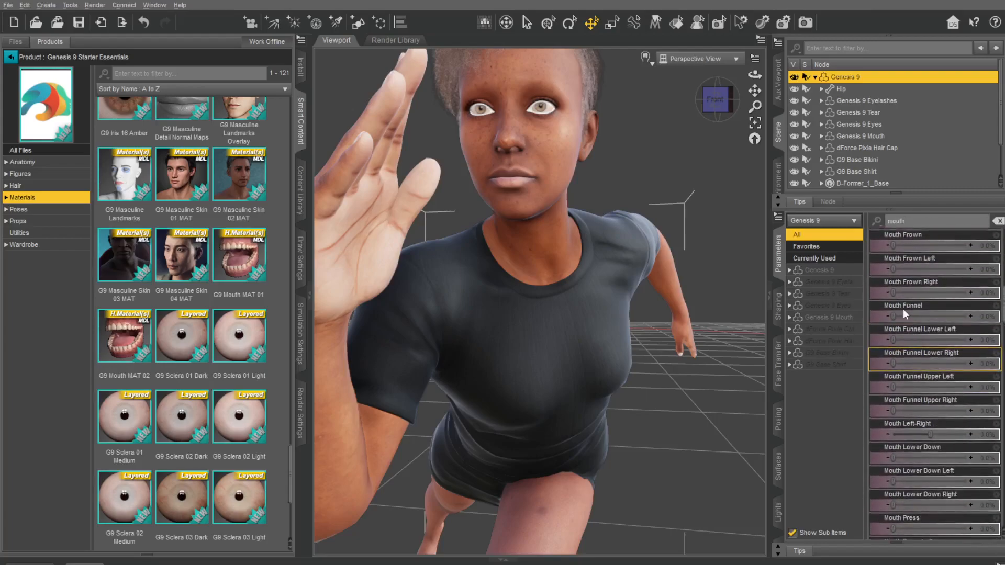
pyautogui.moveTo(893, 316); pyautogui.dragTo(999, 310)
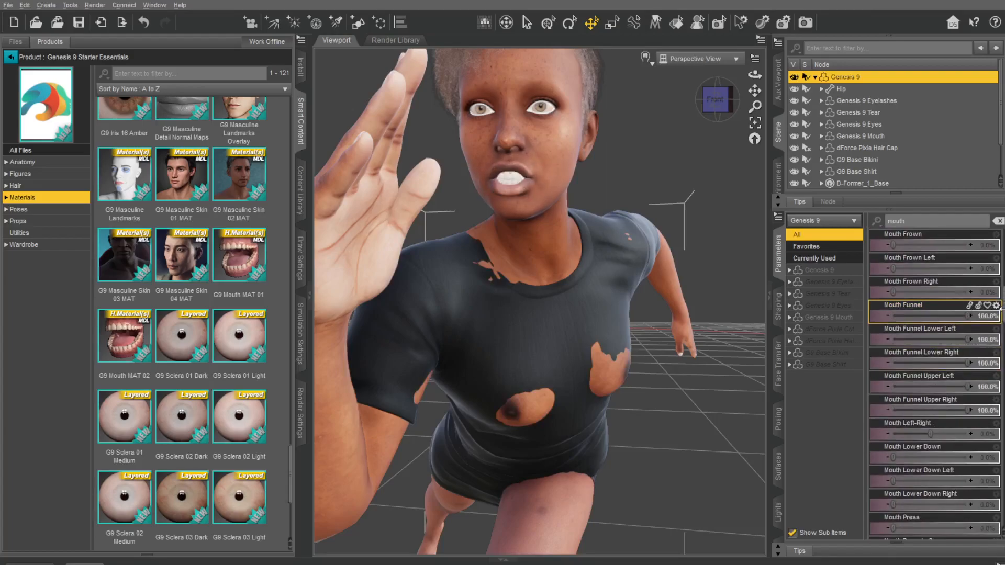
pyautogui.moveTo(938, 434); pyautogui.dragTo(935, 434)
pyautogui.moveTo(1002, 436)
pyautogui.mouseDown()
pyautogui.moveTo(874, 430)
pyautogui.moveTo(1003, 436)
pyautogui.mouseUp()
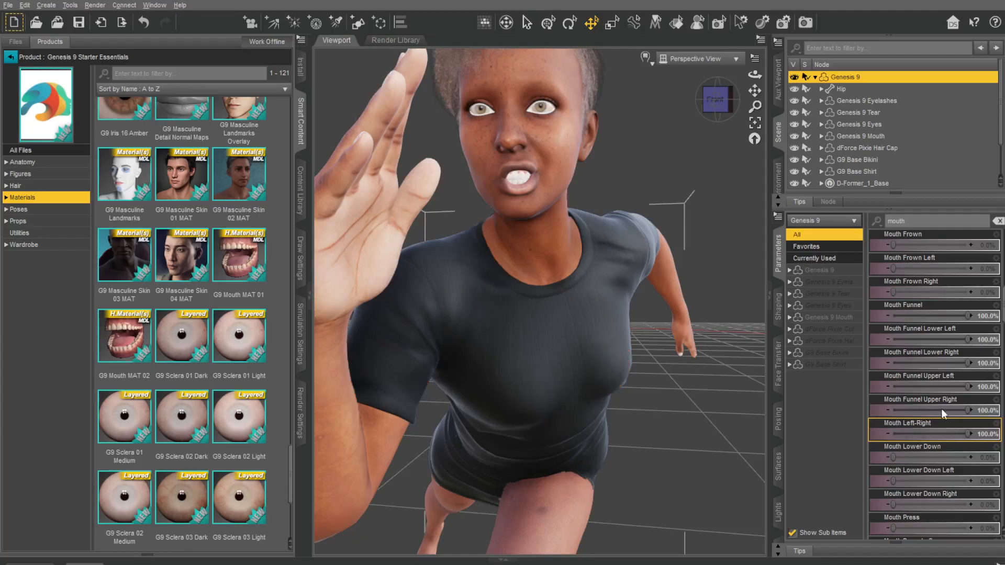
# Step: Set the figure's Mouth Press control to 100%, including its linked left, right, upper and lower controls
pyautogui.moveTo(716, 108); pyautogui.dragTo(765, 168)
pyautogui.scroll(3, 628, 148)
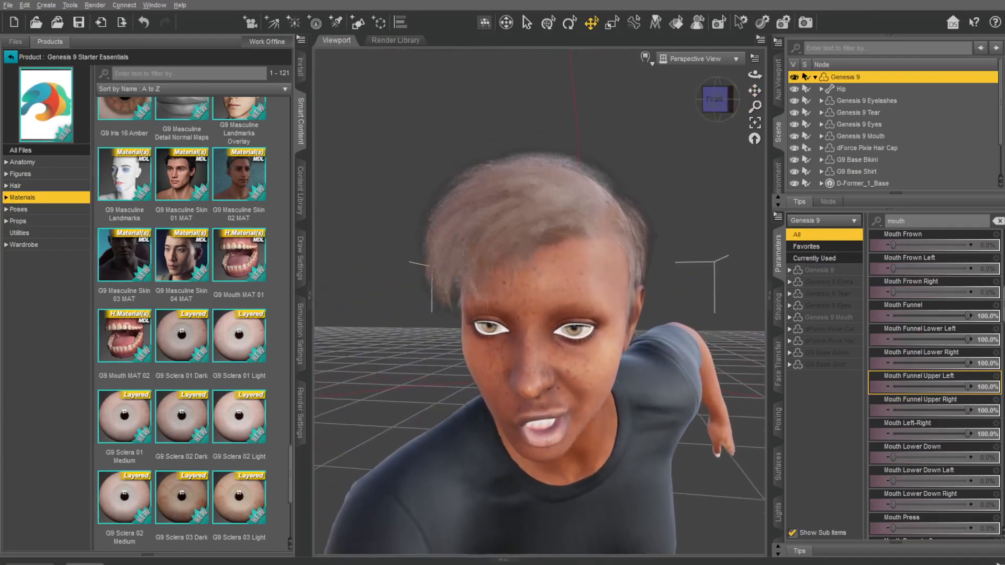
pyautogui.moveTo(717, 99); pyautogui.dragTo(715, 79)
pyautogui.scroll(-3, 910, 439)
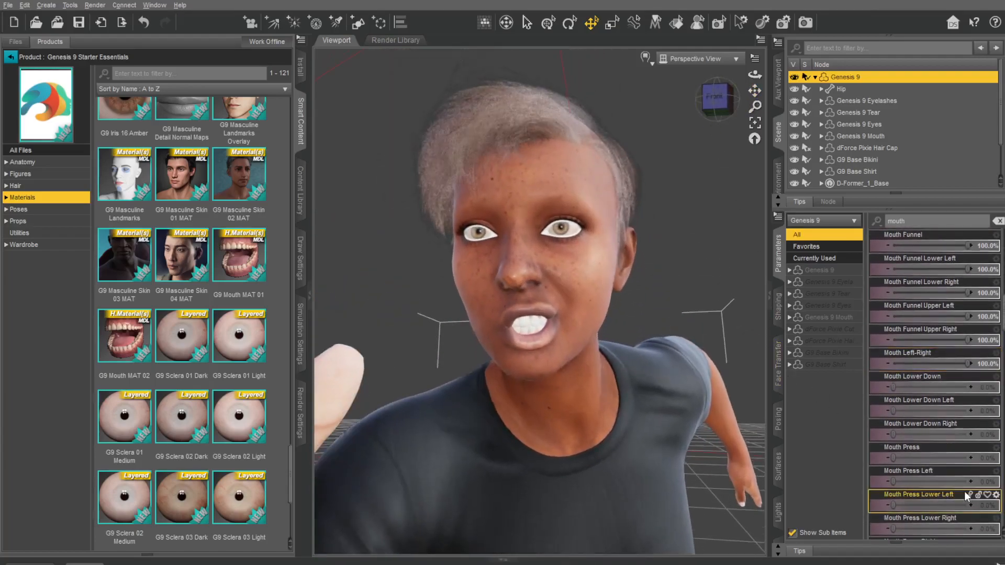
pyautogui.moveTo(910, 459); pyautogui.dragTo(948, 461)
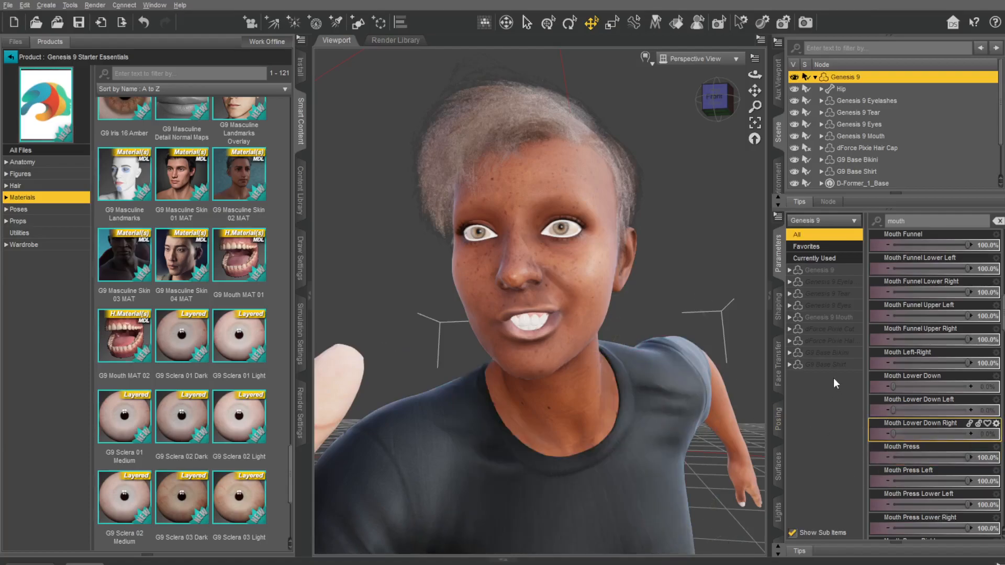
pyautogui.scroll(-3, 921, 406)
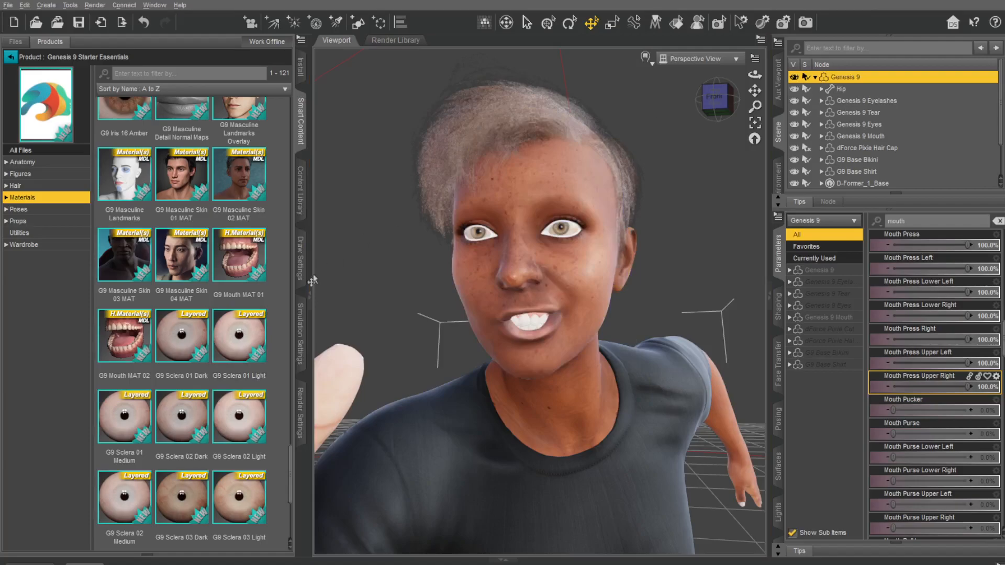
# Step: Apply the G9 Mouth MAT 02 material to the figure and look through the iris, hair and shirt materials
pyautogui.doubleClick(131, 338)
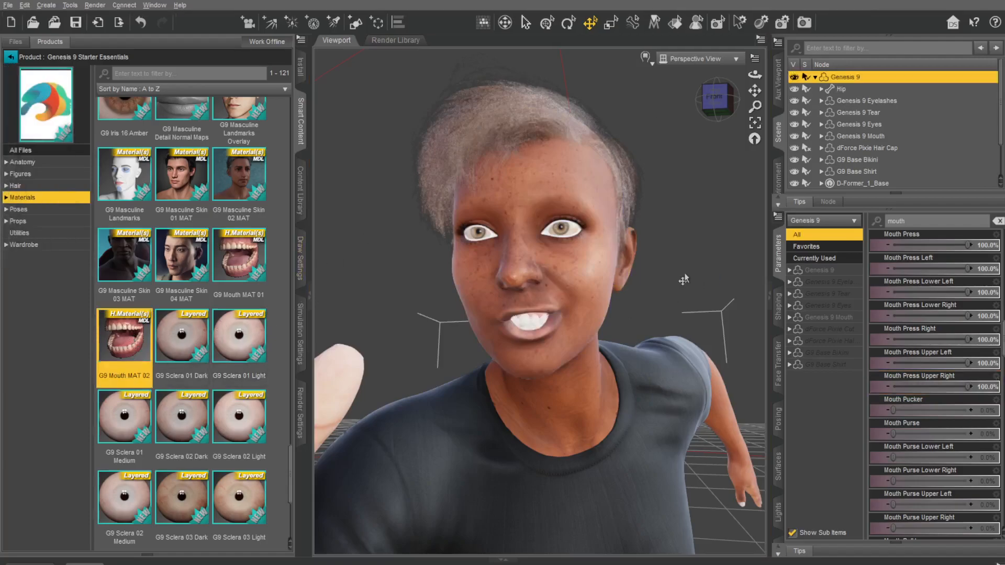
pyautogui.scroll(4, 200, 288)
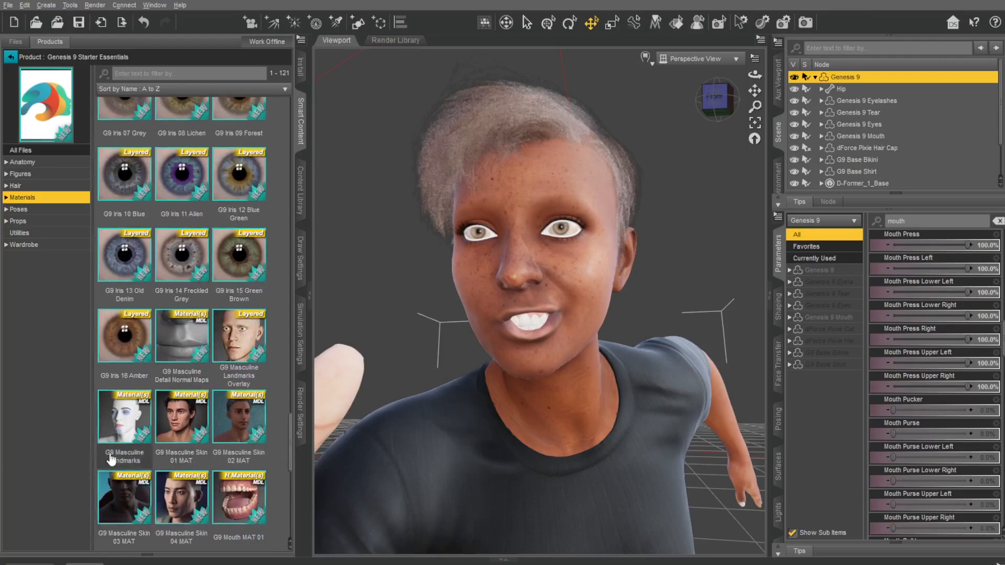
pyautogui.scroll(10, 180, 383)
pyautogui.scroll(5, 182, 385)
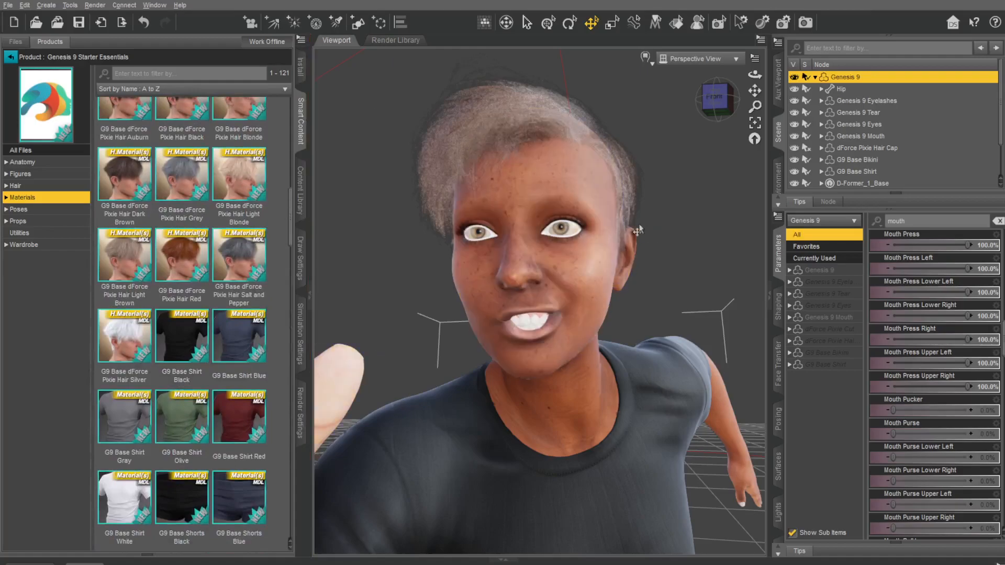
# Step: Return the Mouth Press Upper Right control and the main Mouth Press control to 0%
pyautogui.moveTo(706, 111); pyautogui.dragTo(746, 108)
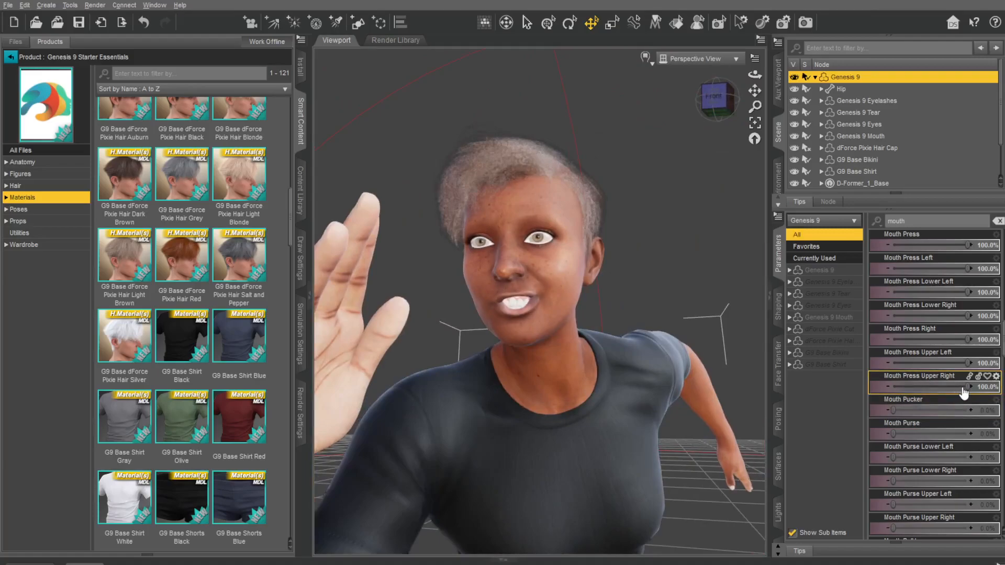
pyautogui.moveTo(969, 387); pyautogui.dragTo(966, 386)
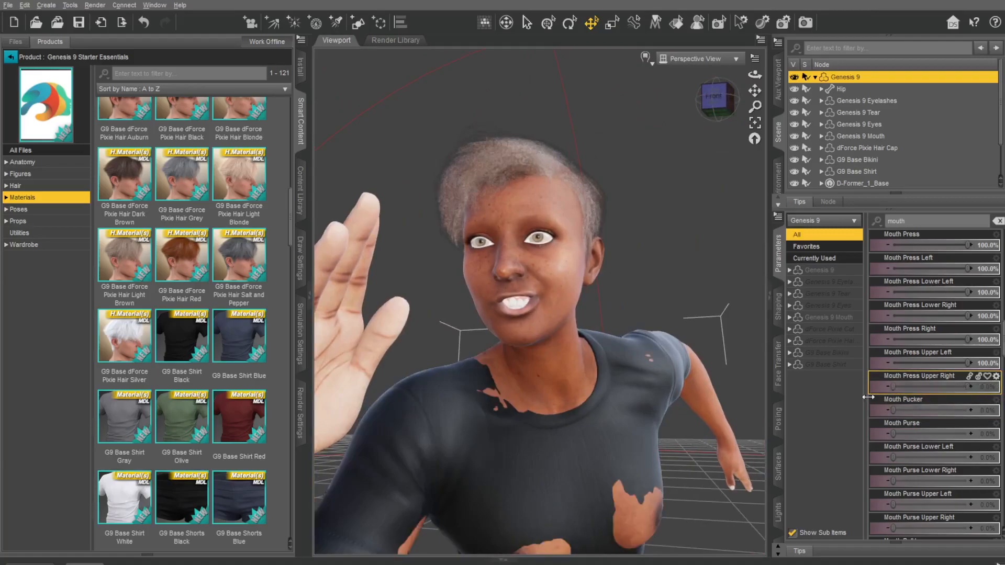
pyautogui.scroll(4, 918, 351)
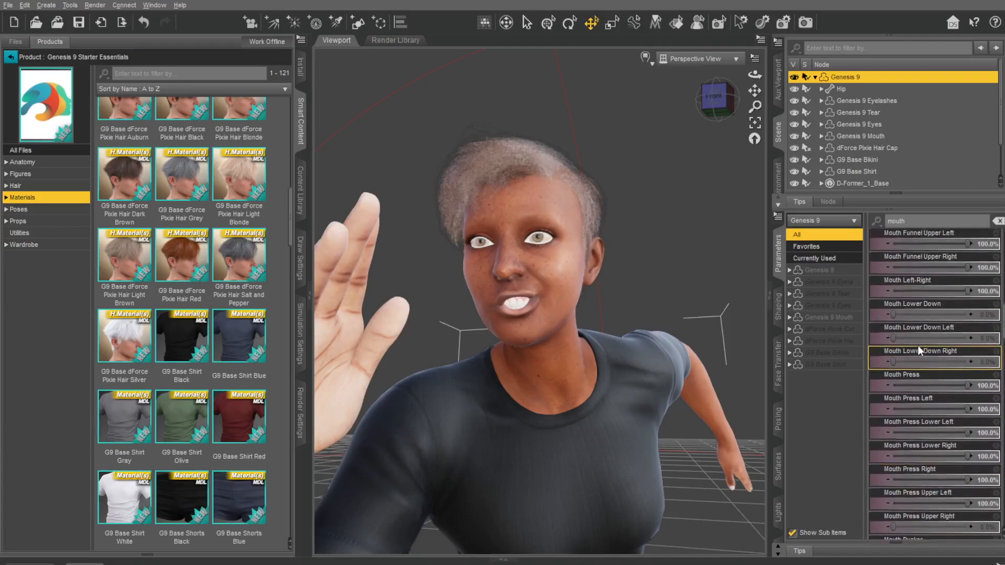
pyautogui.moveTo(967, 387); pyautogui.dragTo(853, 392)
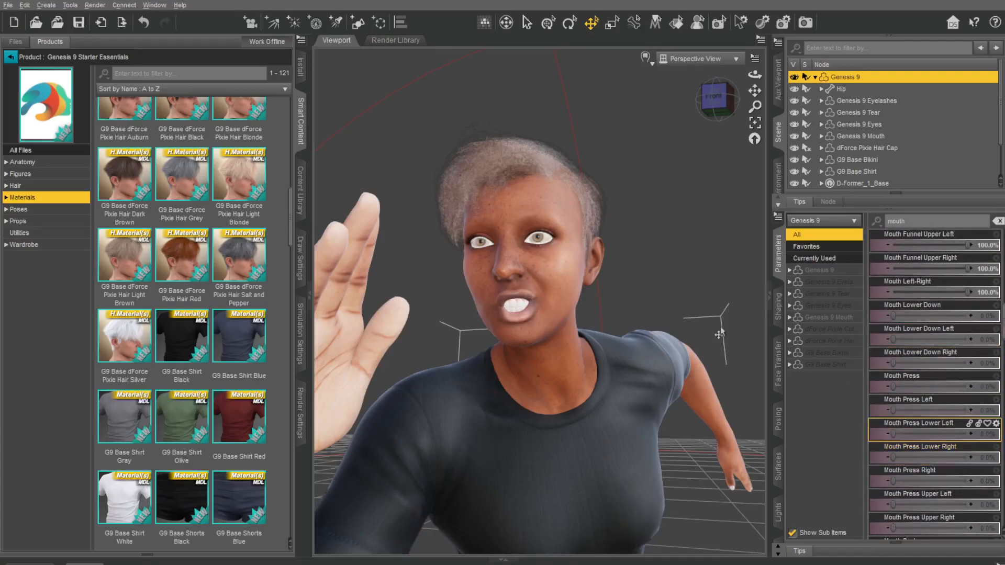
# Step: Switch the viewport to a photorealistic Iray preview of the figure's face and open mouth
pyautogui.scroll(-1, 649, 229)
pyautogui.scroll(3, 649, 229)
pyautogui.scroll(-1, 652, 230)
pyautogui.moveTo(716, 100)
pyautogui.mouseDown()
pyautogui.moveTo(737, 100)
pyautogui.moveTo(722, 99)
pyautogui.mouseUp()
pyautogui.click(651, 68)
pyautogui.click(652, 216)
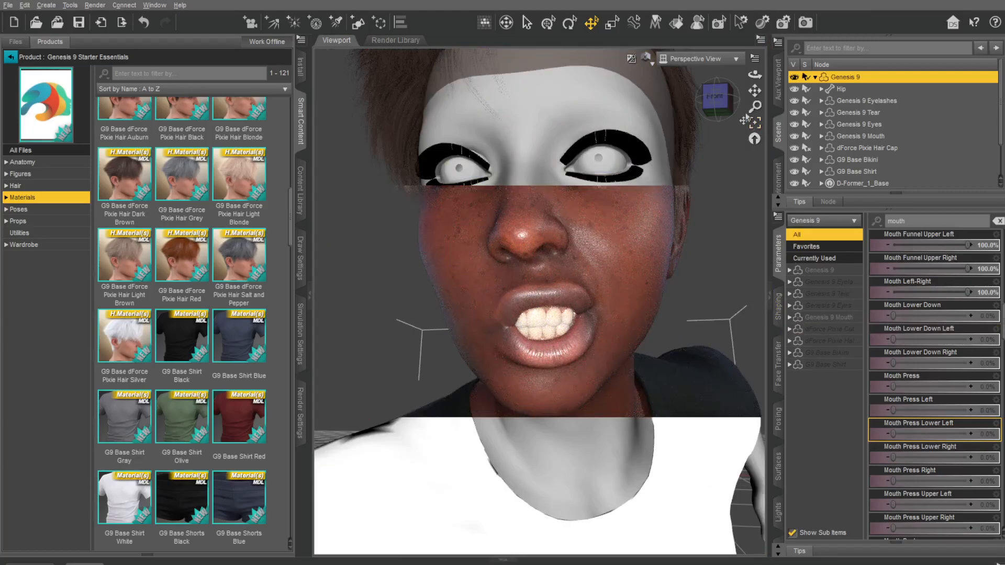
# Step: Collapse the content browser to enlarge the rendered face preview and deselect the figure
pyautogui.moveTo(755, 91); pyautogui.dragTo(755, 107)
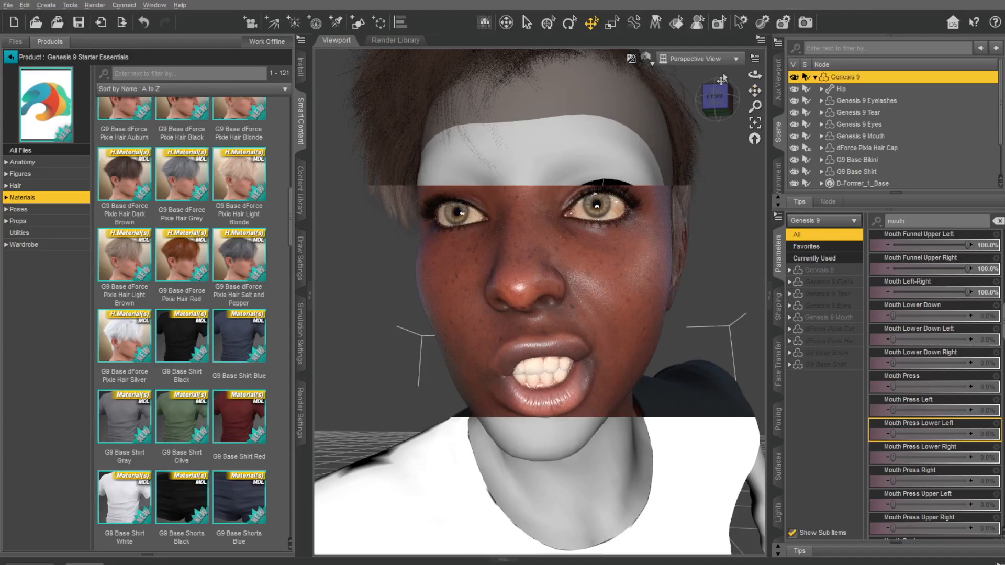
pyautogui.click(309, 294)
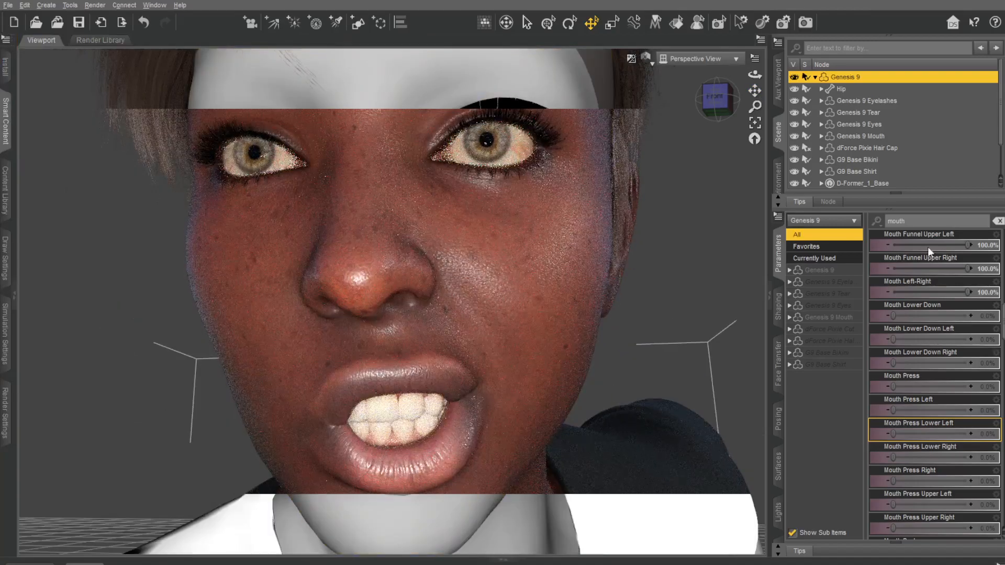
pyautogui.click(701, 173)
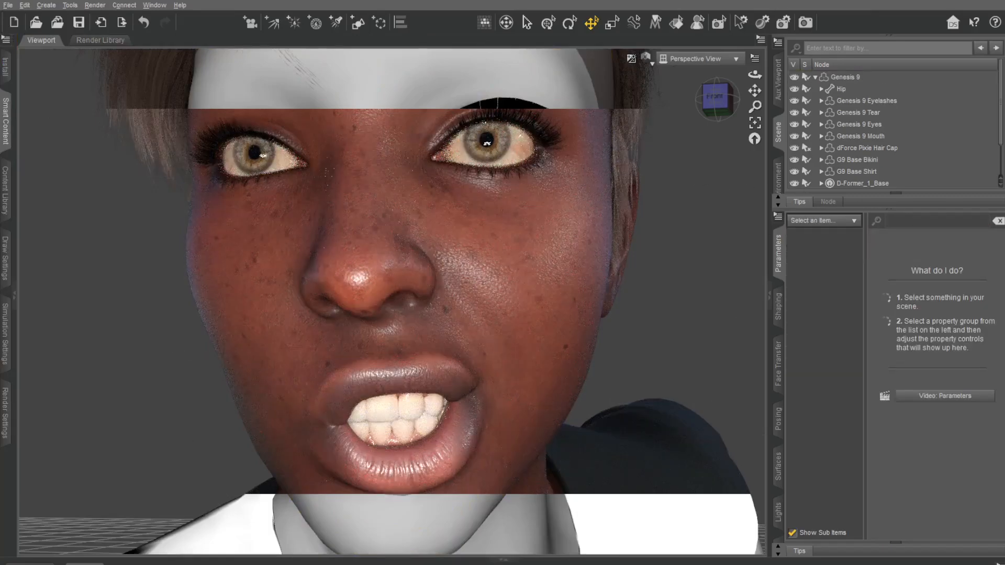